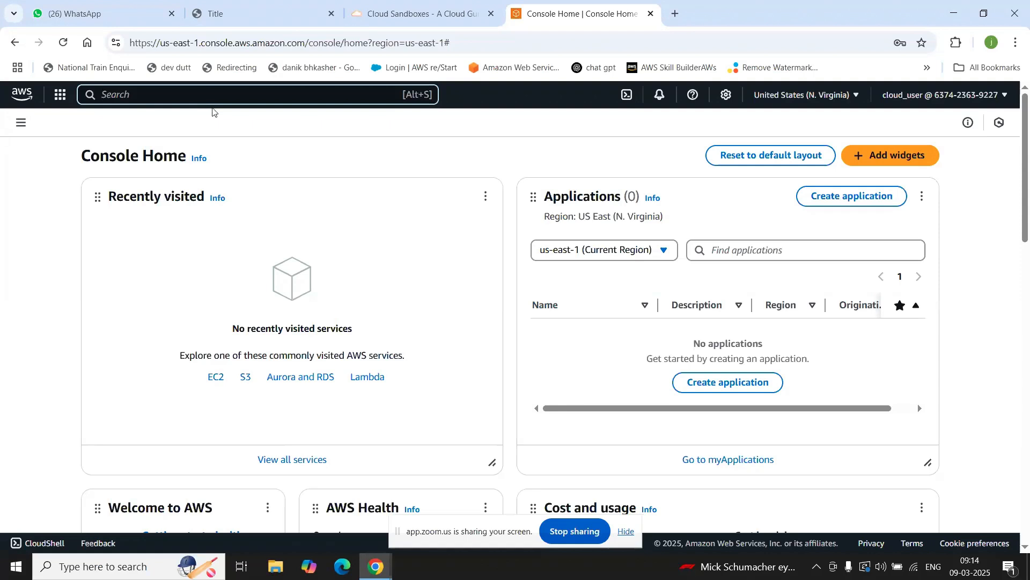
- Open the Lambda service and start creating a new function
text(lambda)
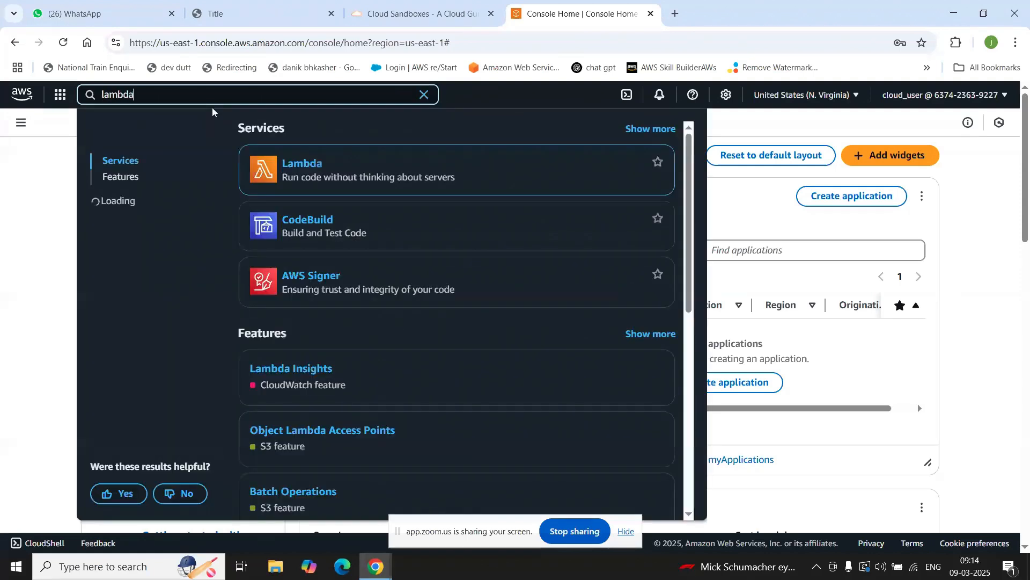
click(296, 167)
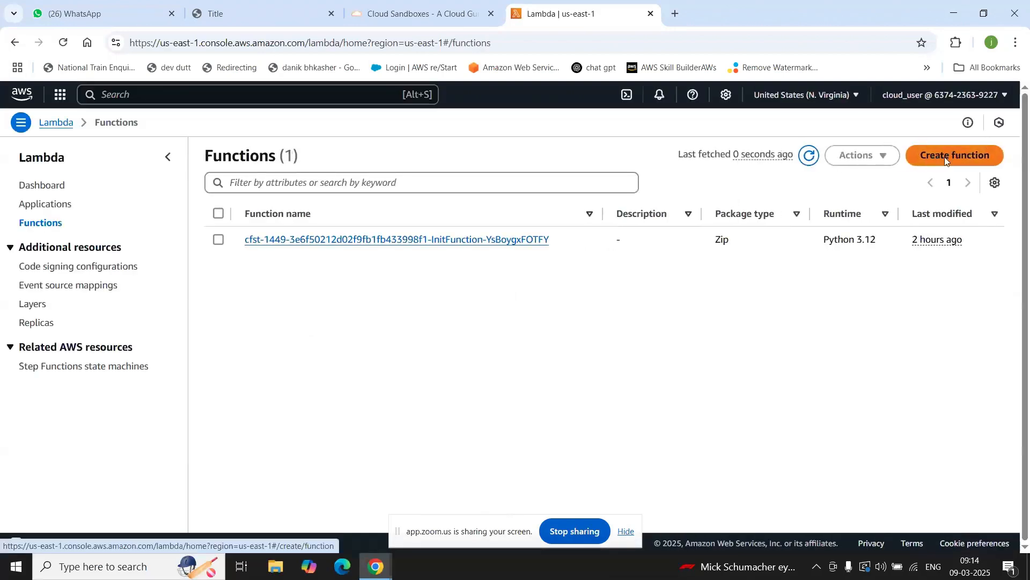
click(1001, 155)
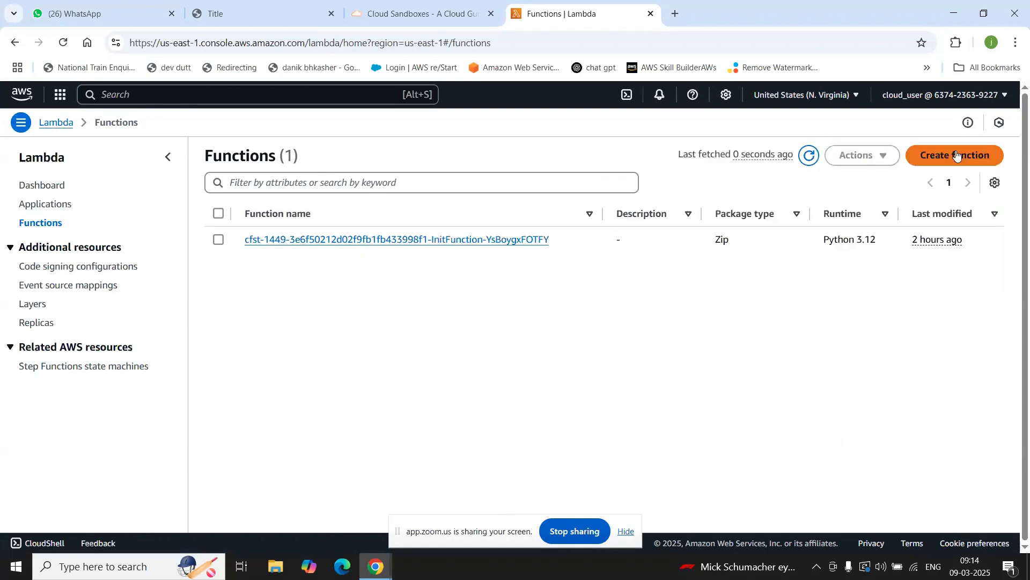
click(961, 155)
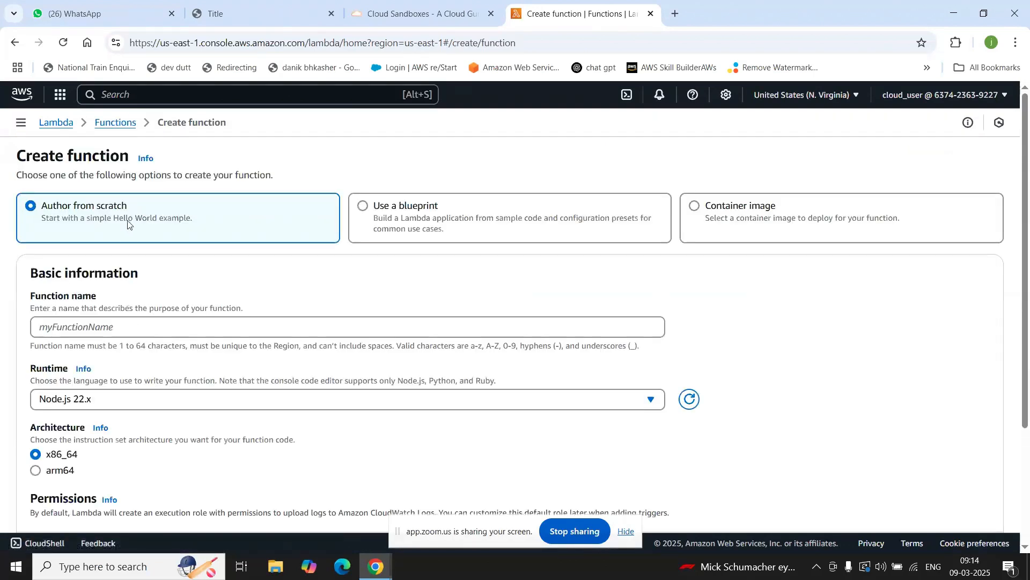
- Name the new function elbfromlambda
click(116, 321)
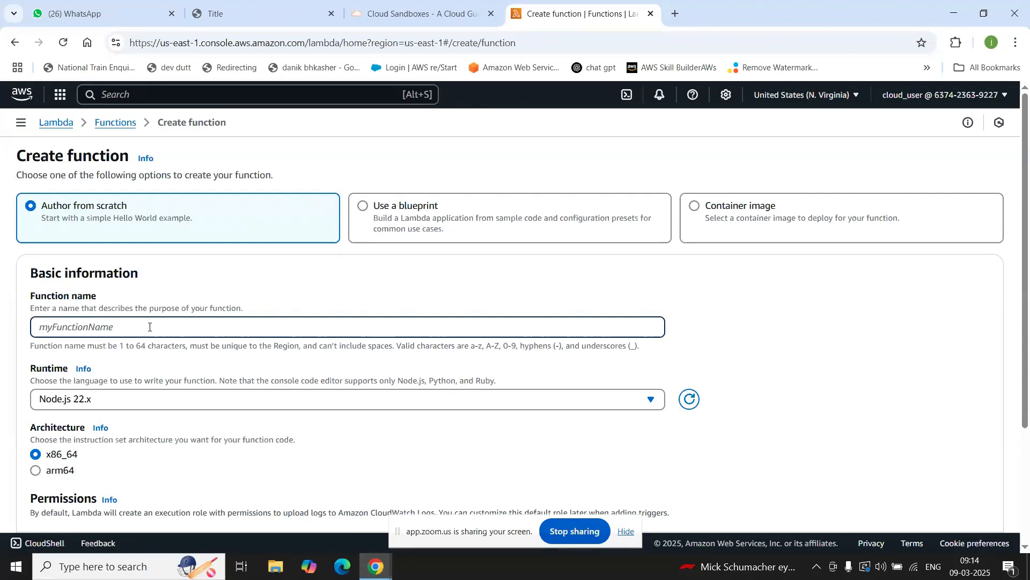
text(elb)
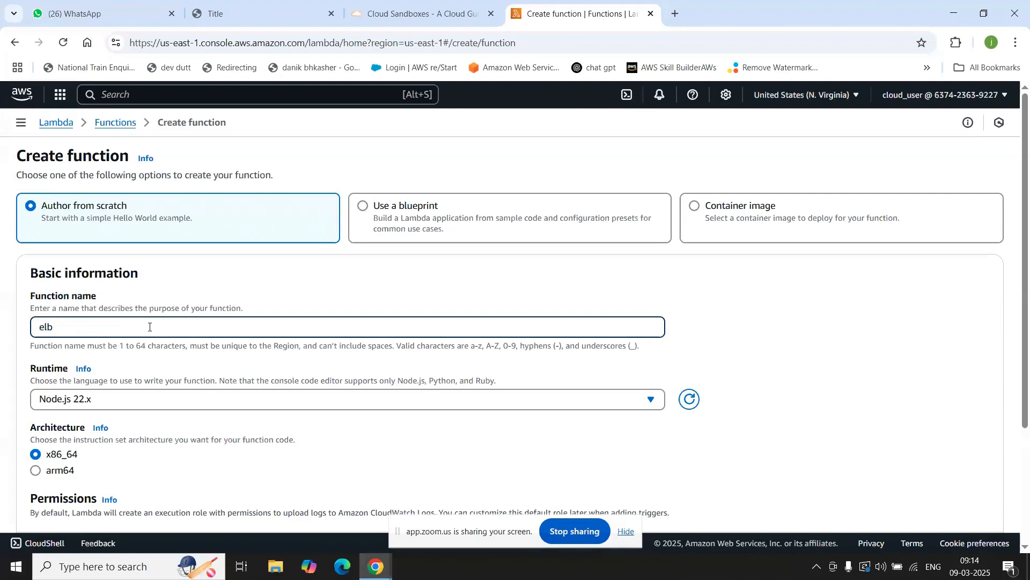
text(fromlambda)
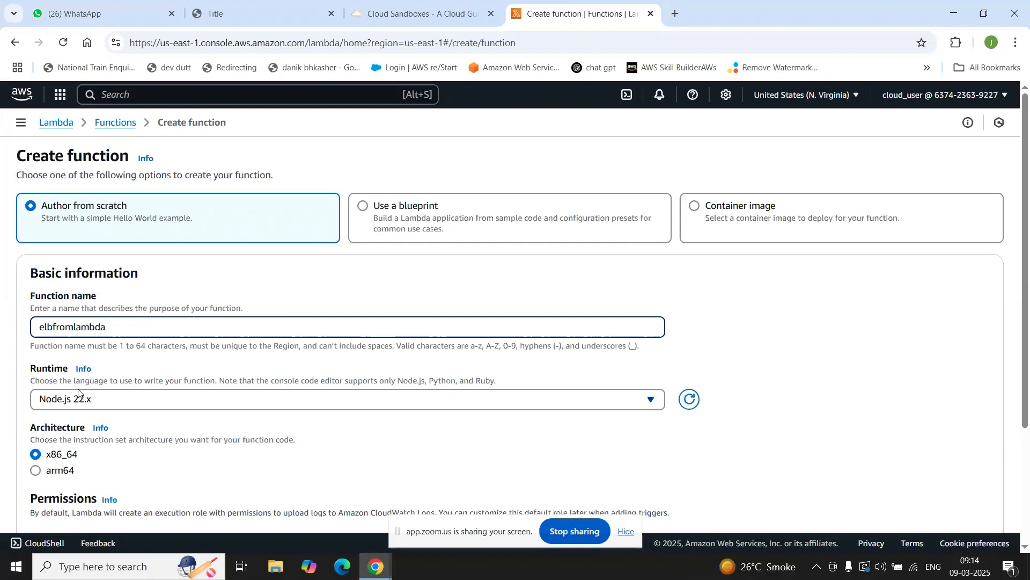
- Set the runtime to Python 3.12 and create the function with the default architecture and permissions
click(318, 406)
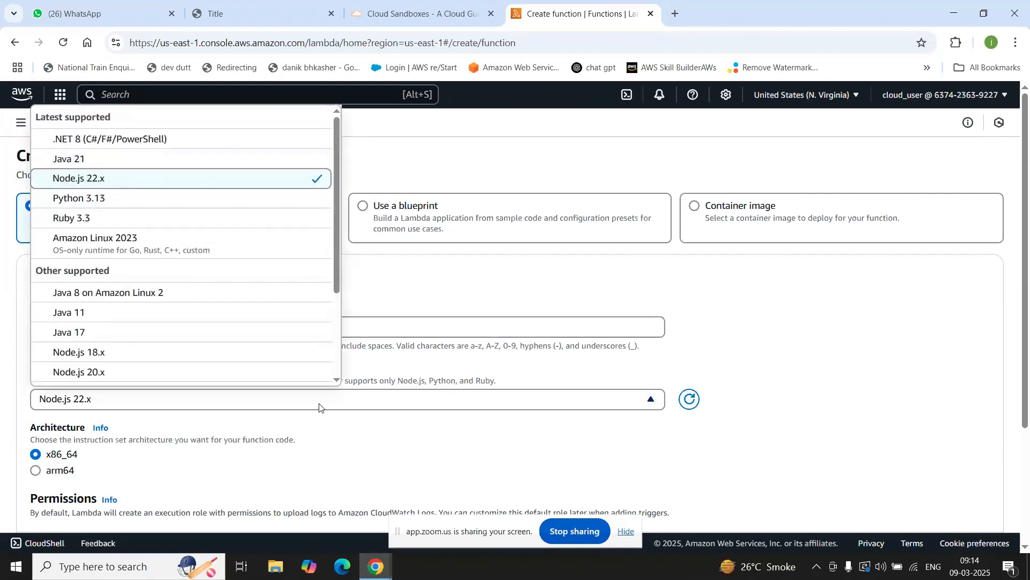
scroll(223, 379, down, 1)
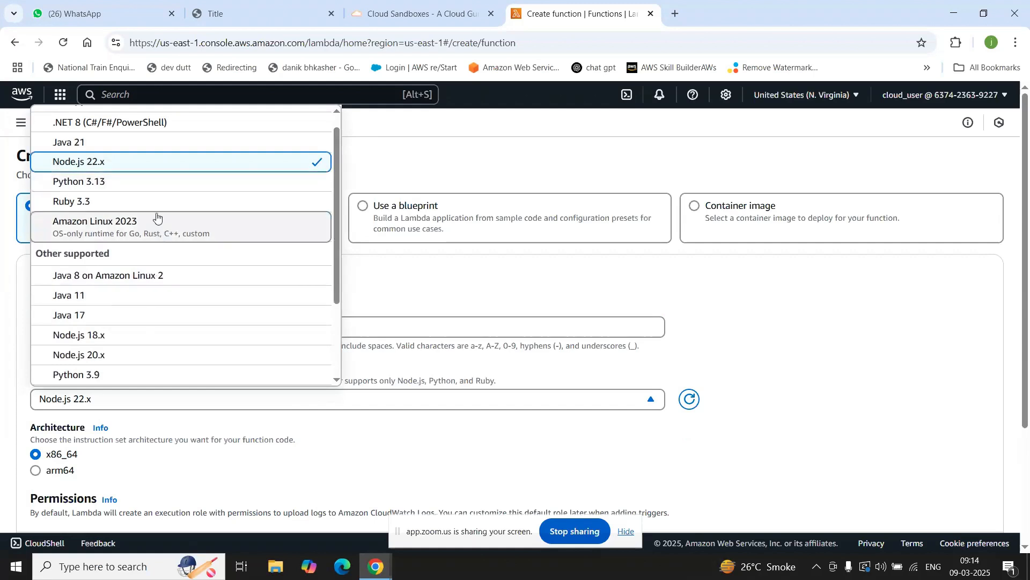
scroll(123, 209, down, 2)
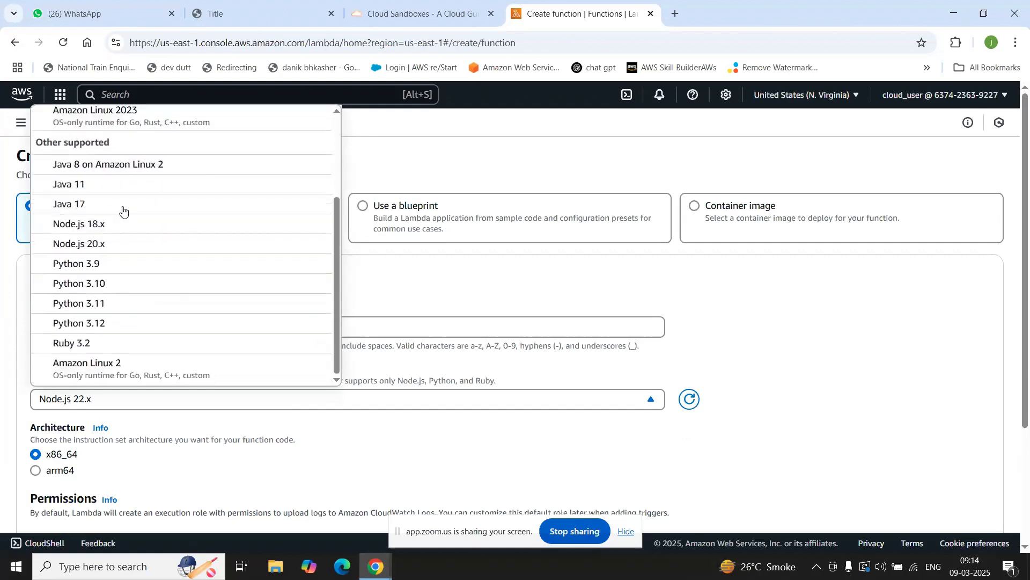
click(115, 322)
scroll(563, 397, down, 3)
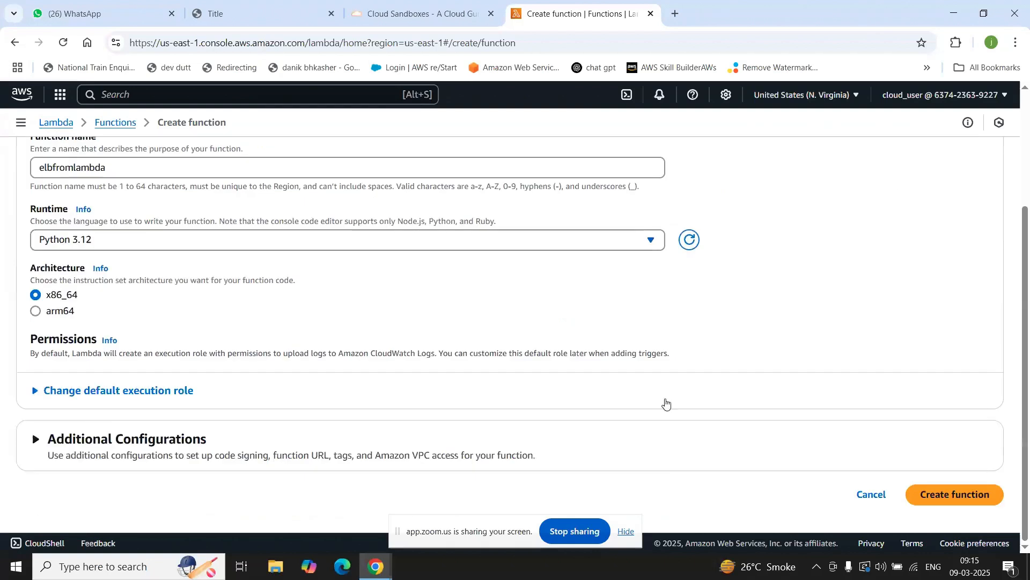
click(966, 497)
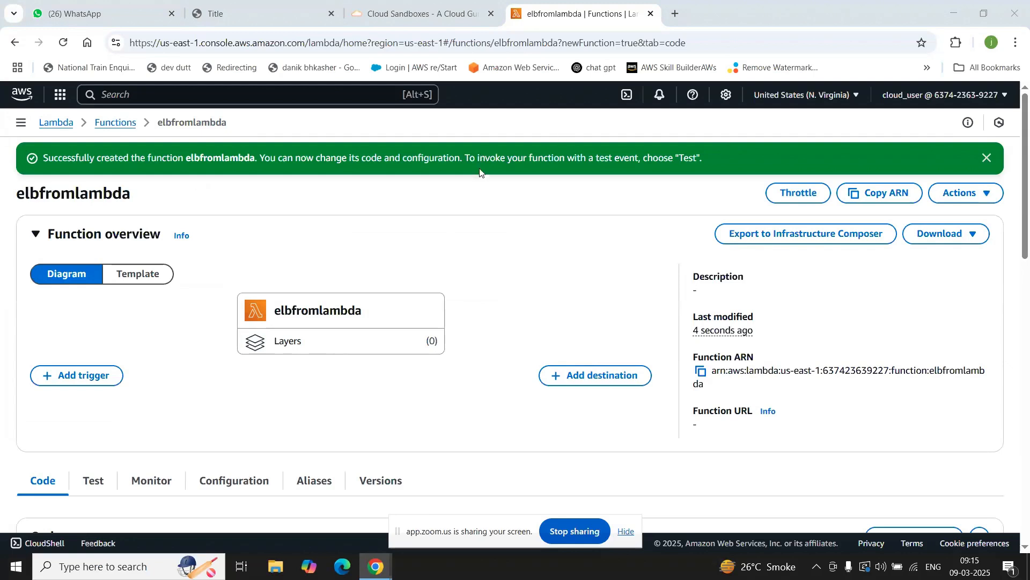
- Examine the function overview, the default handler code in lambda_function.py and the deployment options
scroll(263, 277, down, 2)
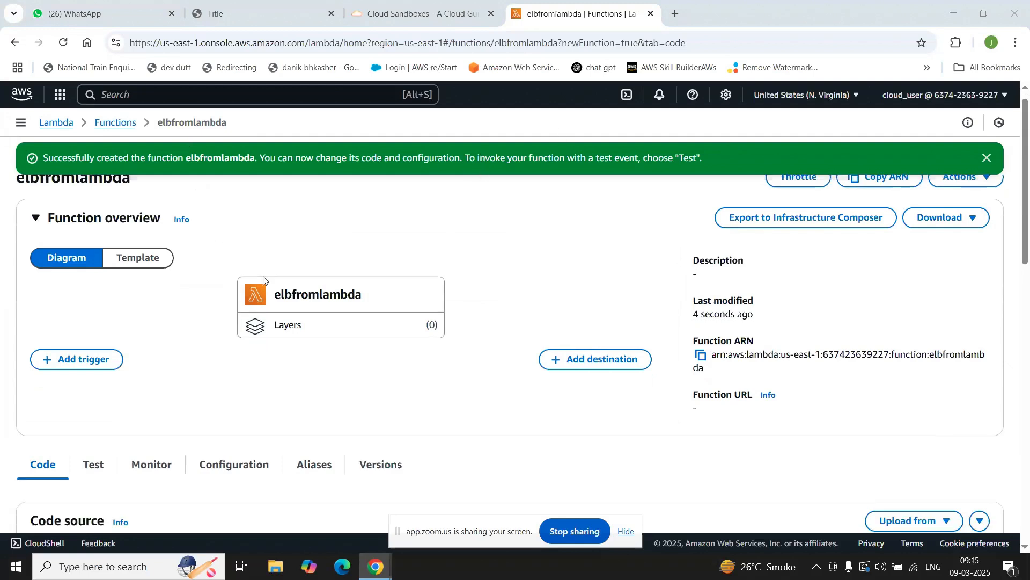
scroll(262, 284, down, 2)
scroll(242, 291, up, 2)
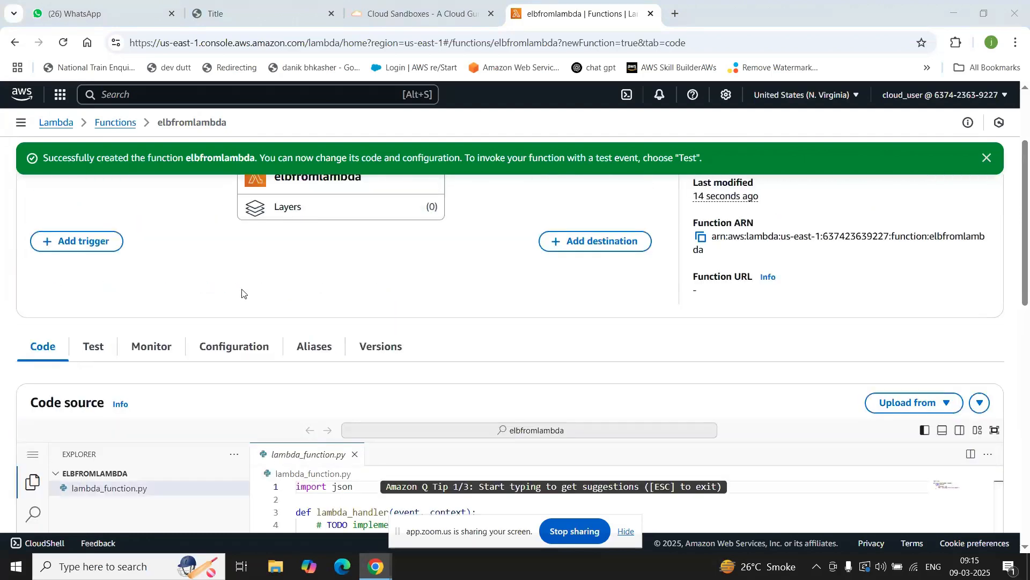
scroll(129, 365, down, 1)
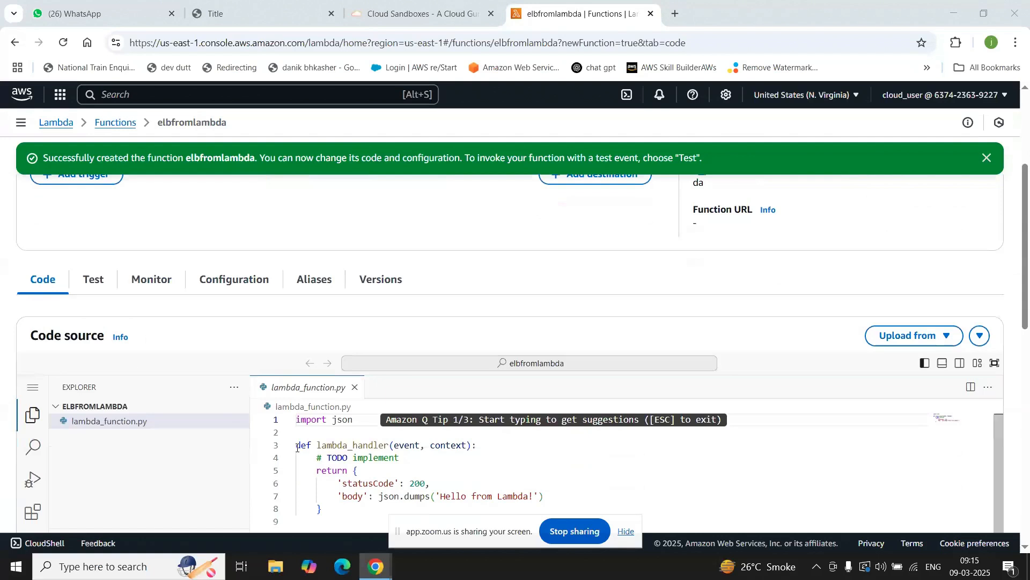
scroll(319, 452, down, 1)
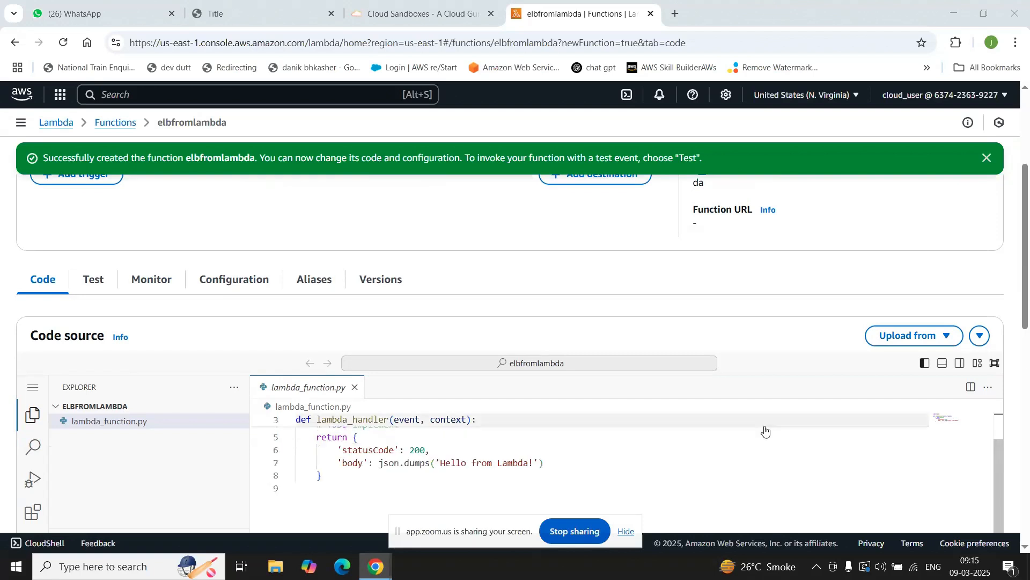
scroll(1021, 278, down, 3)
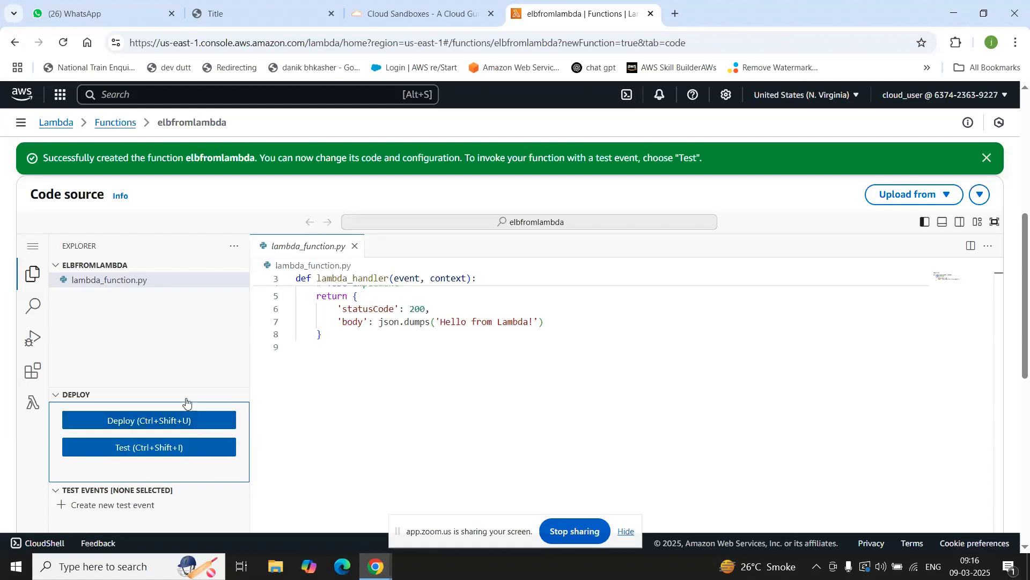
scroll(445, 338, up, 1)
scroll(445, 338, up, 2)
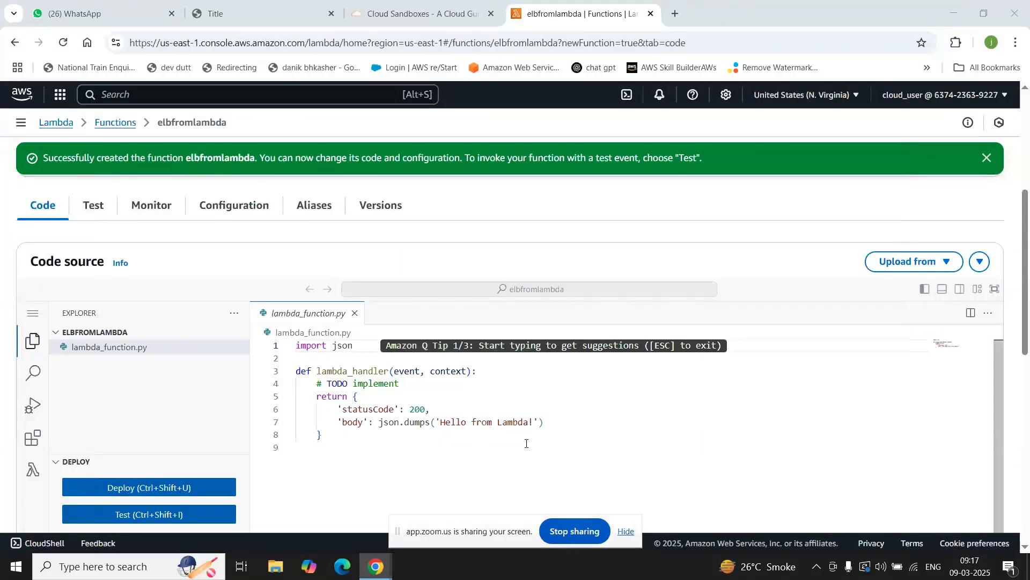
- Replace the code in lambda_function.py with the copied handler that returns an HTML response, deploy it and review the code
drag(436, 446, 296, 345)
key(ctrl+v)
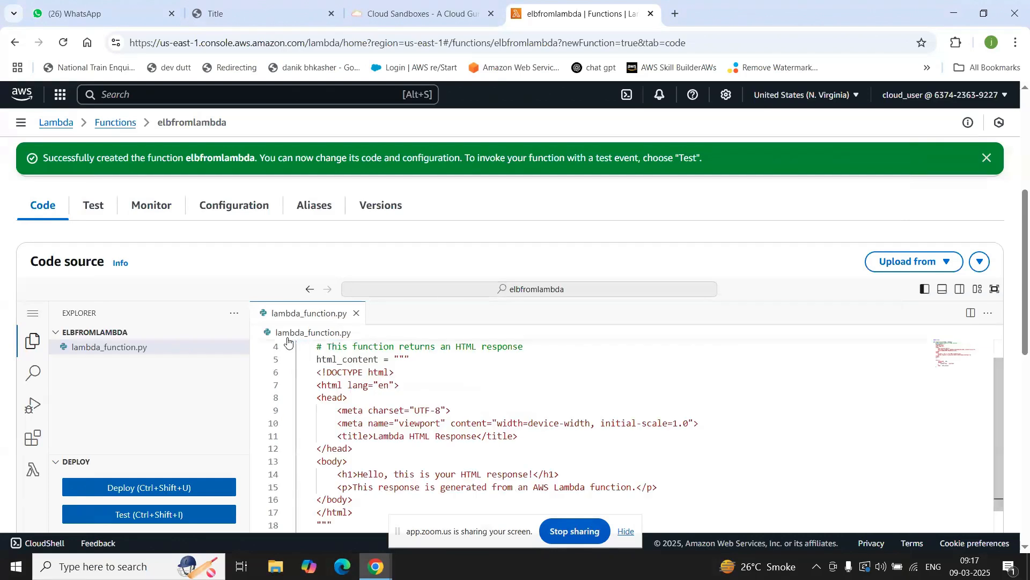
scroll(630, 388, down, 2)
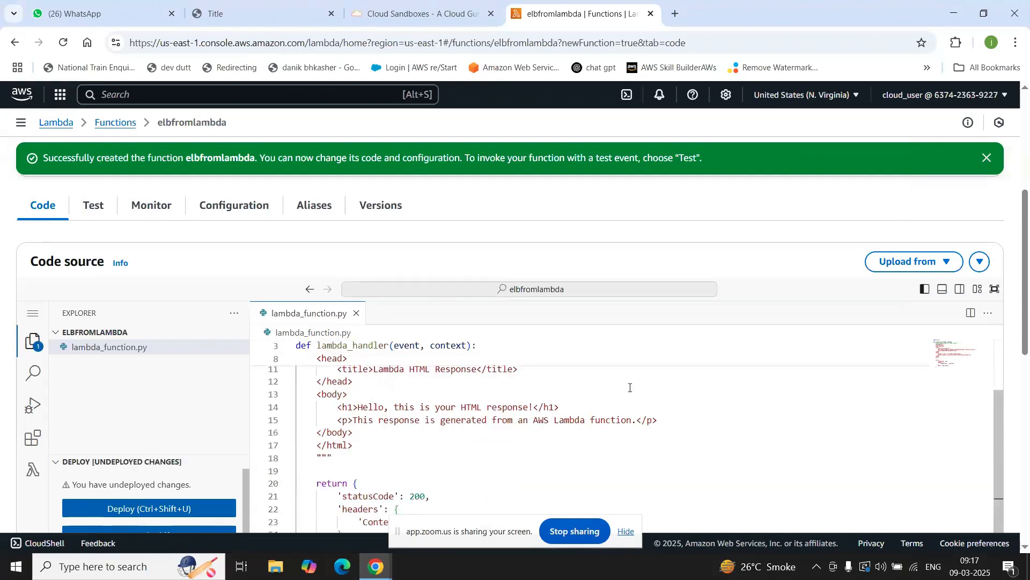
click(165, 510)
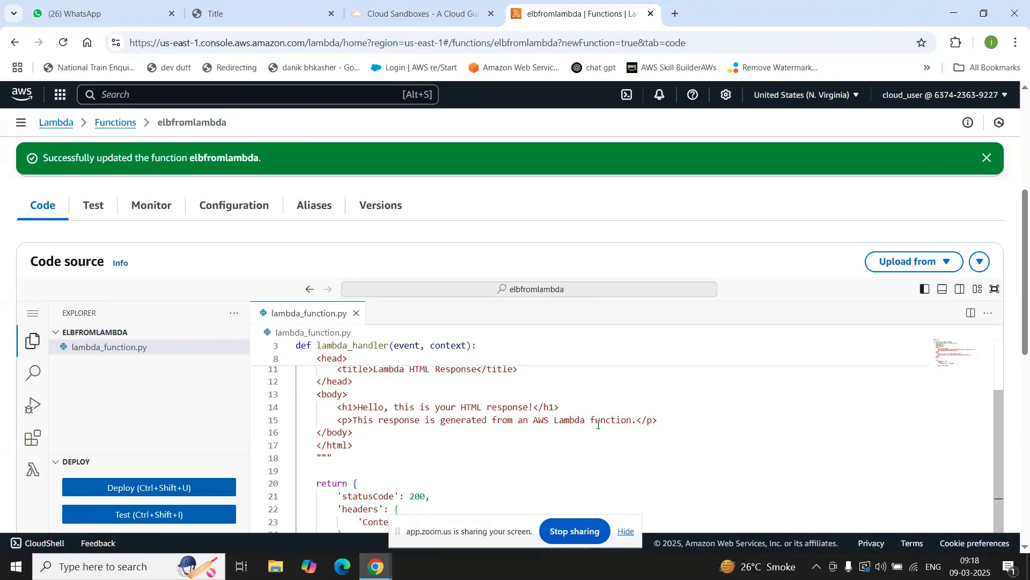
scroll(598, 425, down, 2)
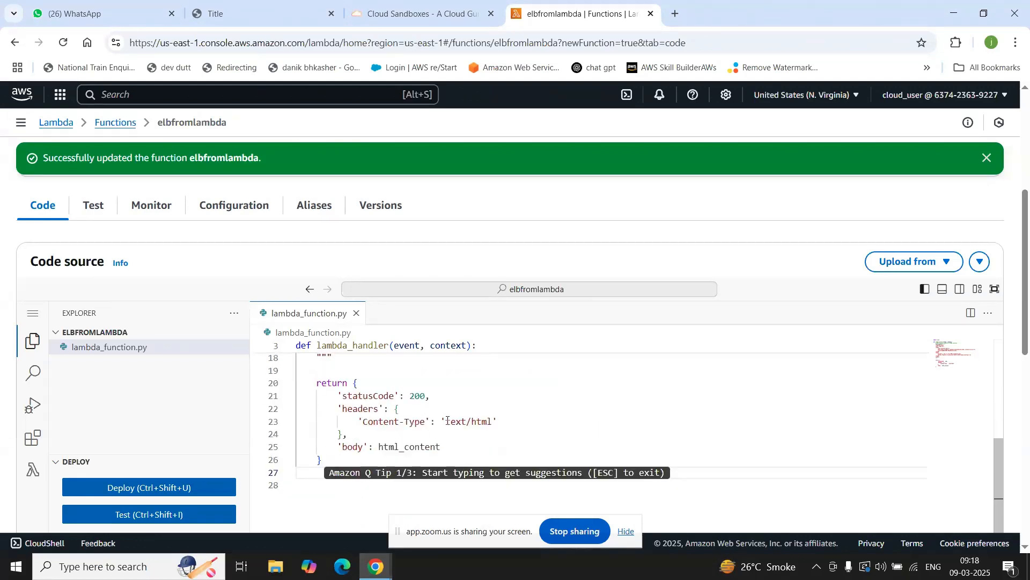
scroll(491, 427, up, 5)
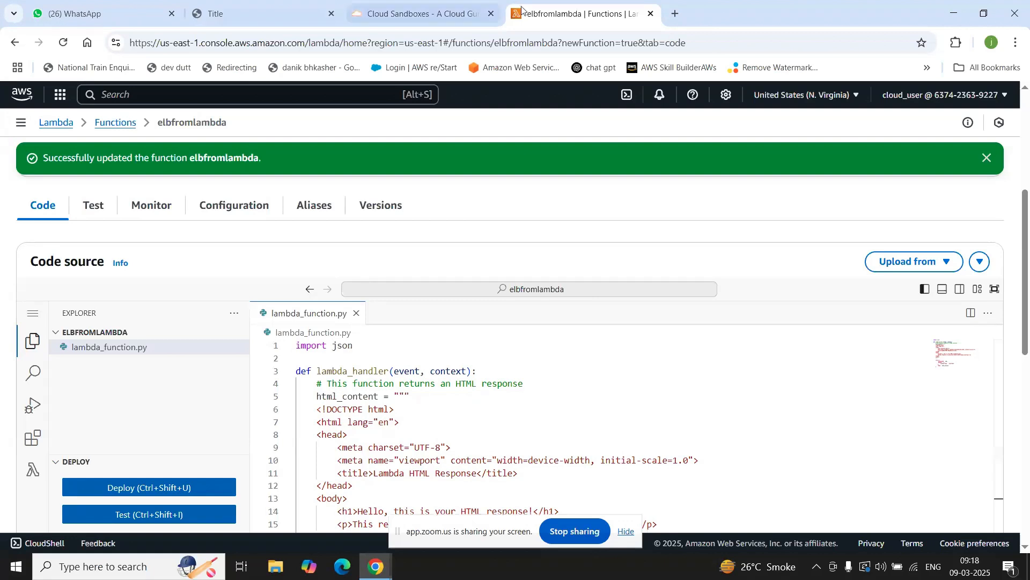
- Duplicate the function's browser tab and open the VPC service in the copy
right_click(584, 16)
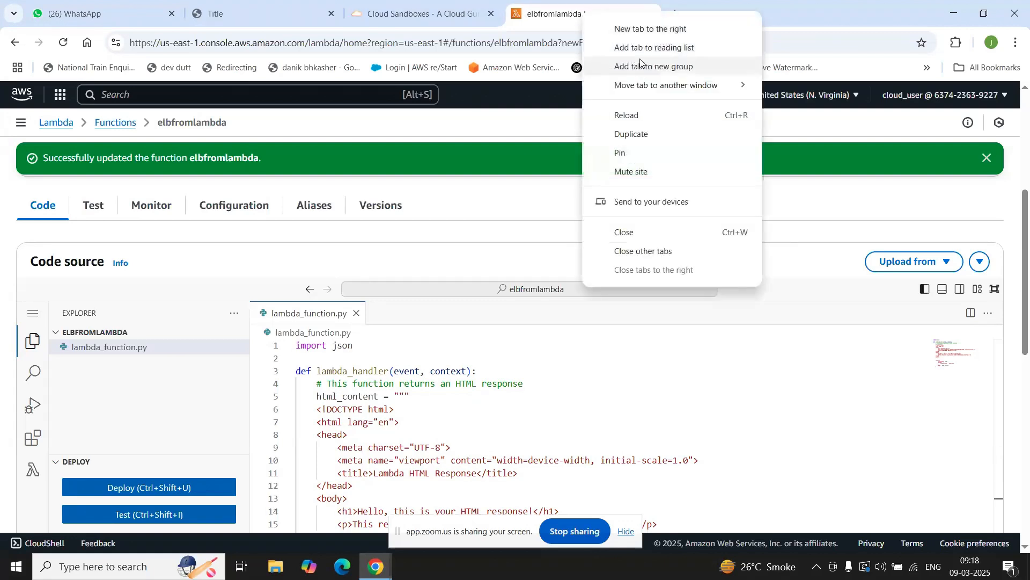
click(641, 133)
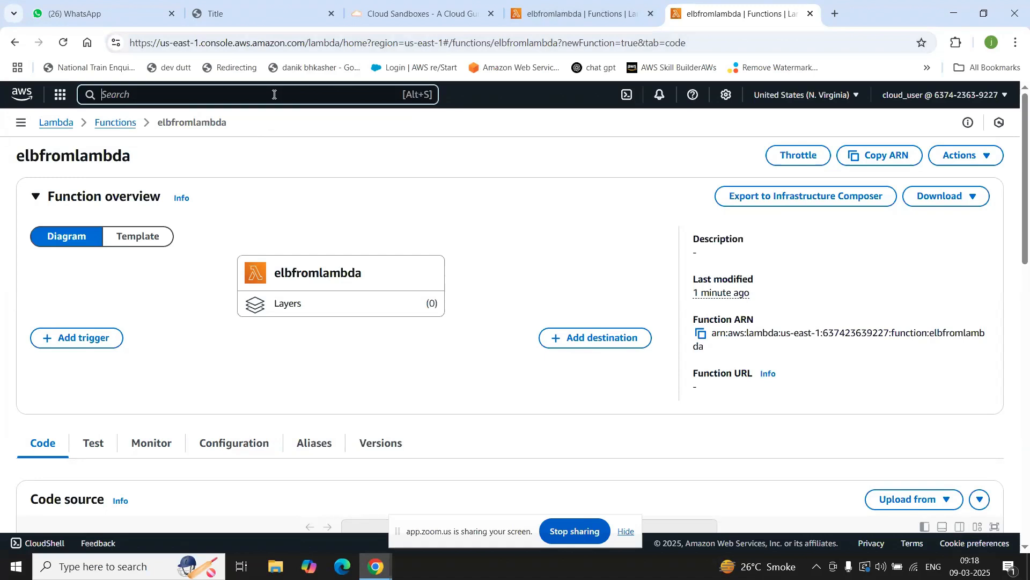
click(299, 103)
text(vpc)
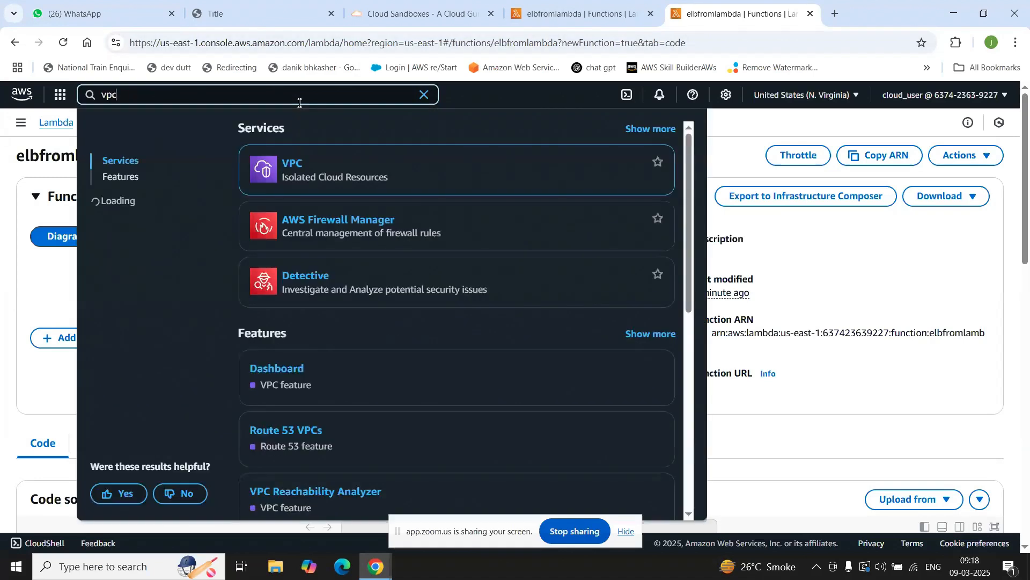
mouse_move(301, 161)
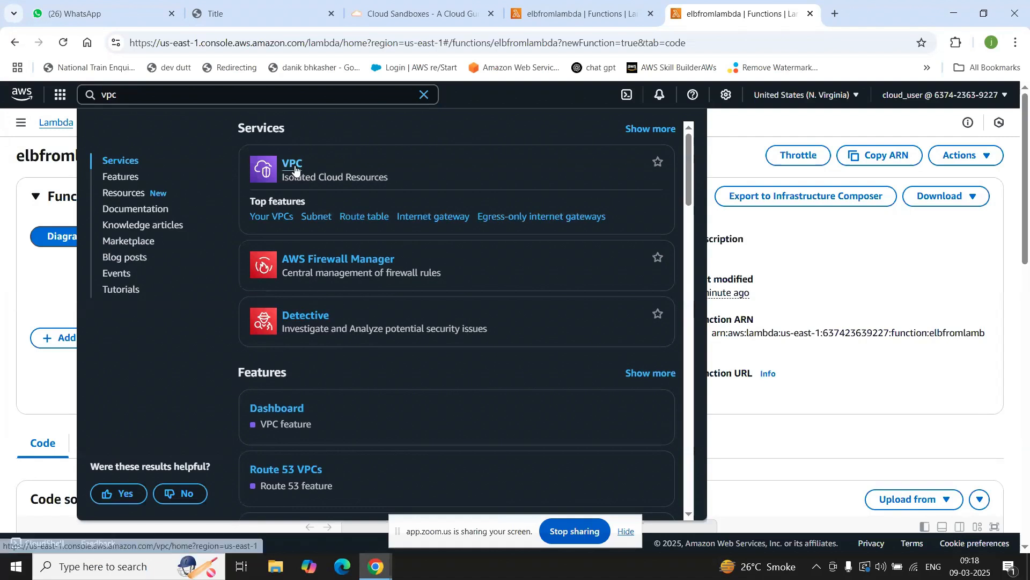
click(295, 170)
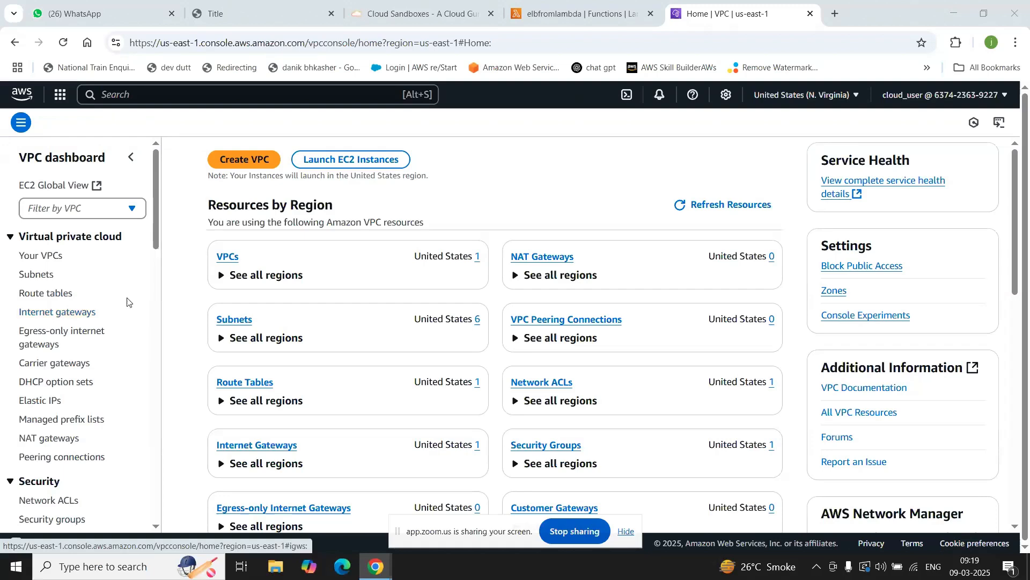
- Start creating a VPC from the list of VPCs, choosing the VPC and more option
click(228, 258)
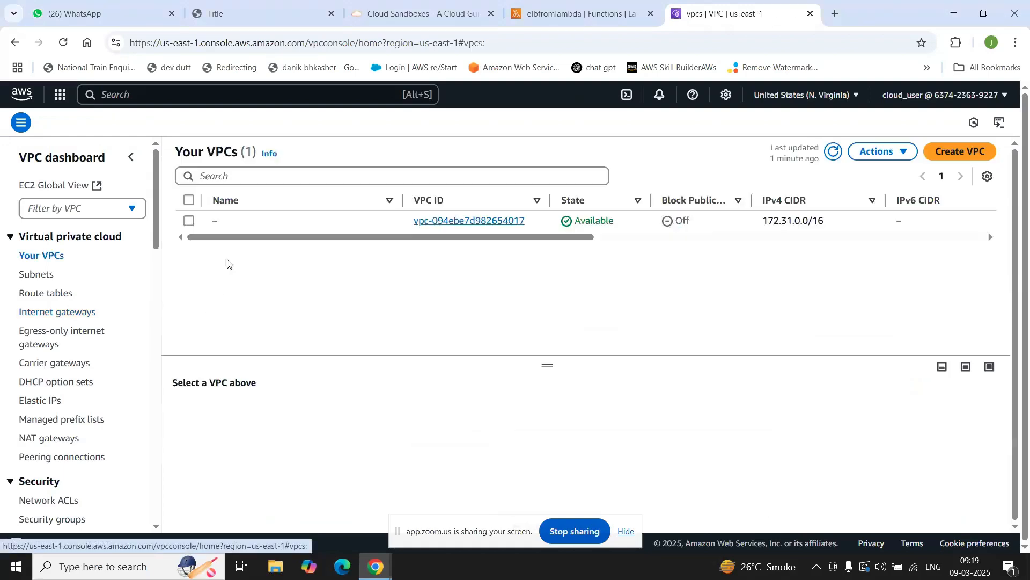
click(976, 153)
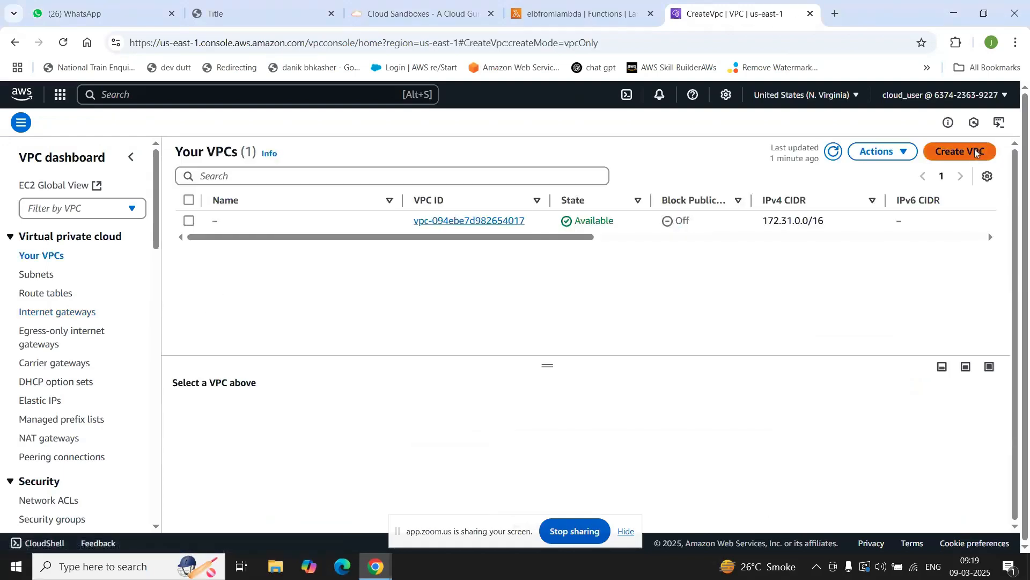
click(385, 269)
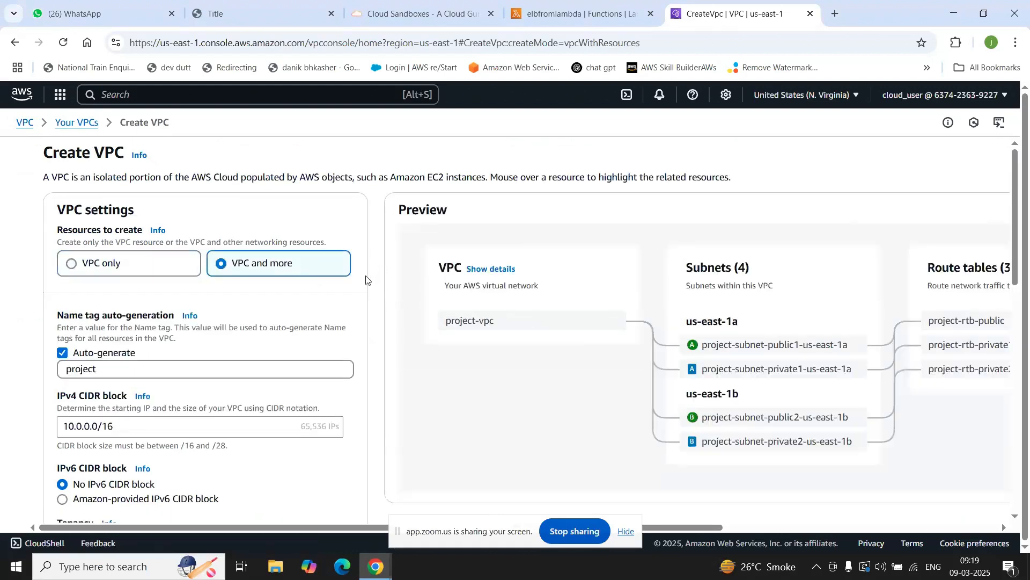
- Set the auto-generated name tag for the VPC resources to vpc4
click(132, 373)
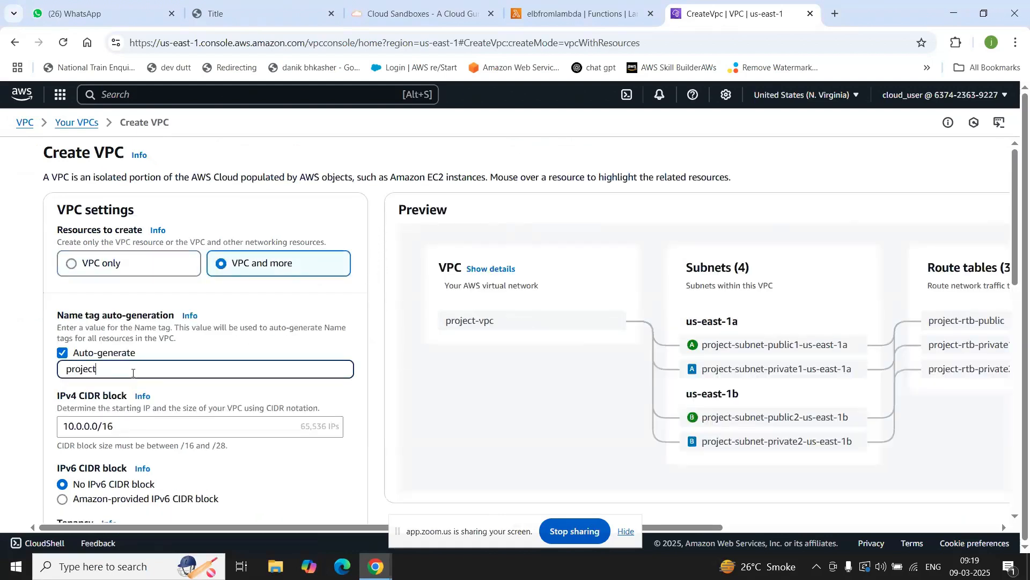
double_click(132, 373)
text(pra)
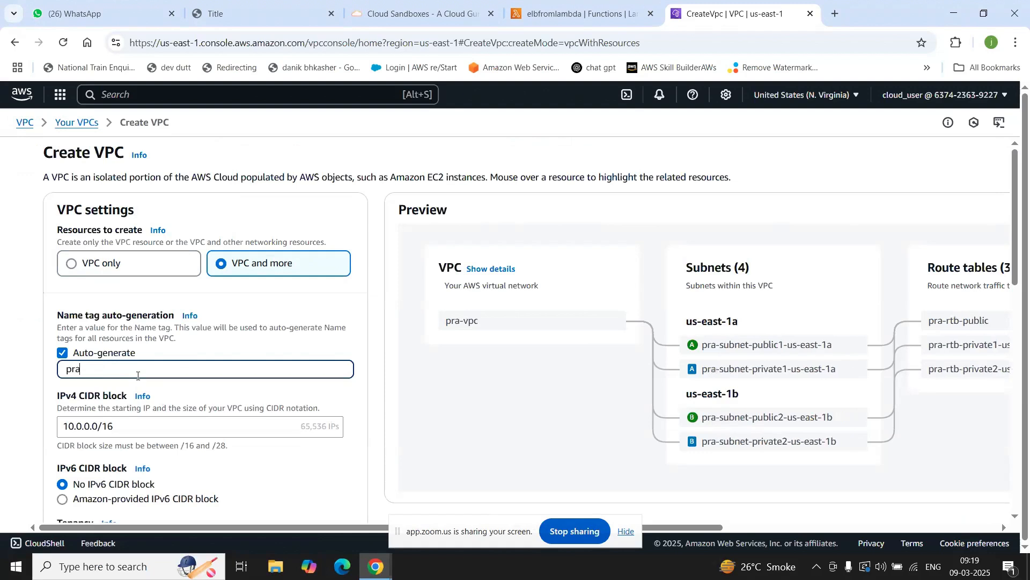
key(BackSpace)
key(BackSpace)
key(BackSpace)
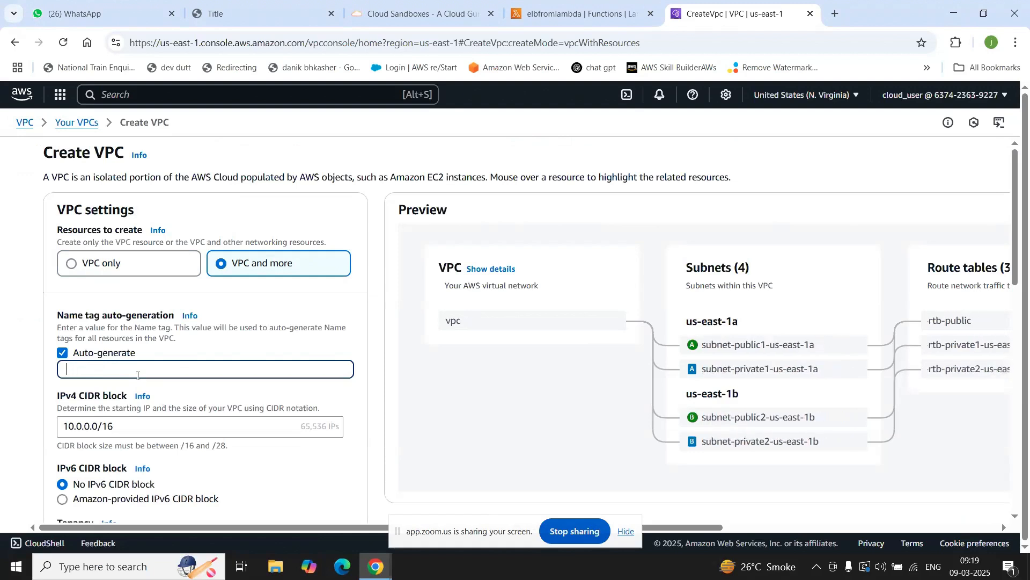
text(vpc4)
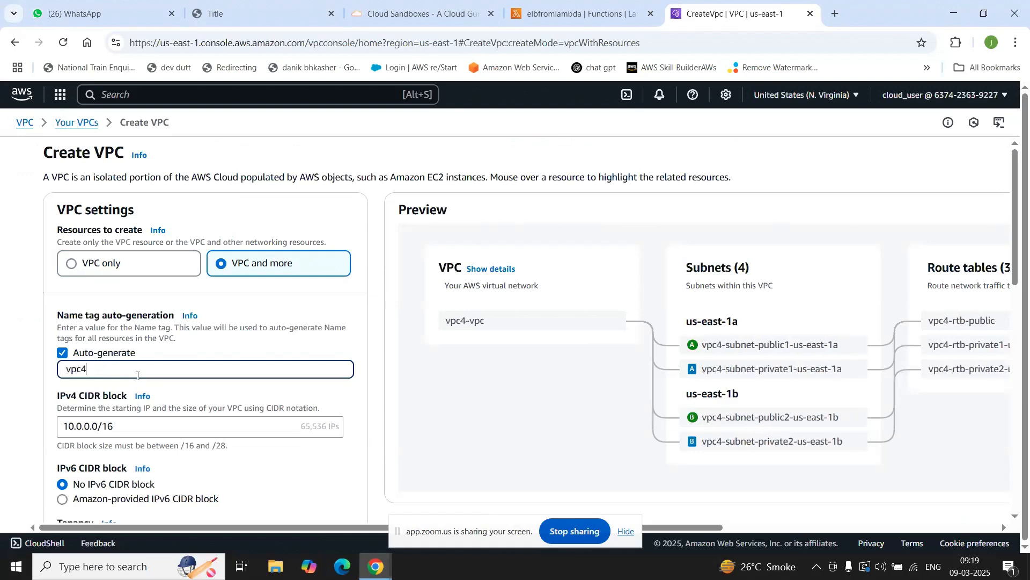
- Complete the auto-generated name tag as vpc4lambda and review the availability zone, subnet, NAT gateway and endpoint settings
text(lambda)
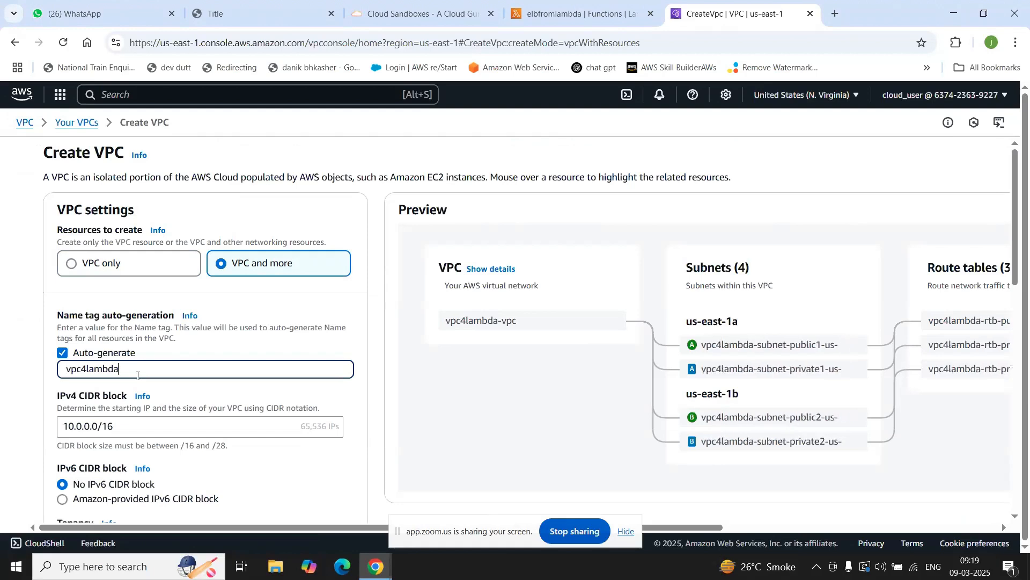
scroll(385, 363, down, 6)
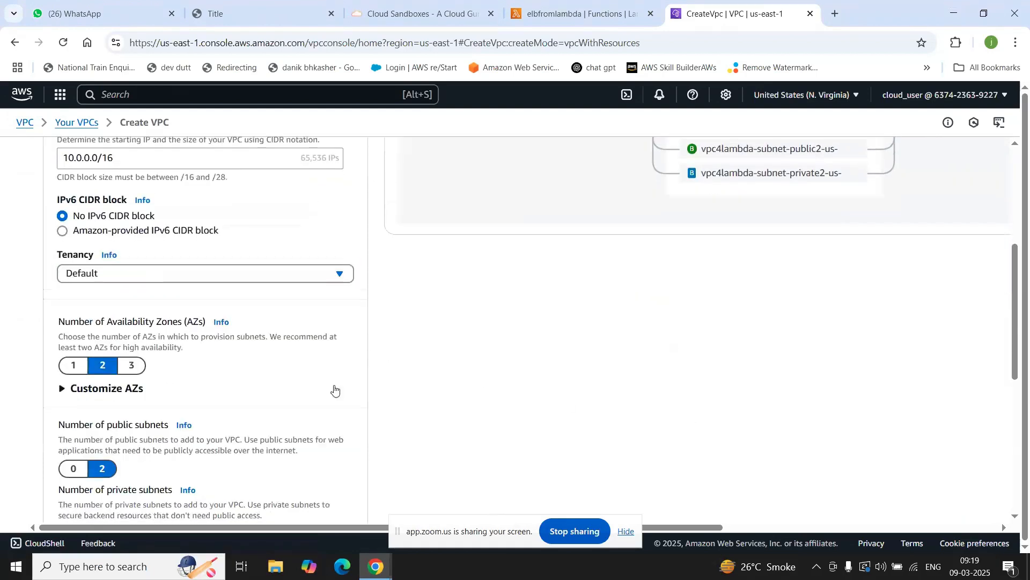
scroll(132, 397, down, 4)
scroll(108, 295, up, 1)
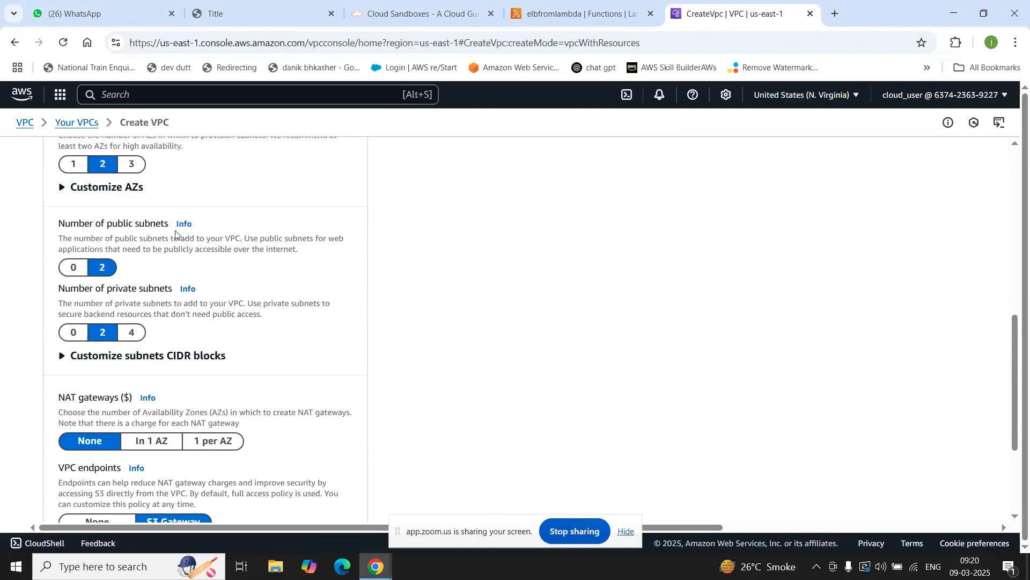
scroll(129, 333, down, 3)
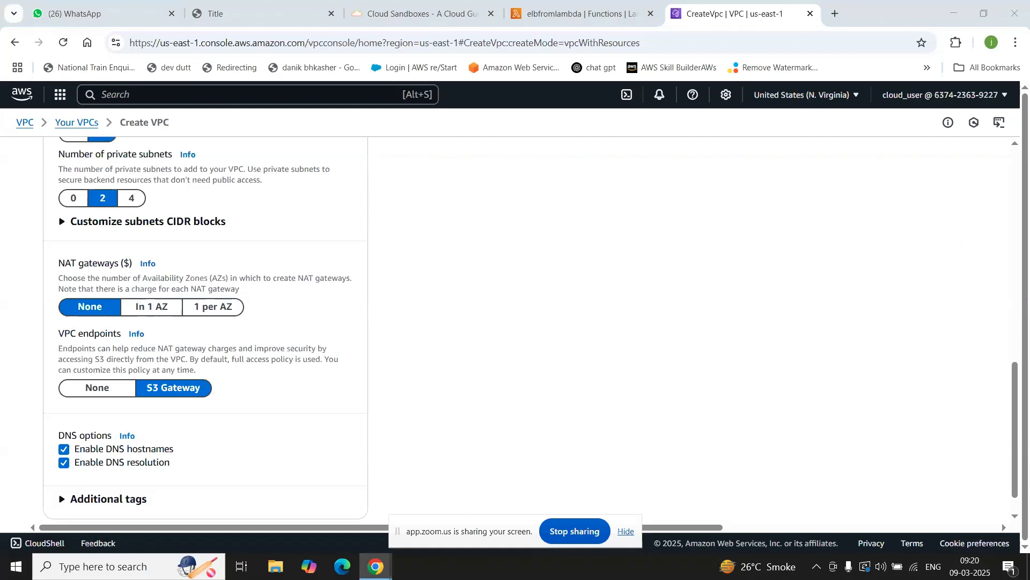
scroll(106, 216, up, 2)
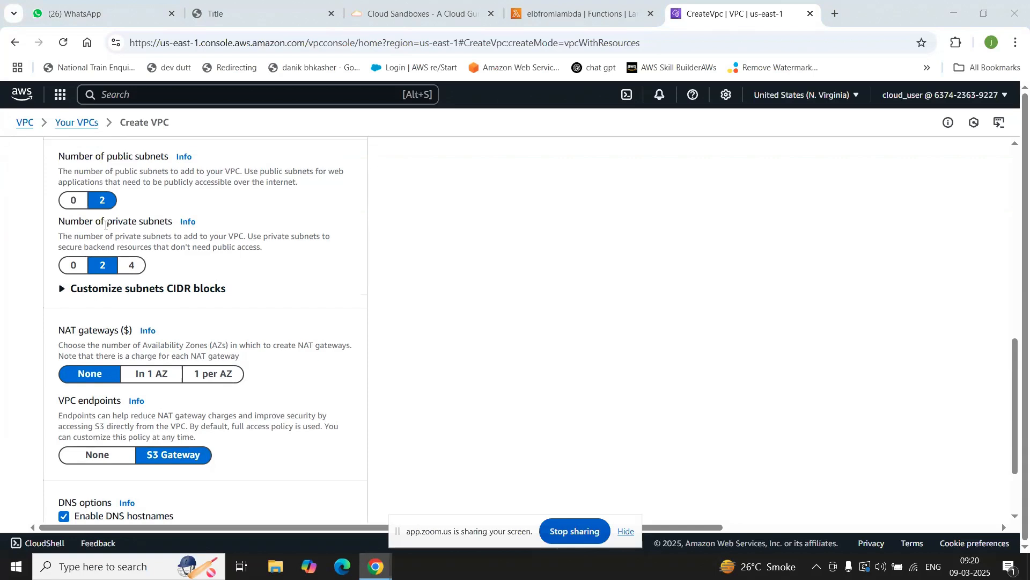
- Set the number of private subnets to 0 and VPC endpoints to None, and create the VPC
click(74, 265)
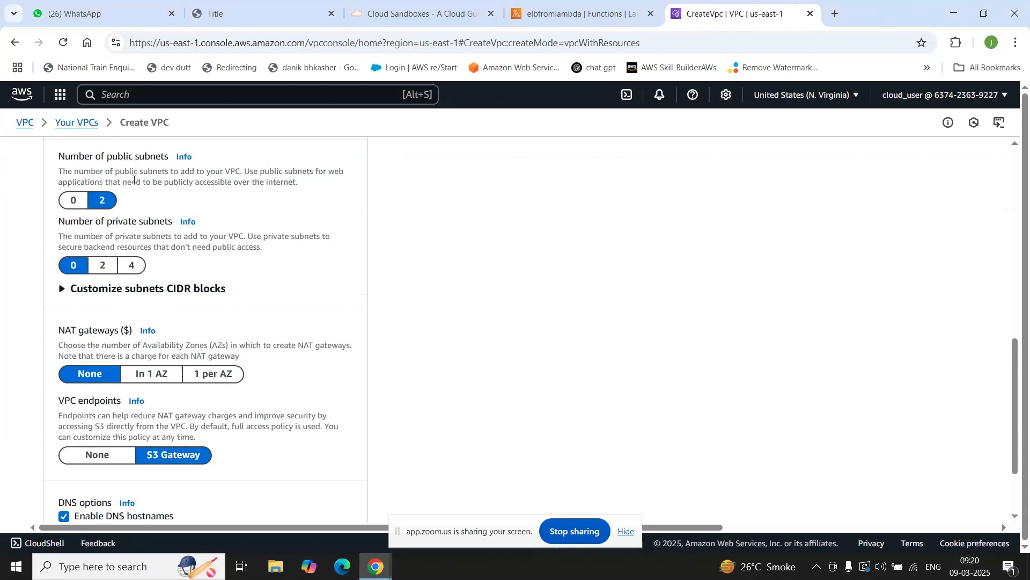
click(98, 457)
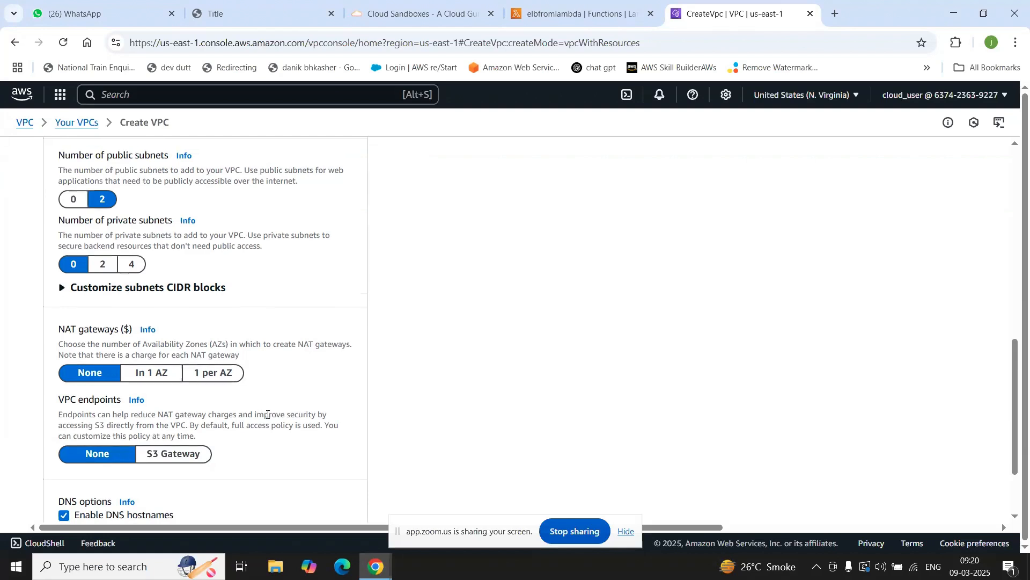
scroll(265, 416, down, 2)
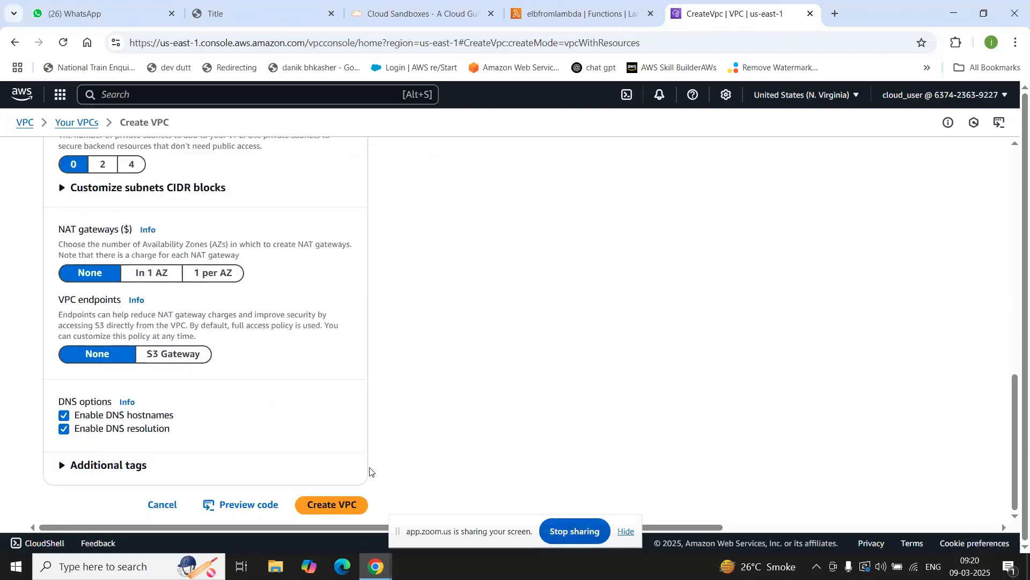
click(339, 504)
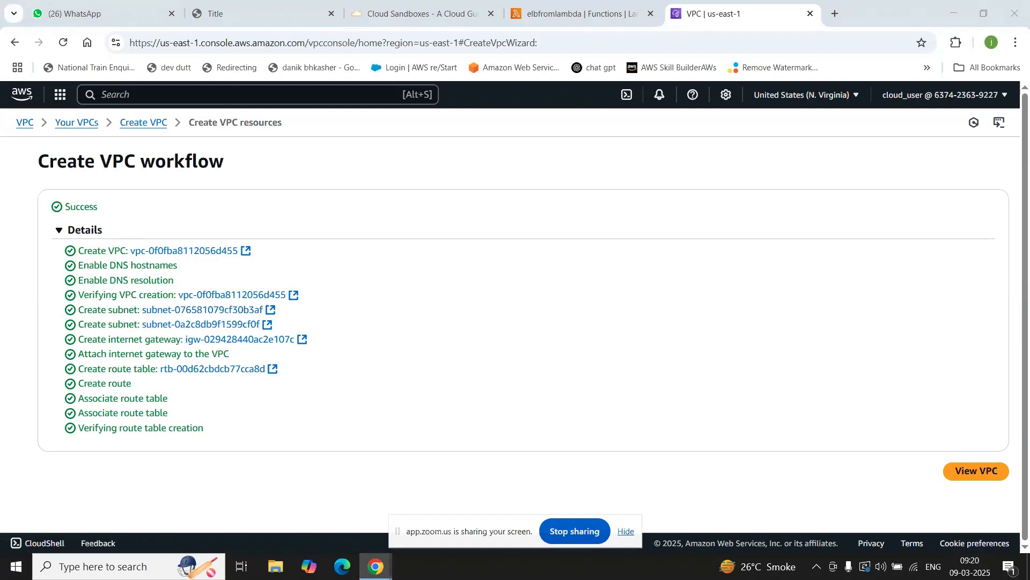
- Duplicate the VPC workflow's browser tab and open the EC2 service in the copy
right_click(717, 14)
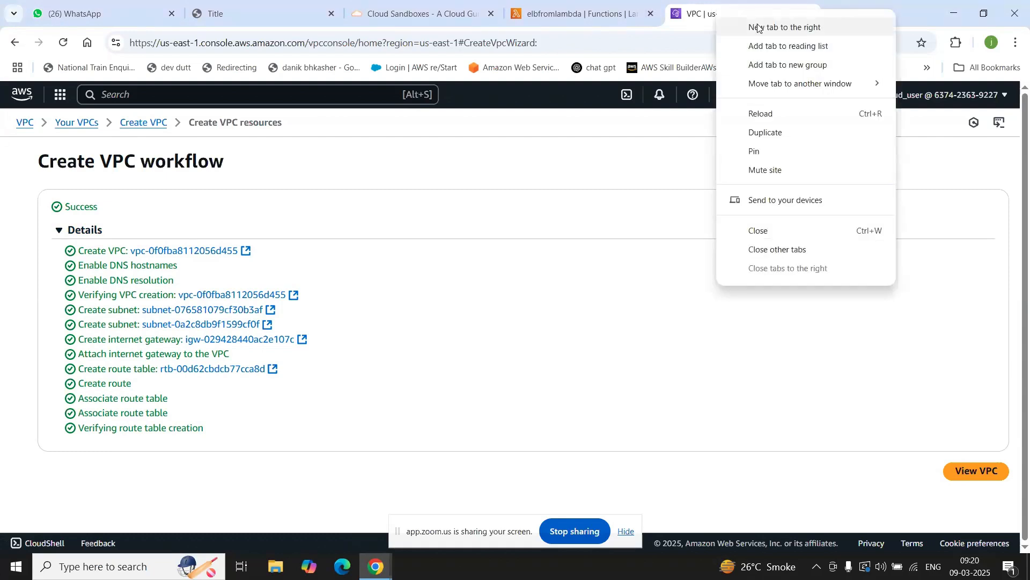
click(758, 132)
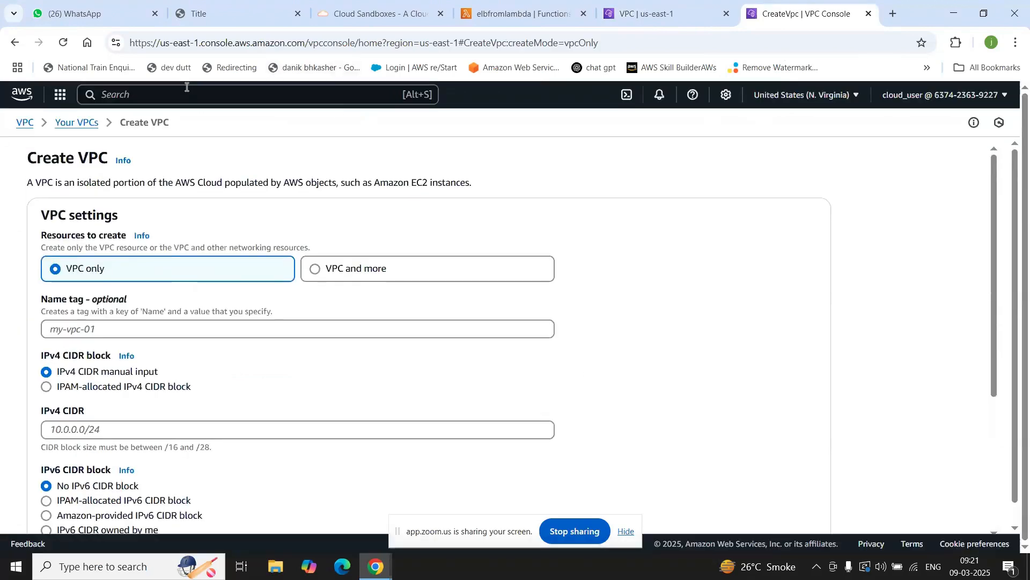
click(178, 95)
text(ec2)
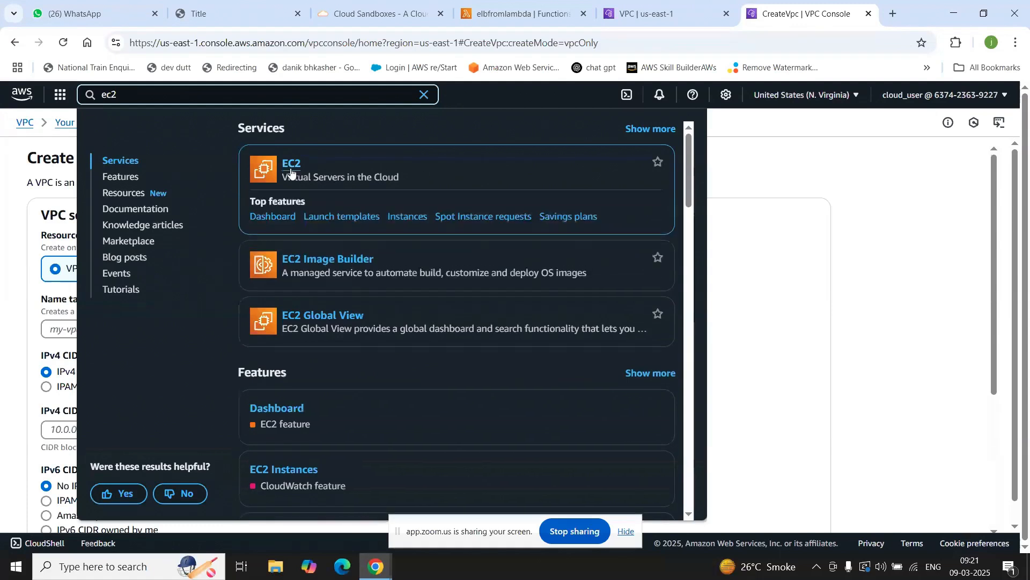
click(291, 169)
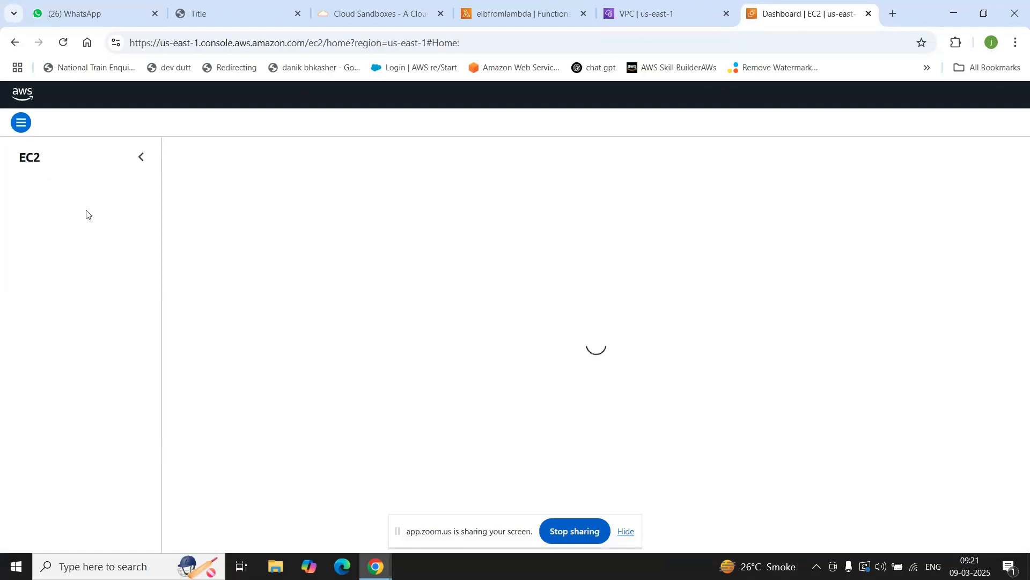
- Open the list of load balancing target groups in EC2 and start creating a target group
scroll(108, 257, down, 4)
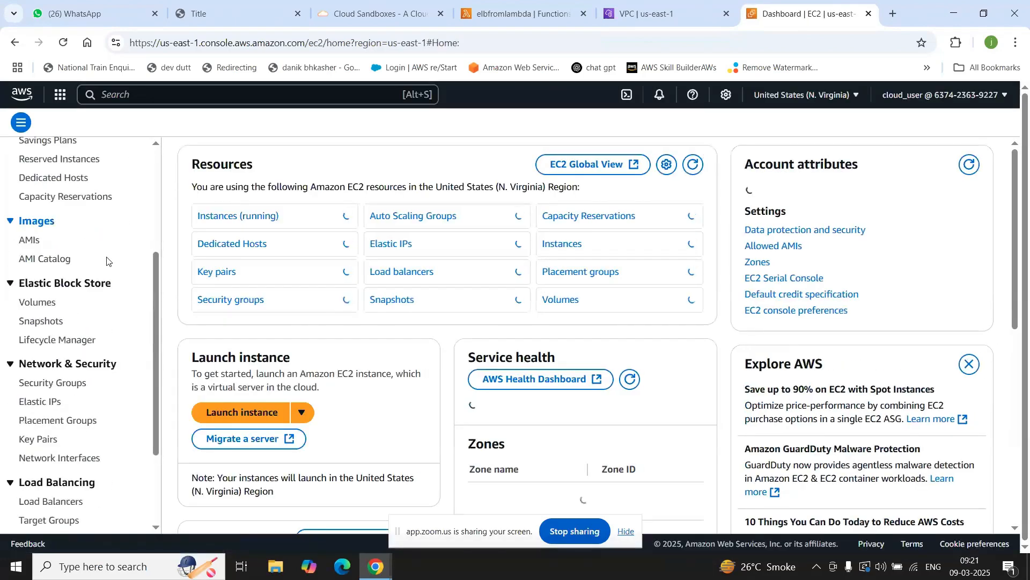
scroll(99, 300, down, 2)
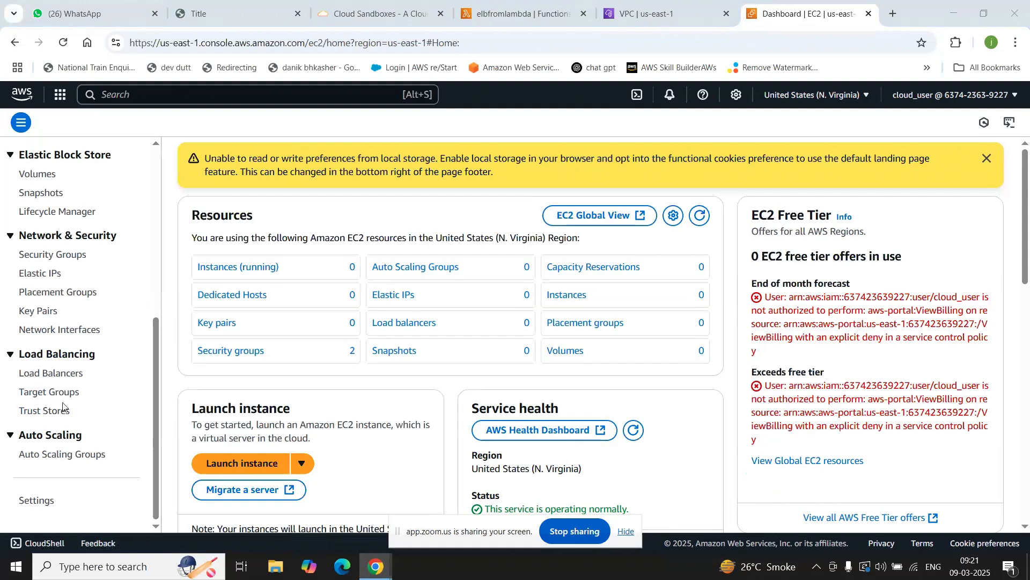
click(35, 392)
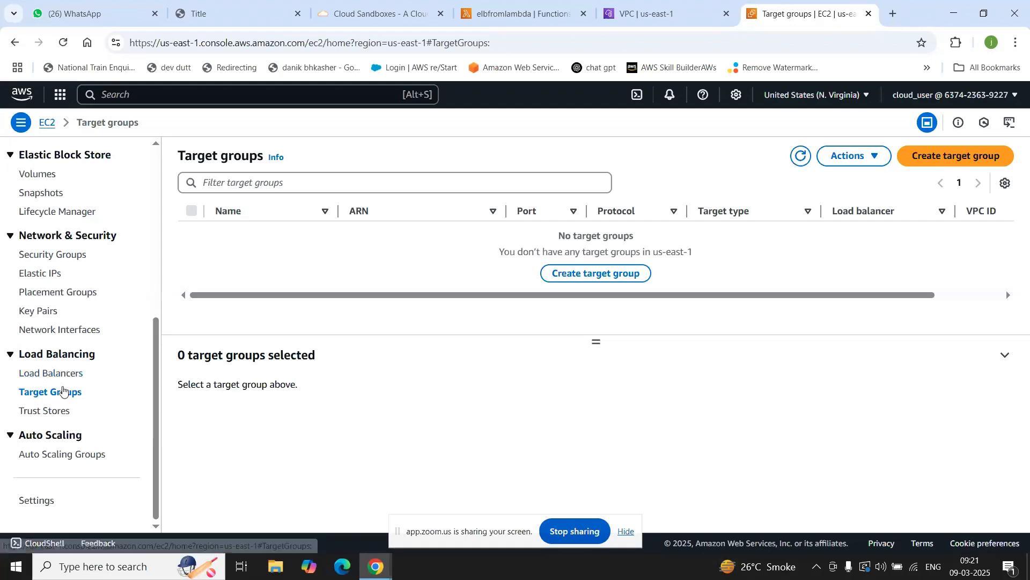
scroll(80, 280, up, 4)
scroll(79, 282, down, 4)
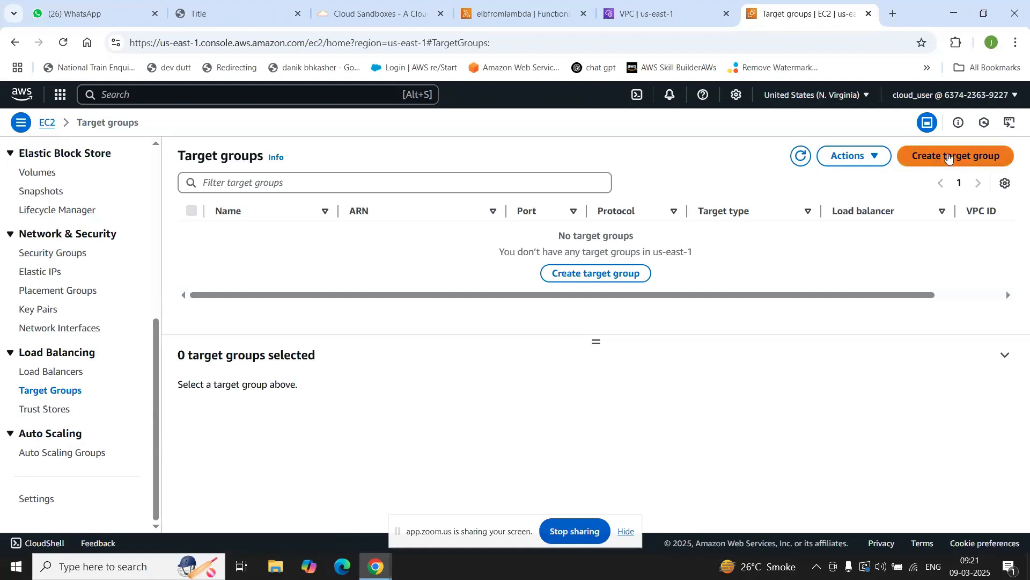
click(577, 275)
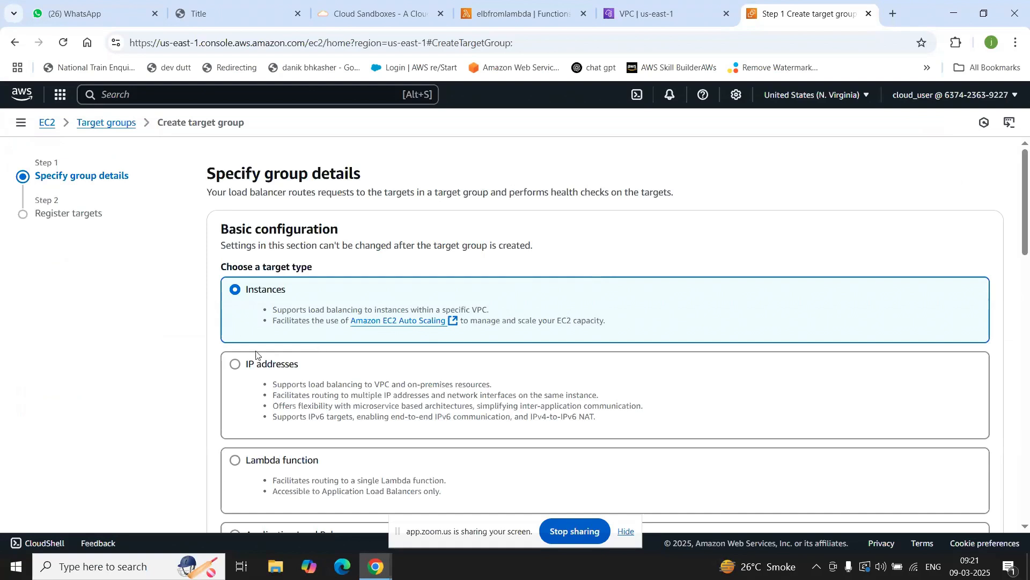
- Choose Lambda function as the target type, name the target group mytargetgroup and proceed to registering targets
click(306, 464)
scroll(306, 464, down, 6)
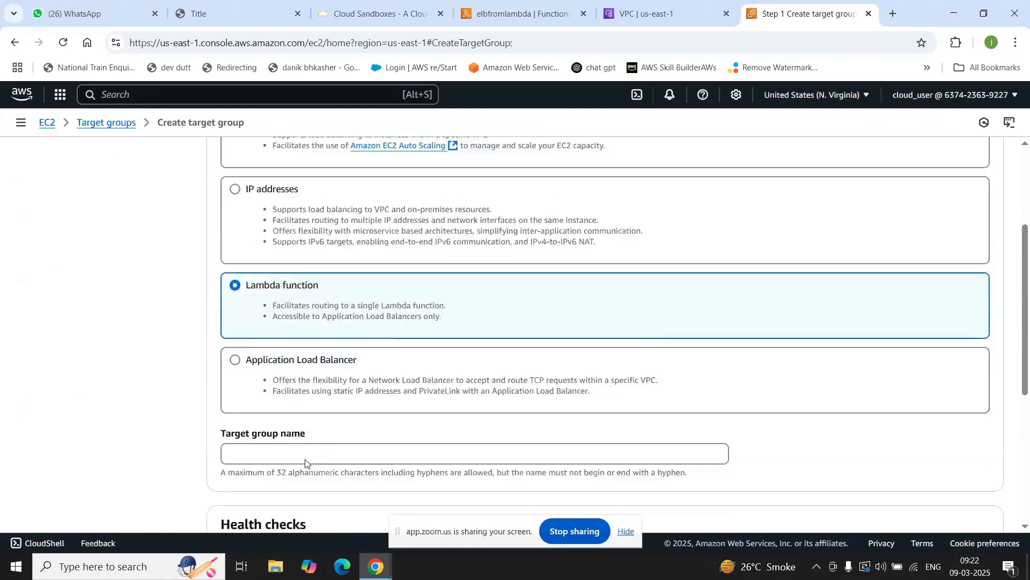
click(313, 296)
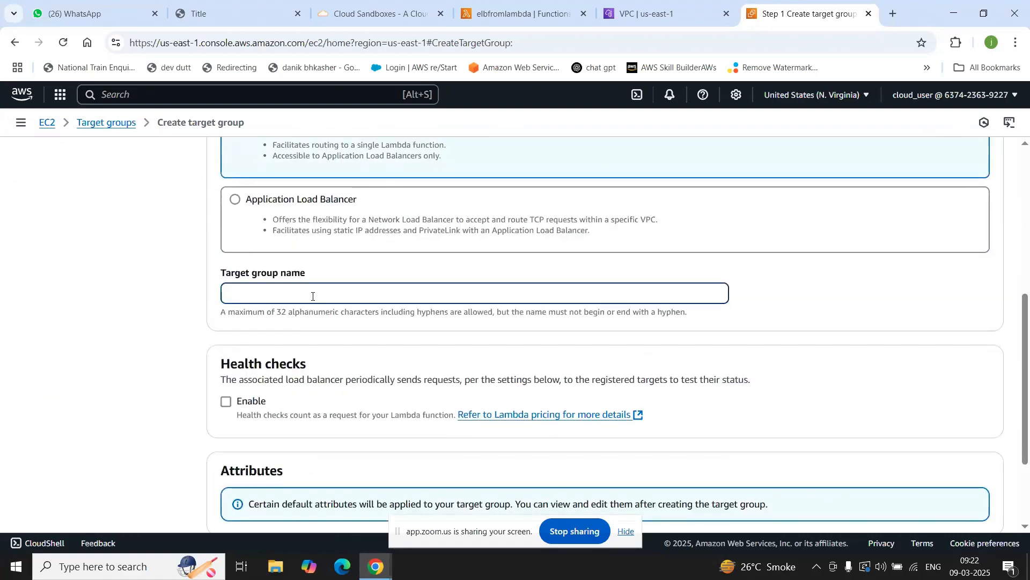
text(mytargetgroup)
scroll(558, 343, down, 3)
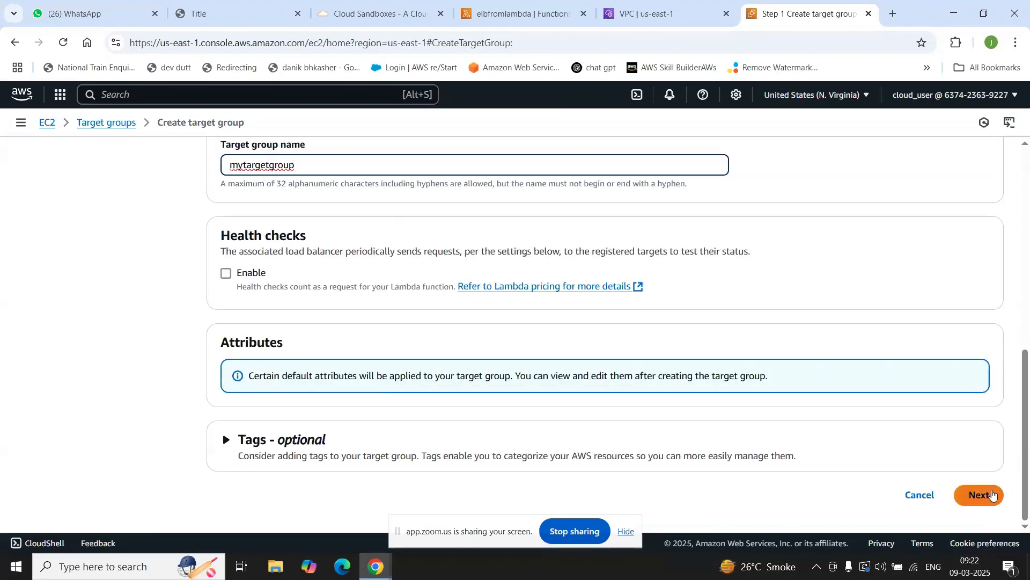
click(993, 495)
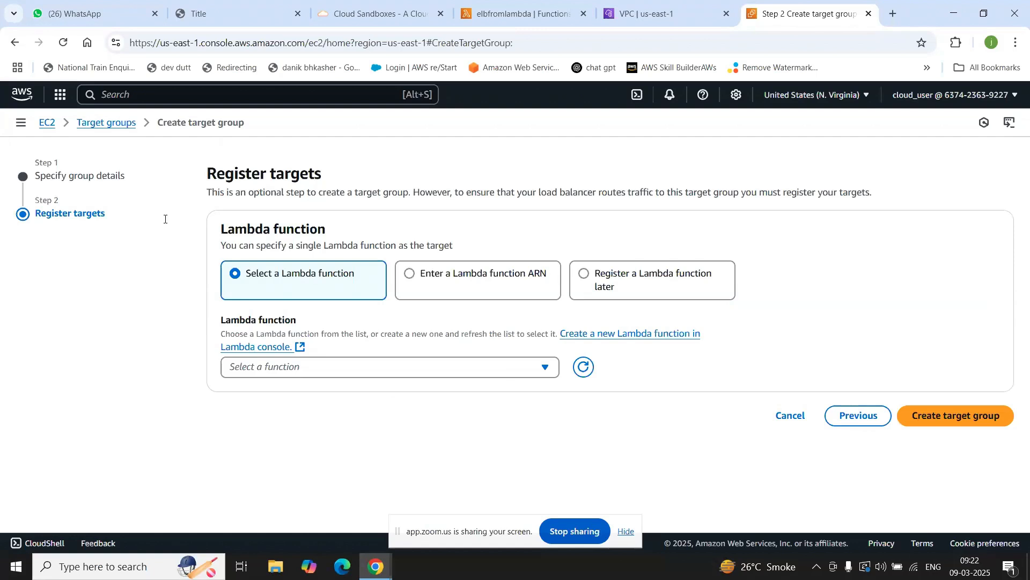
- Register the elbfromlambda function as the target and create the target group
click(543, 371)
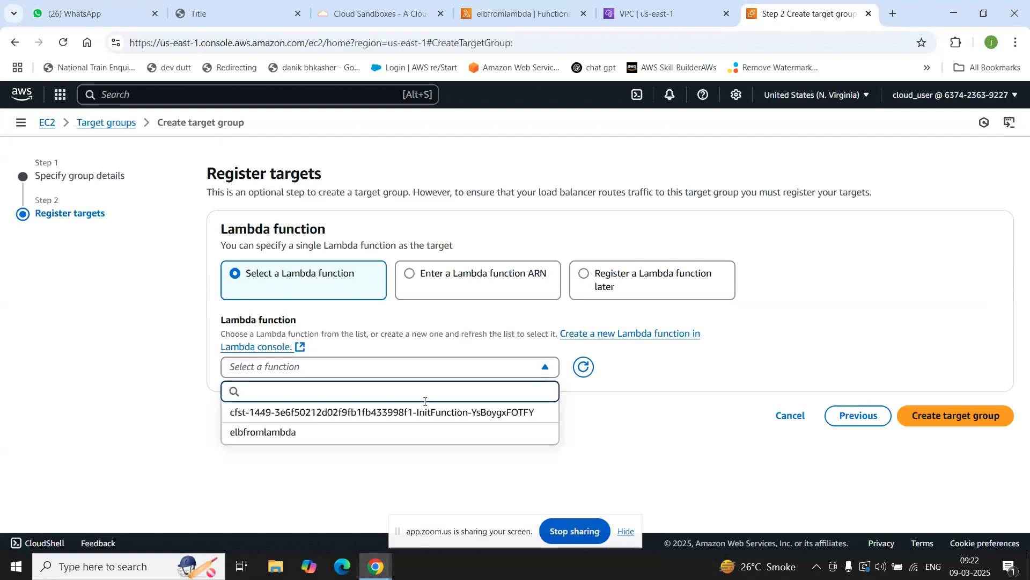
click(287, 432)
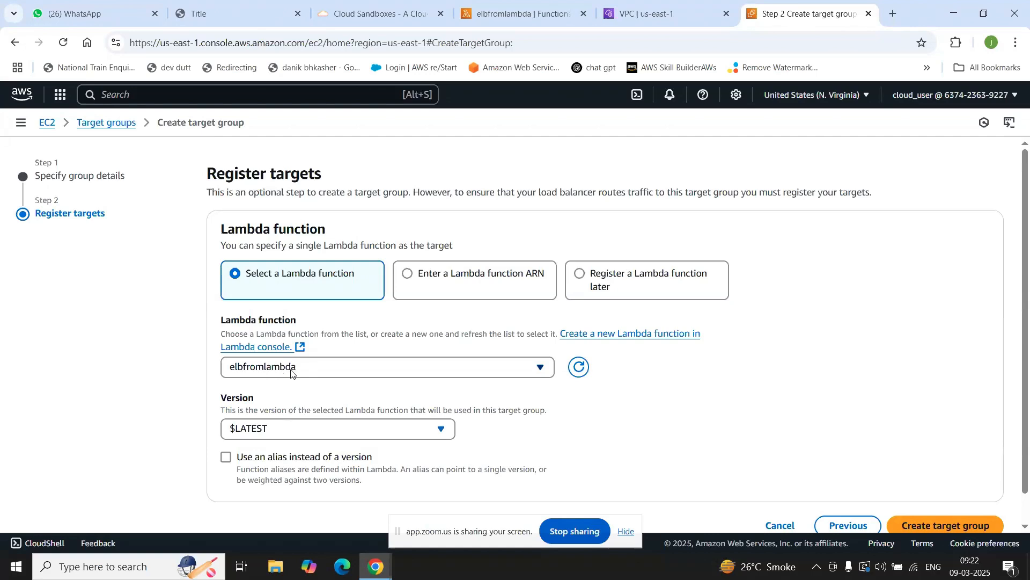
click(958, 520)
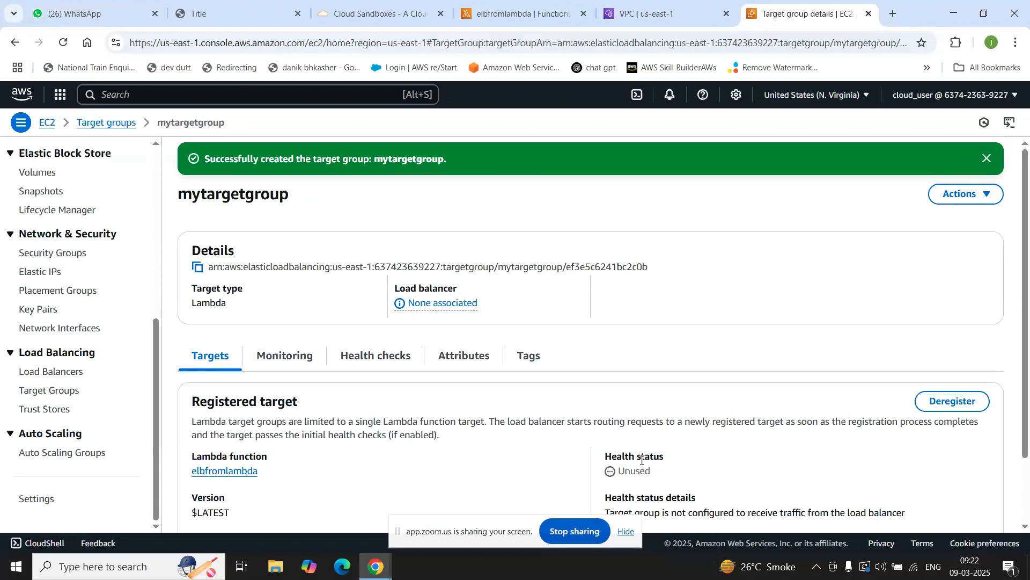
- Duplicate the target group's browser tab and open the list of load balancers in the copy
right_click(794, 12)
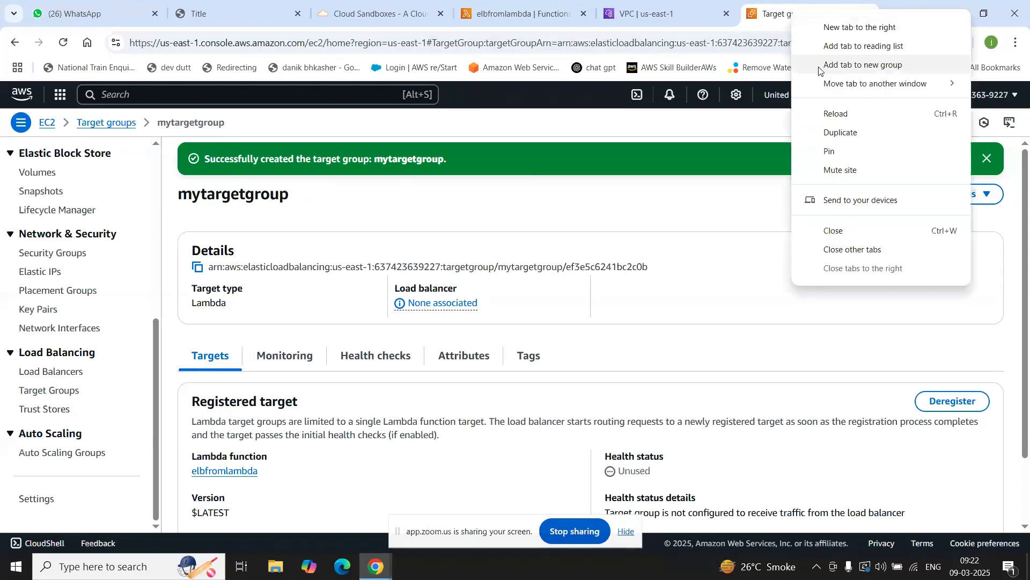
click(837, 132)
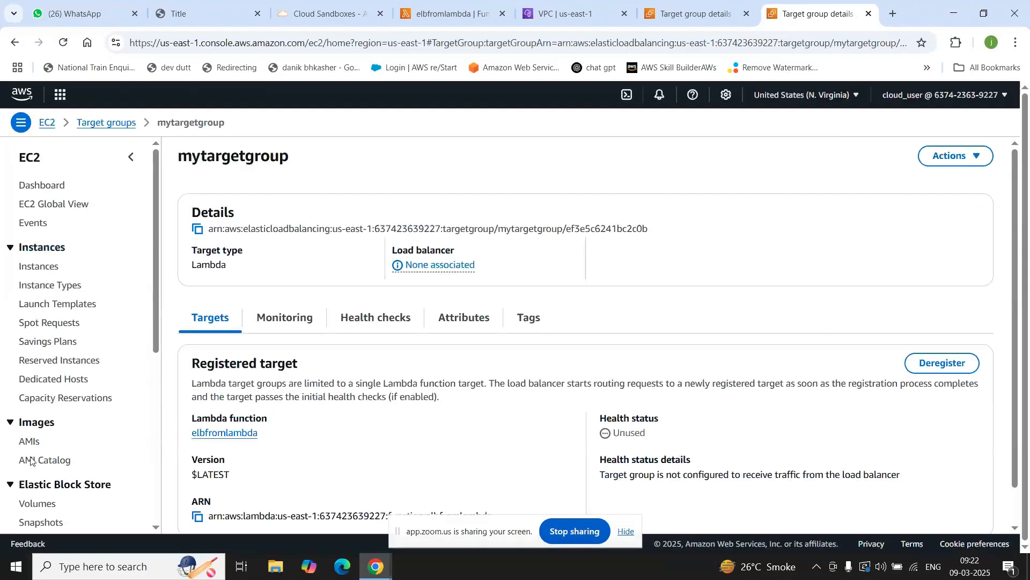
scroll(31, 460, down, 6)
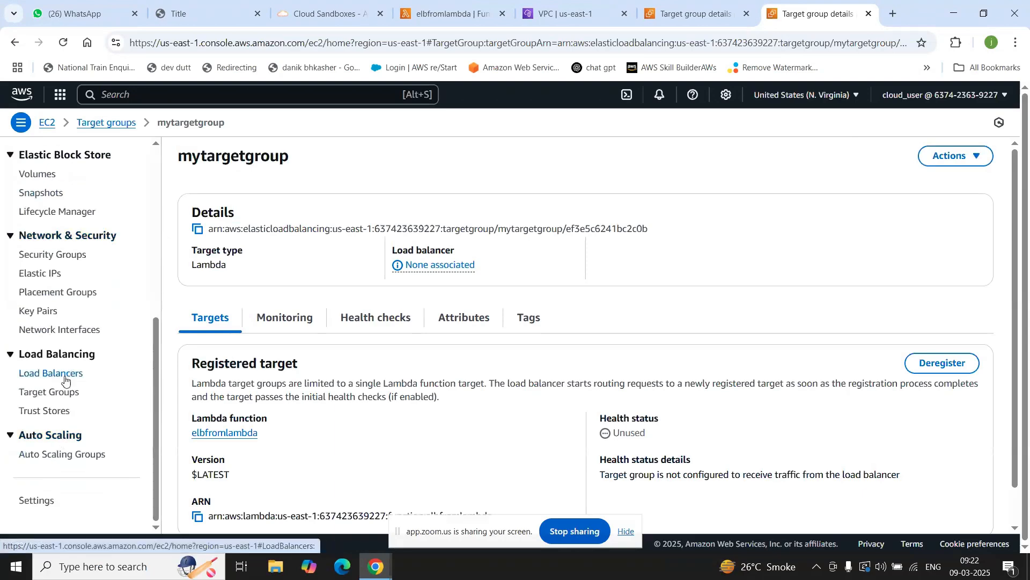
click(64, 378)
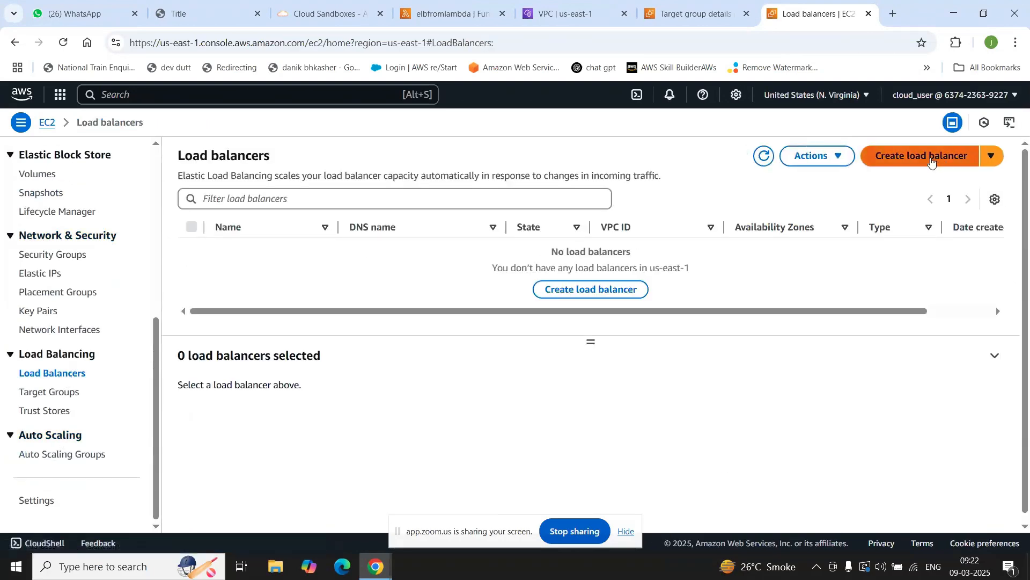
- Start creating a load balancer of the Application Load Balancer type
click(932, 161)
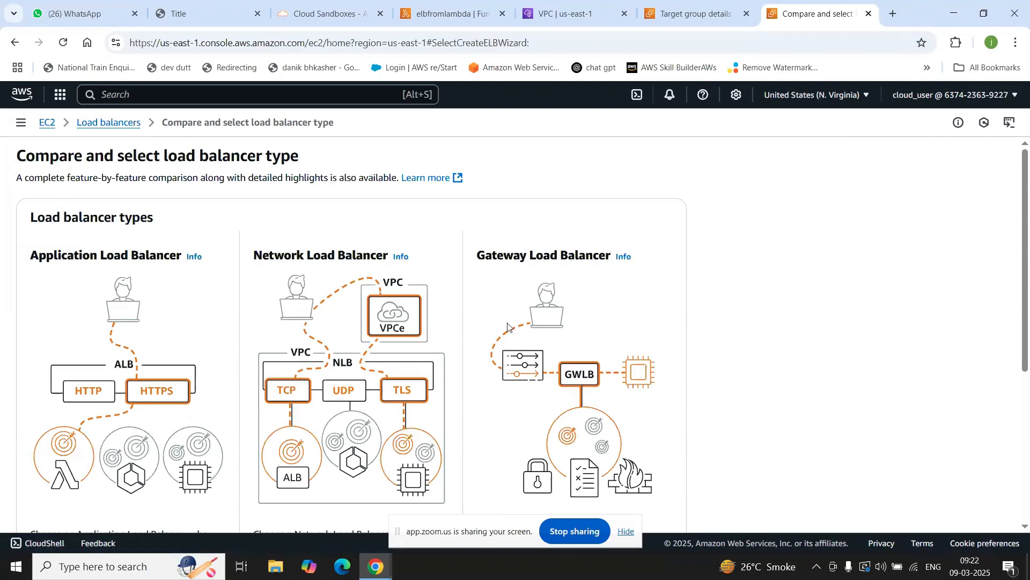
scroll(337, 327, down, 3)
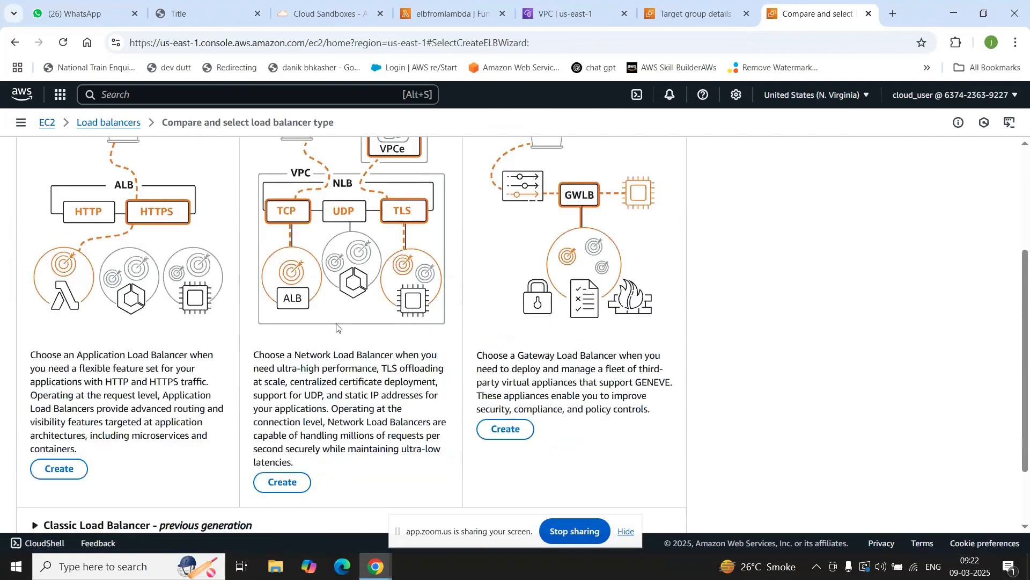
scroll(337, 327, down, 1)
click(62, 447)
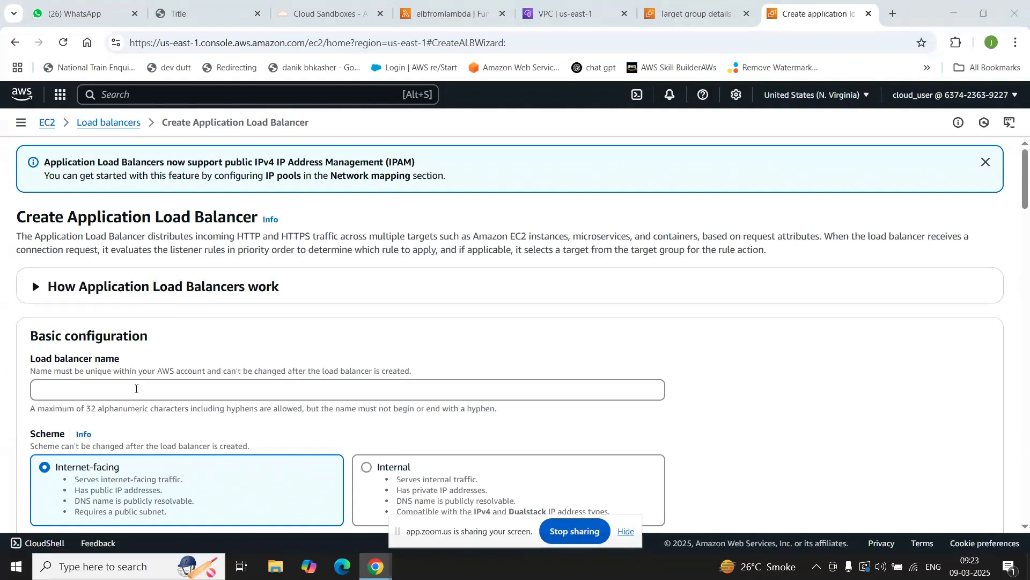
- Name the load balancer myalb and review its scheme and IP address type down to the network mapping
click(135, 388)
text(myalb)
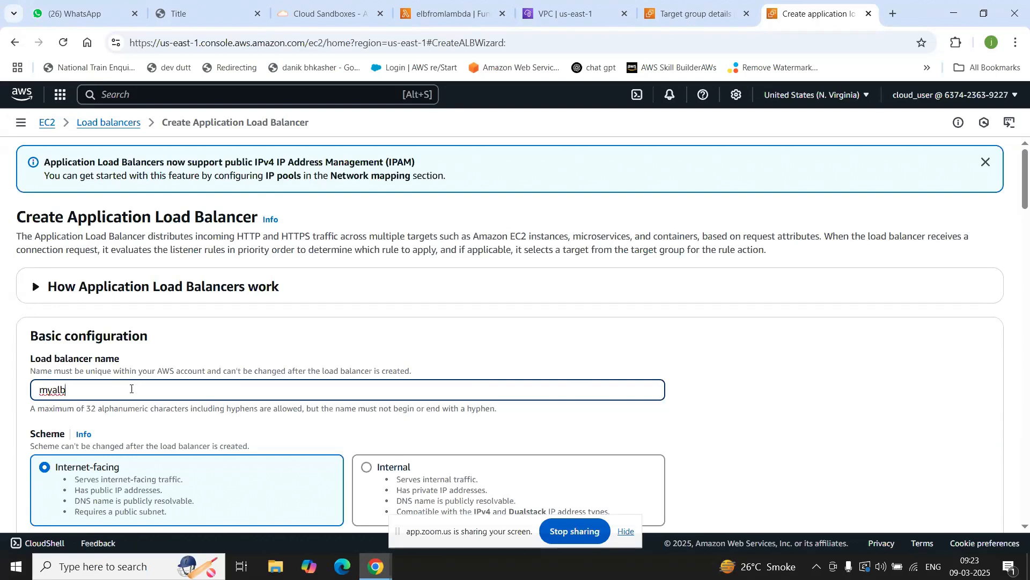
scroll(114, 405, down, 2)
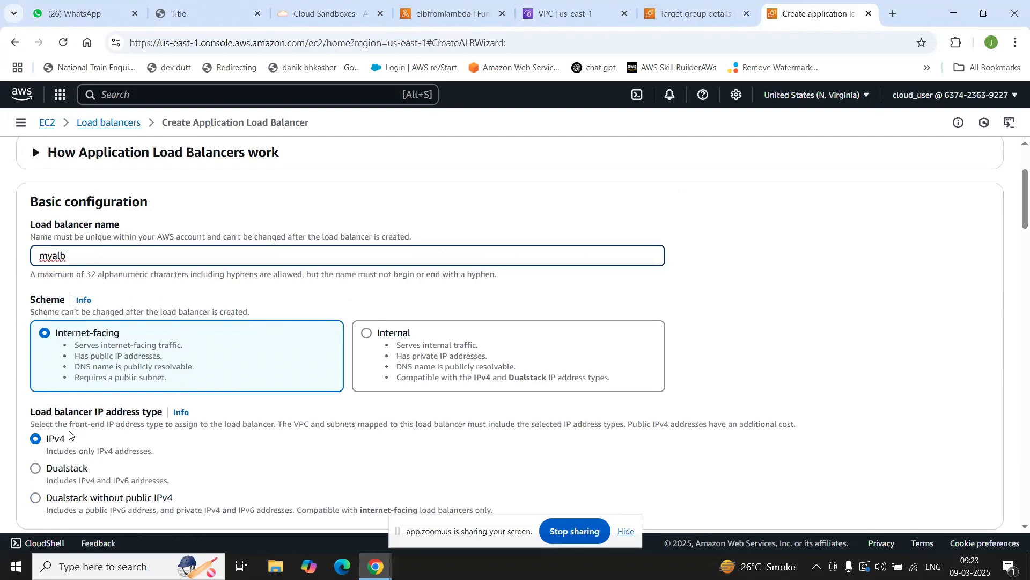
scroll(98, 419, down, 5)
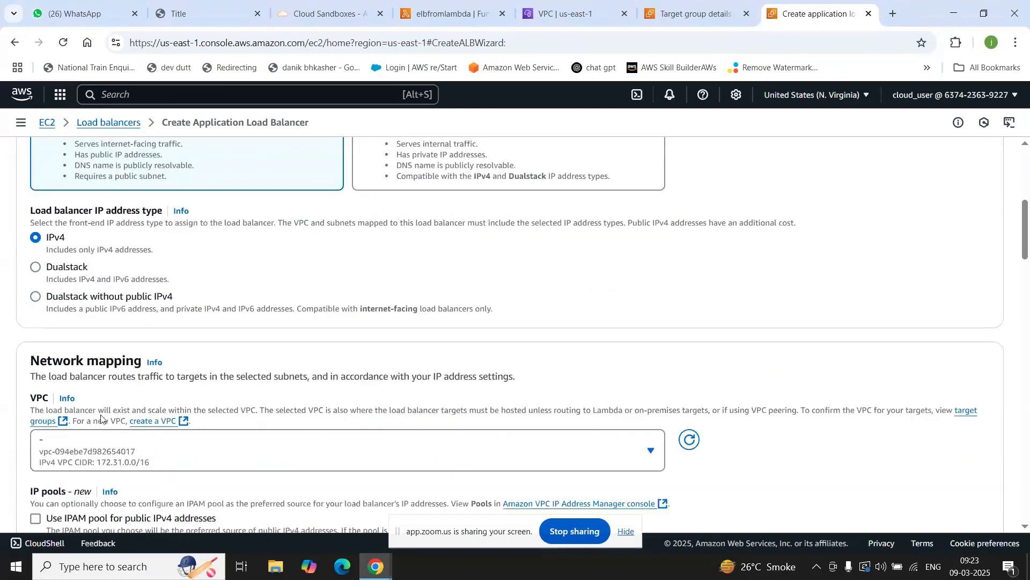
- Enable all six Availability Zones, us-east-1a through us-east-1f, in the load balancer's network mapping
scroll(109, 418, down, 1)
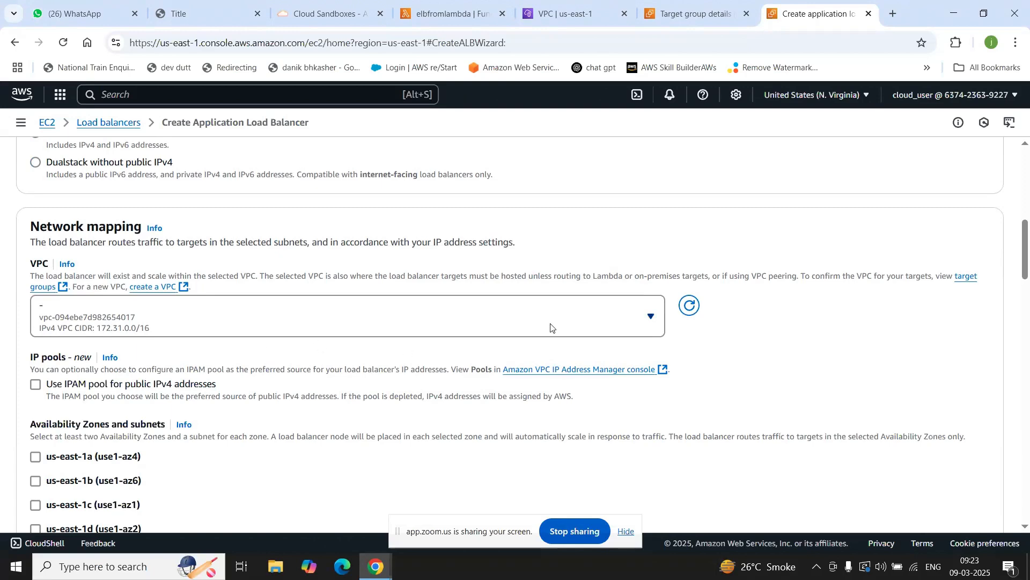
scroll(59, 445, down, 1)
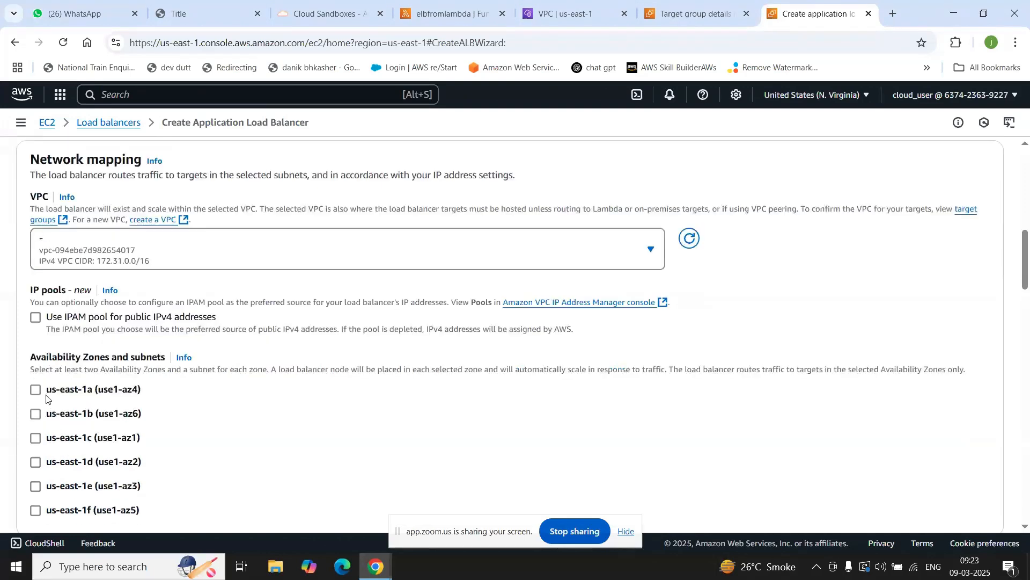
scroll(2, 331, down, 1)
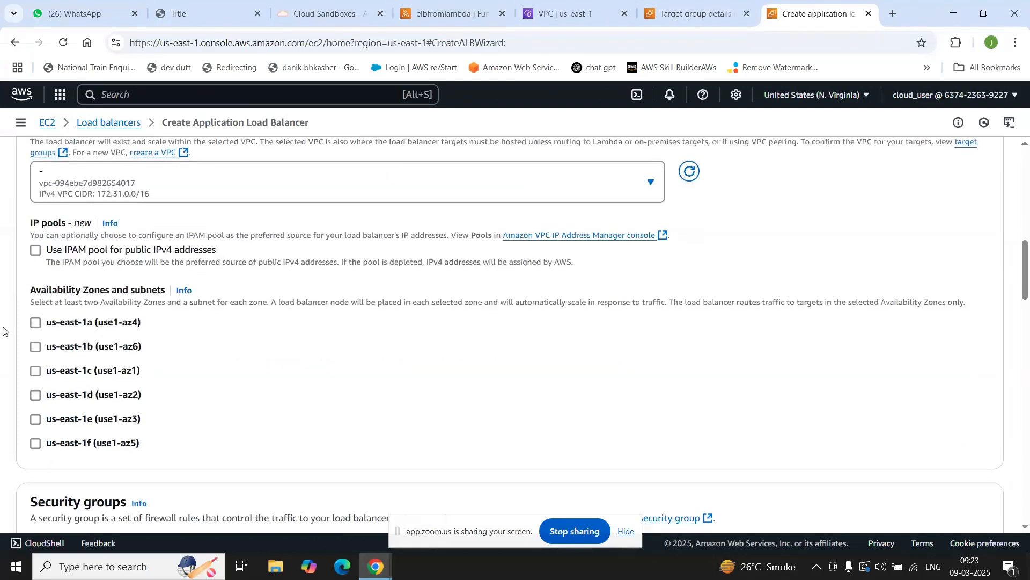
click(36, 324)
click(36, 410)
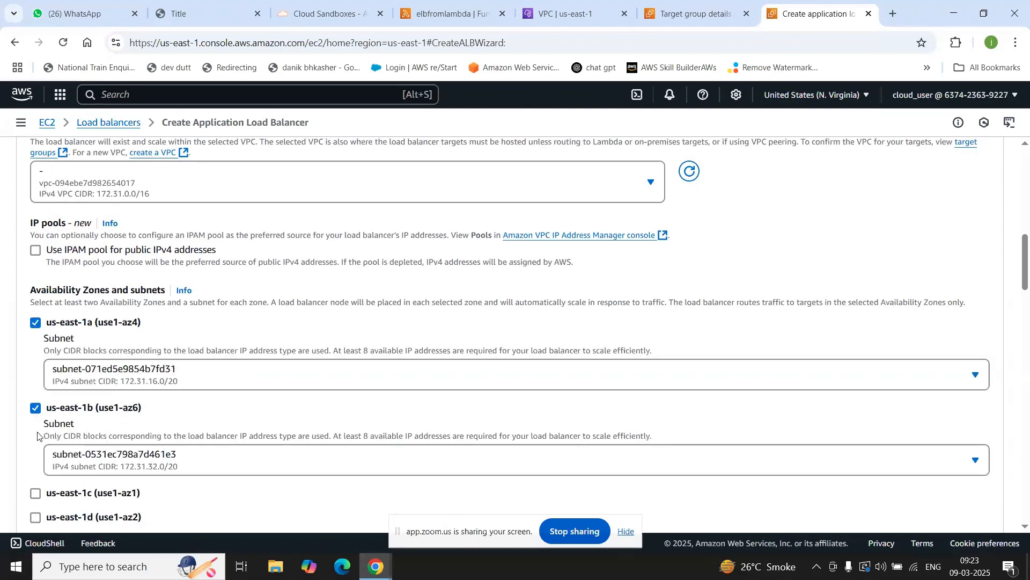
click(36, 492)
scroll(59, 483, down, 2)
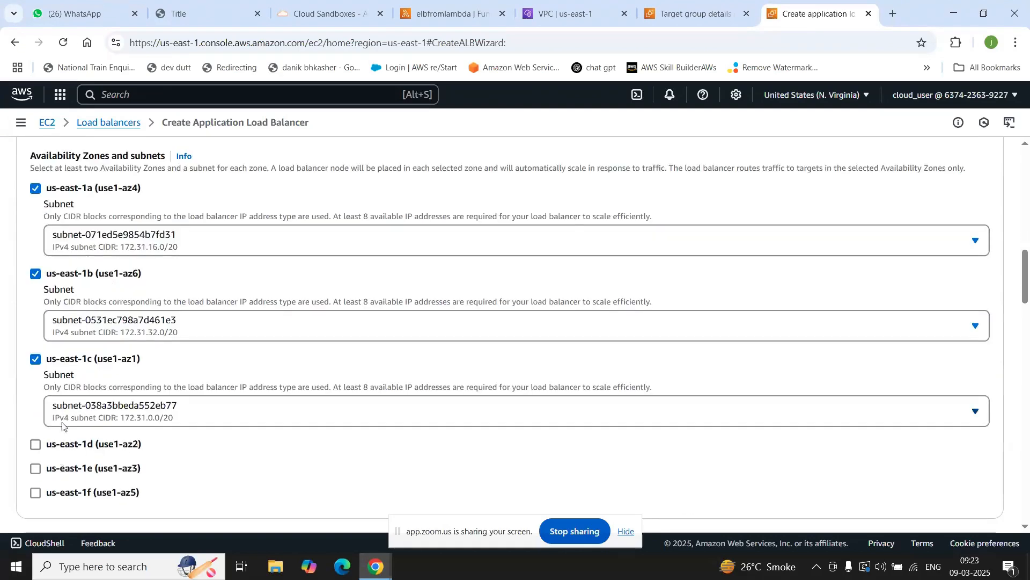
click(35, 449)
scroll(38, 408, down, 2)
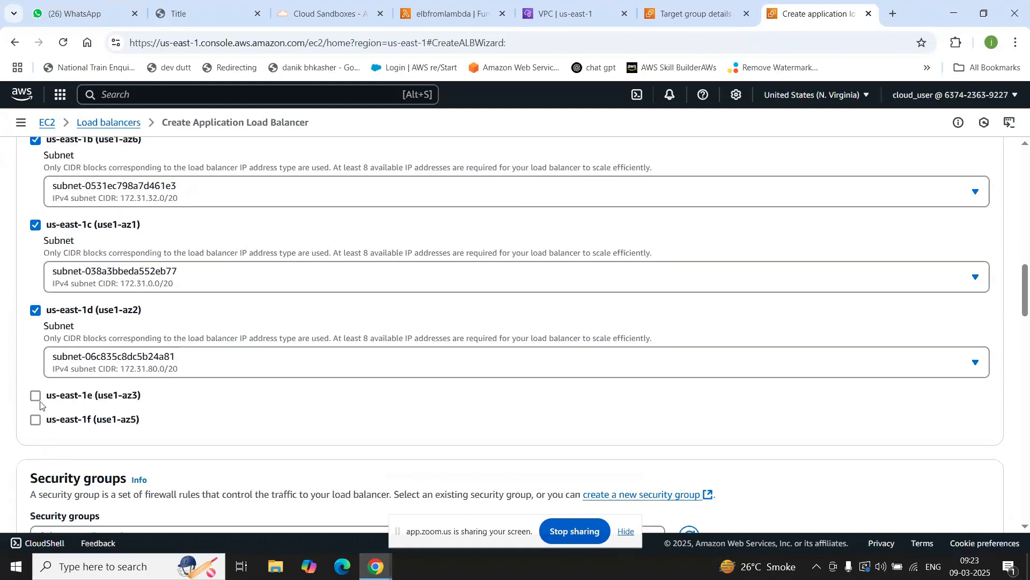
click(35, 396)
scroll(43, 376, down, 3)
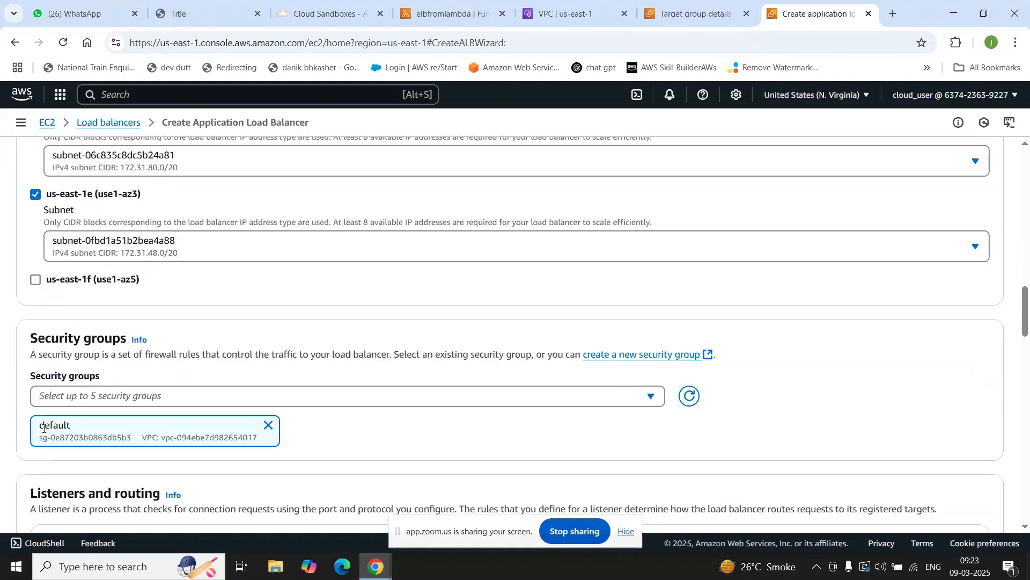
click(35, 280)
scroll(416, 373, down, 1)
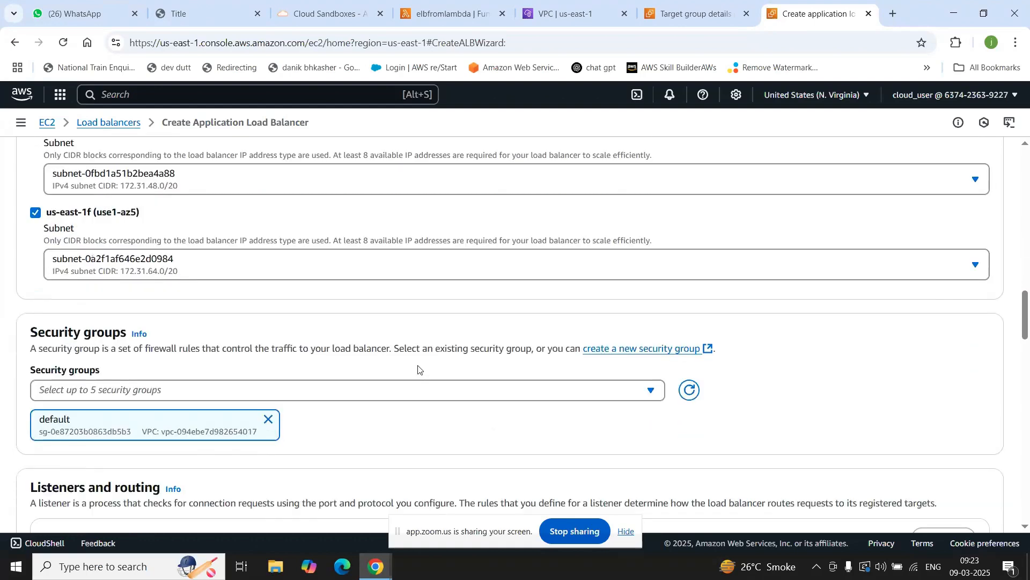
- Duplicate the load balancer form's browser tab and start creating a new security group in the copy
click(651, 393)
click(651, 392)
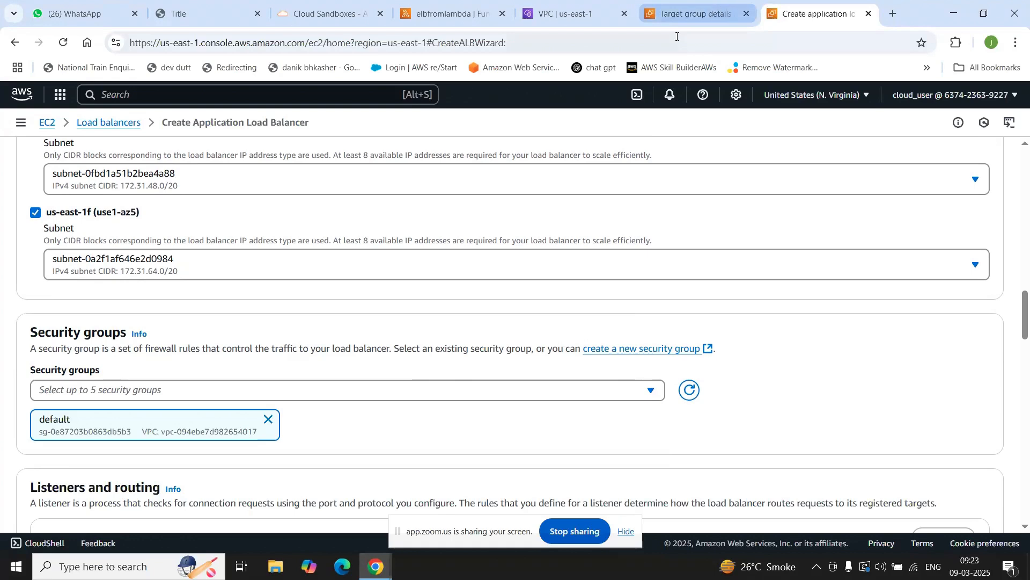
right_click(811, 19)
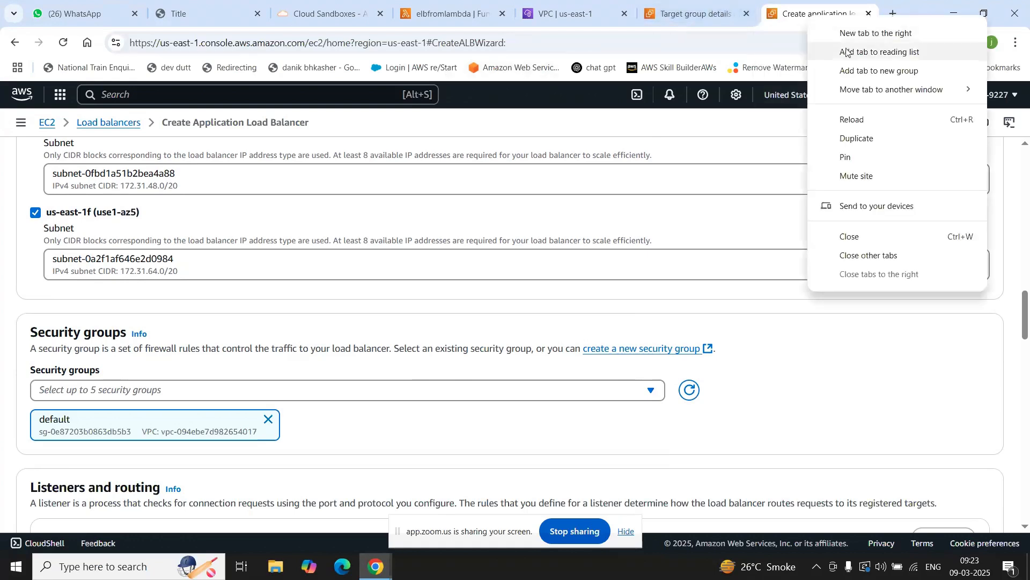
click(867, 139)
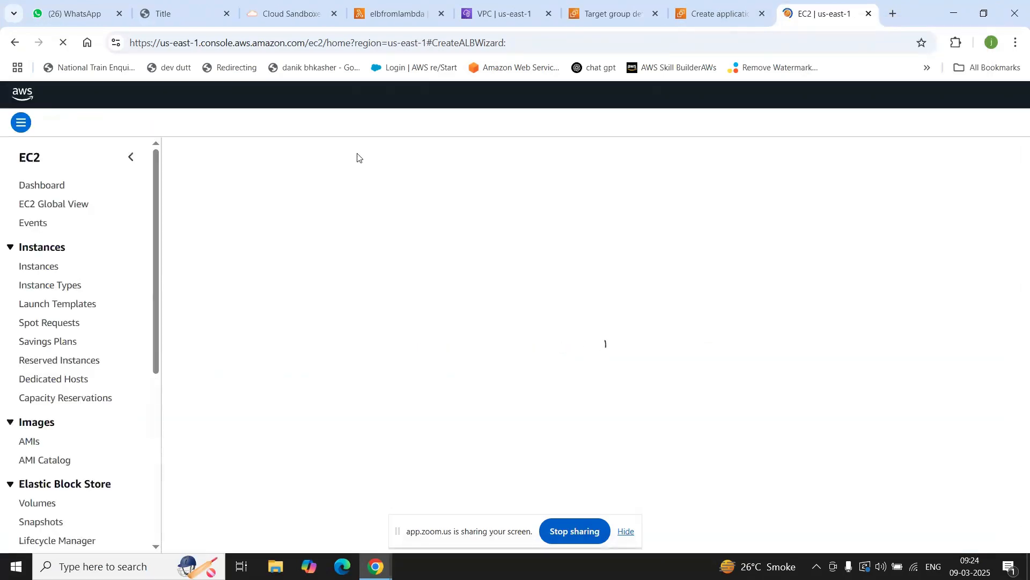
scroll(68, 432, down, 6)
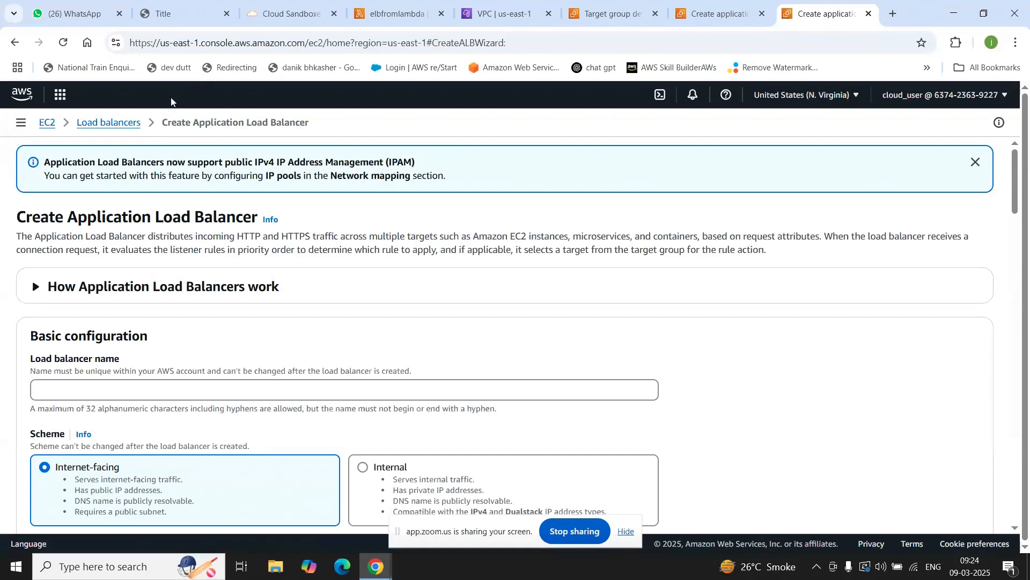
click(47, 123)
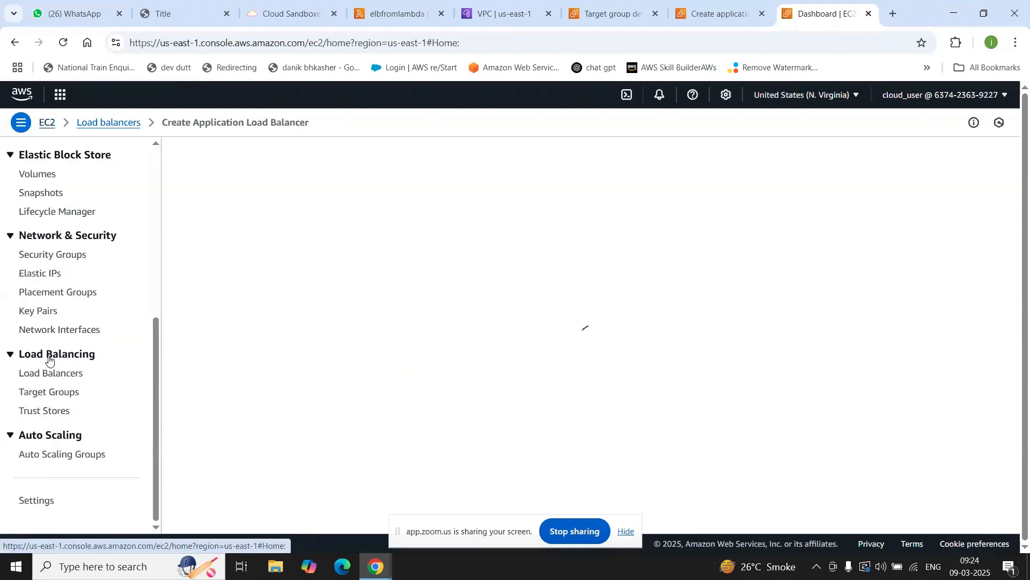
click(53, 255)
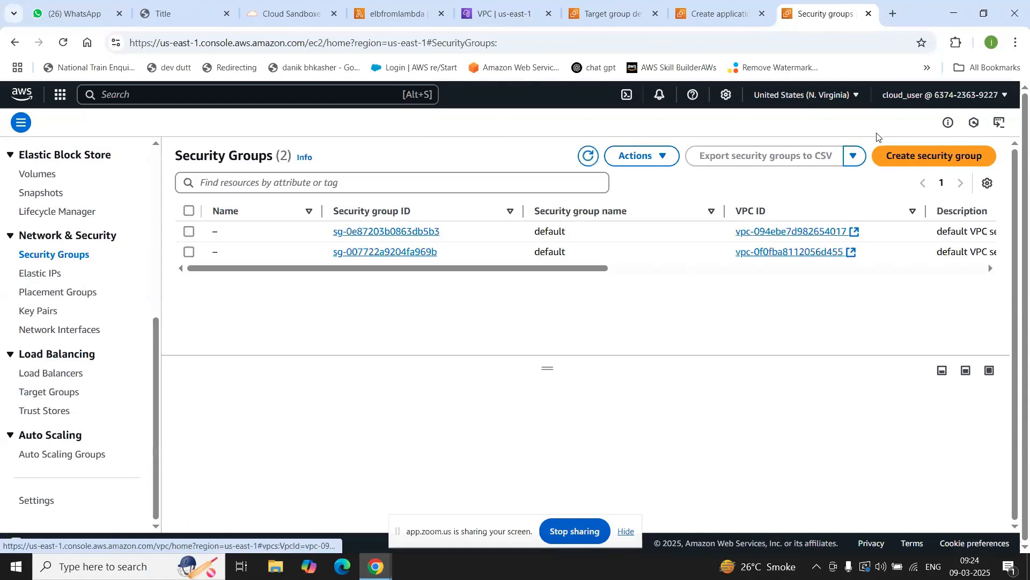
click(922, 155)
- Name the security group sec4lambda and use the same text as its description
scroll(265, 292, down, 5)
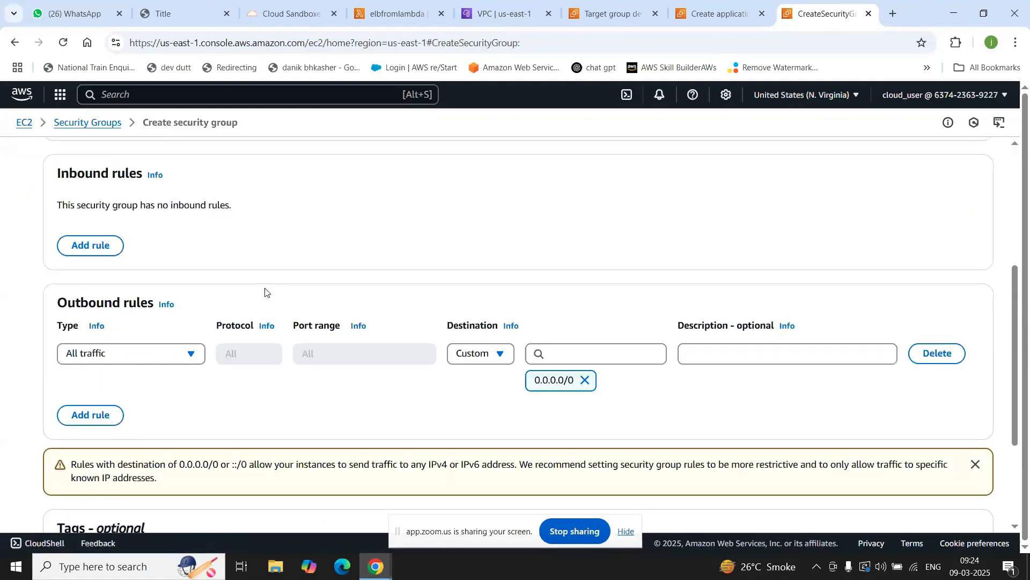
scroll(168, 310, up, 5)
click(140, 255)
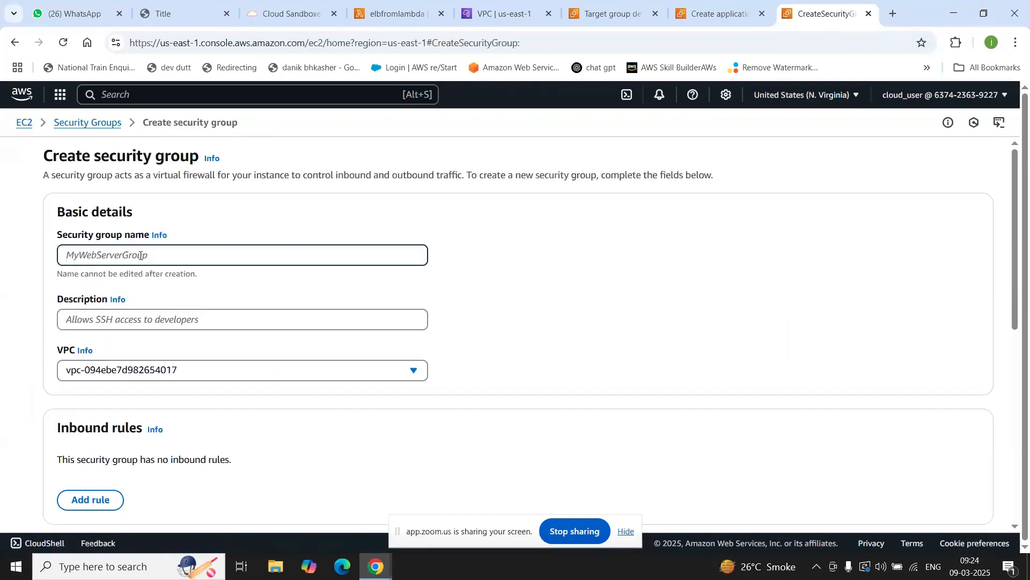
text(sec)
text(4lambda)
double_click(140, 255)
key(ctrl+c)
scroll(140, 255, right, 1)
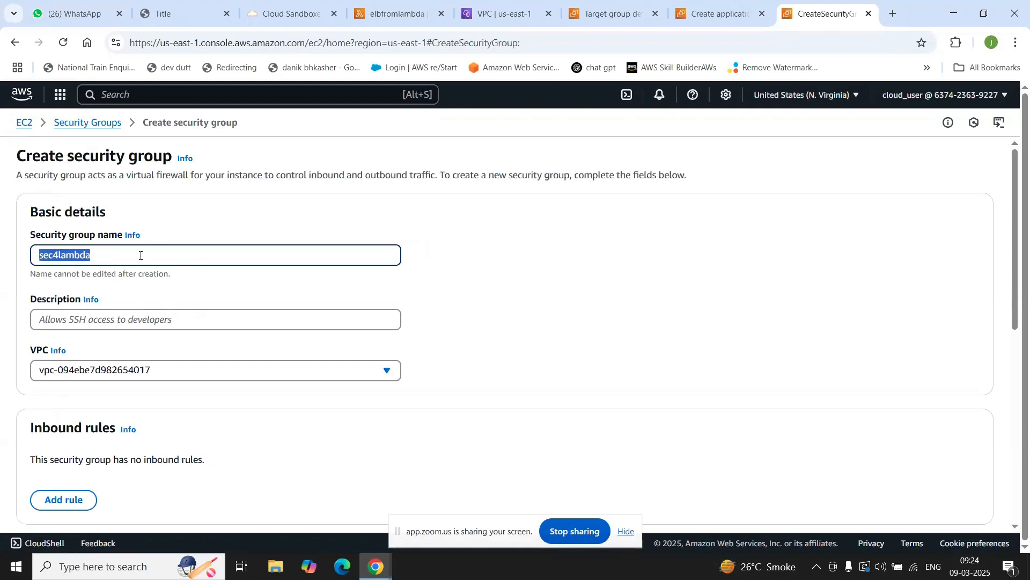
click(152, 325)
key(ctrl+v)
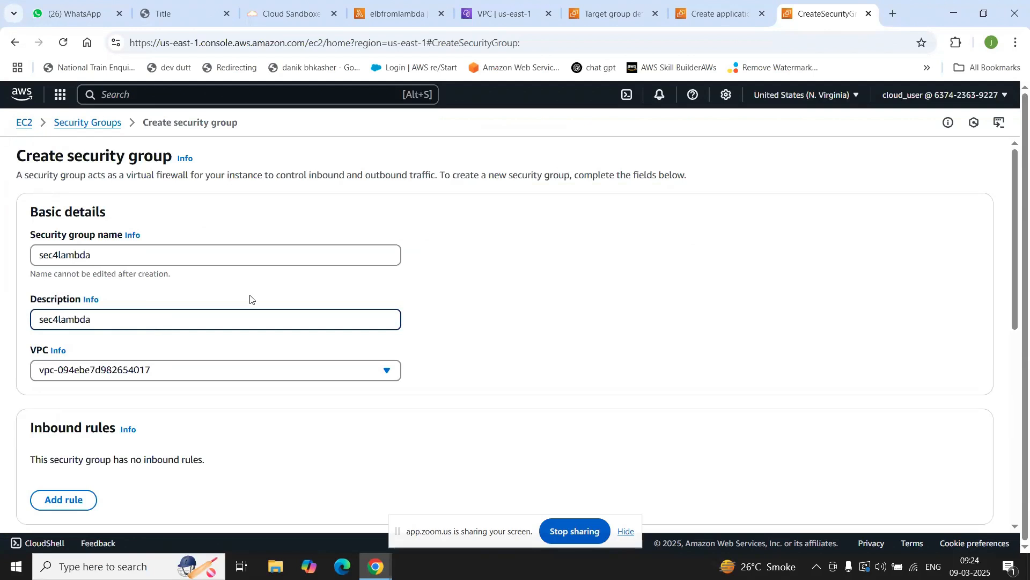
- Add an inbound HTTP rule with source Anywhere-IPv4 and create the security group
scroll(214, 288, down, 3)
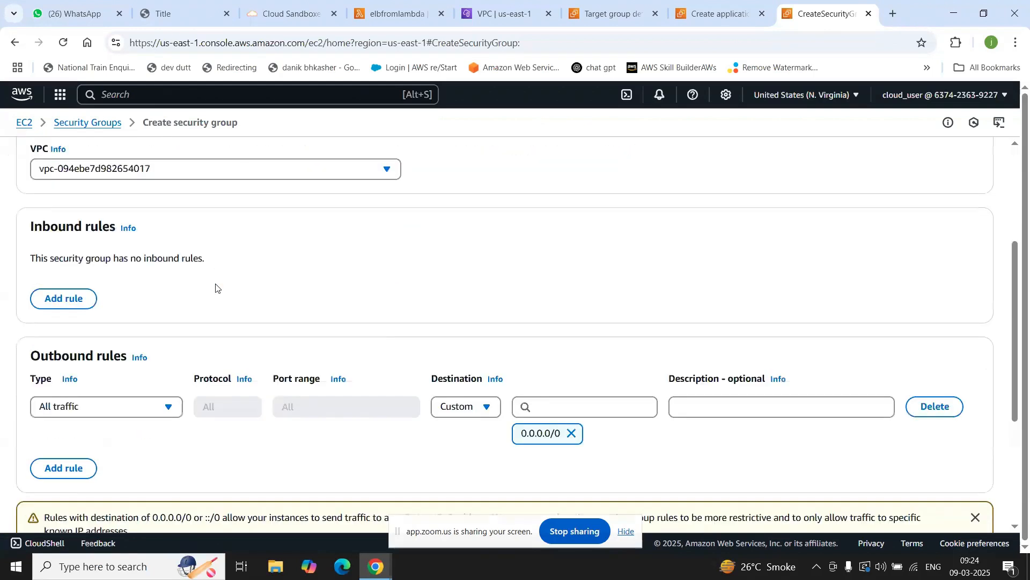
click(80, 303)
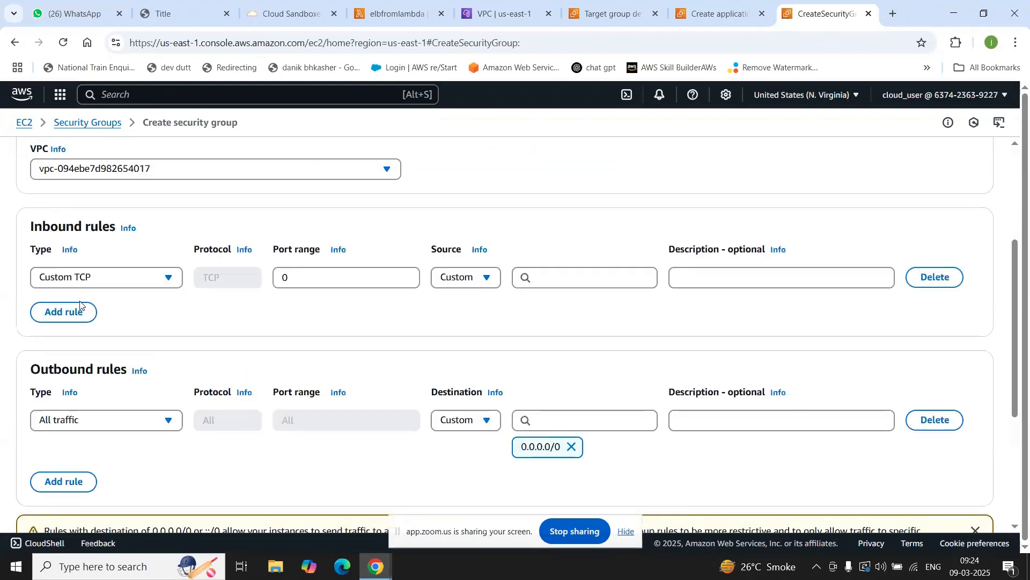
click(162, 281)
text(htt)
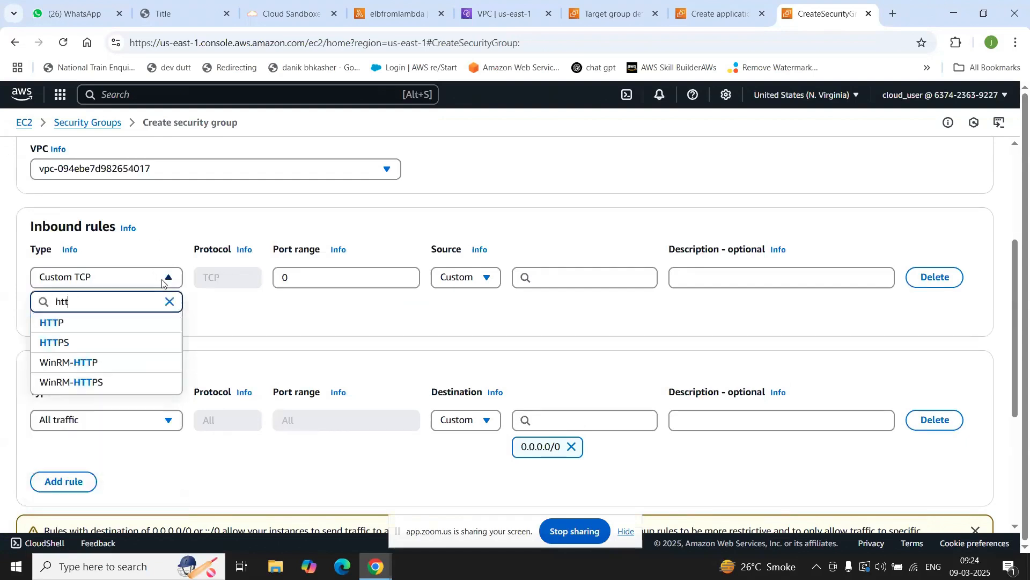
click(57, 322)
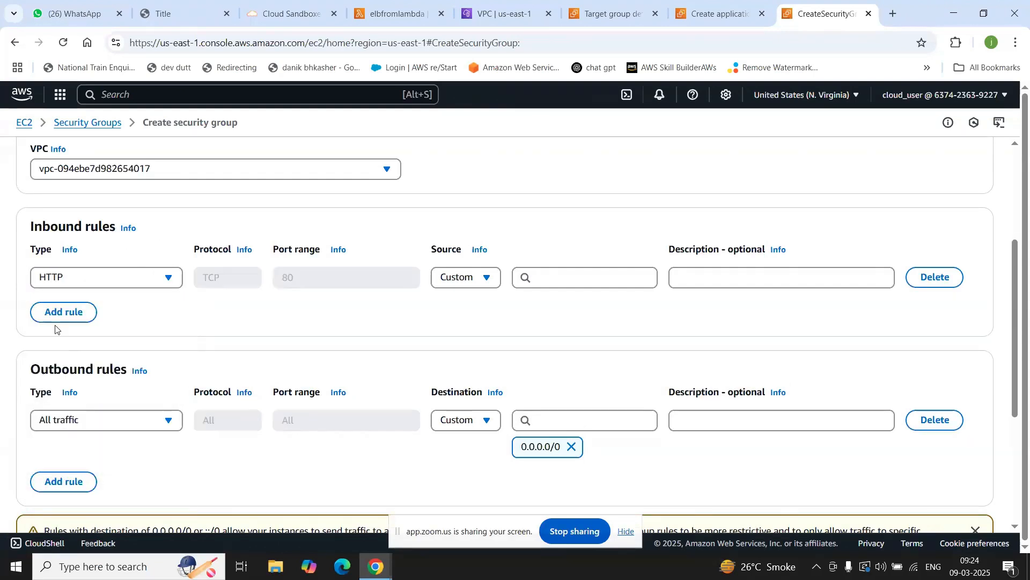
click(478, 277)
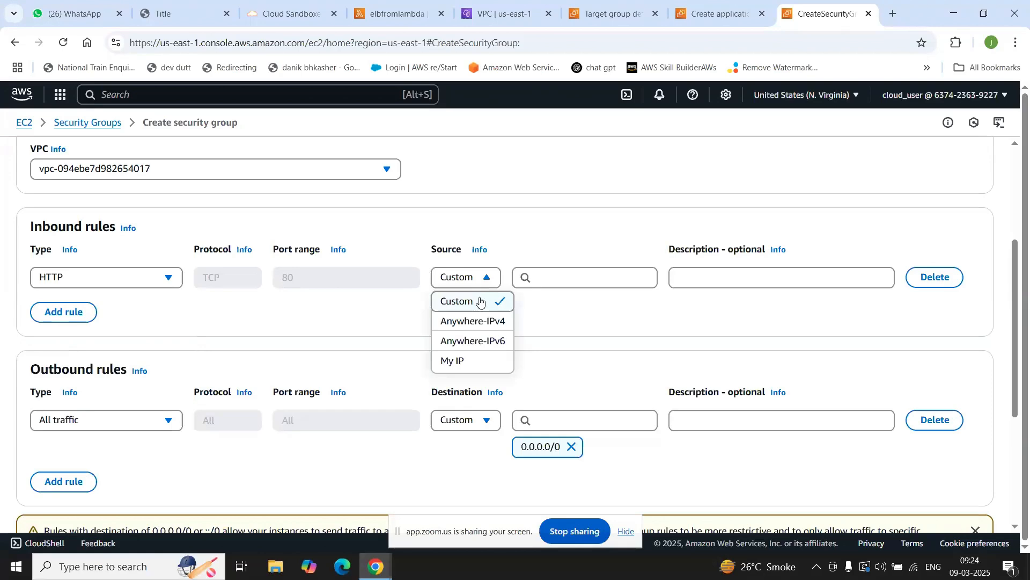
click(489, 323)
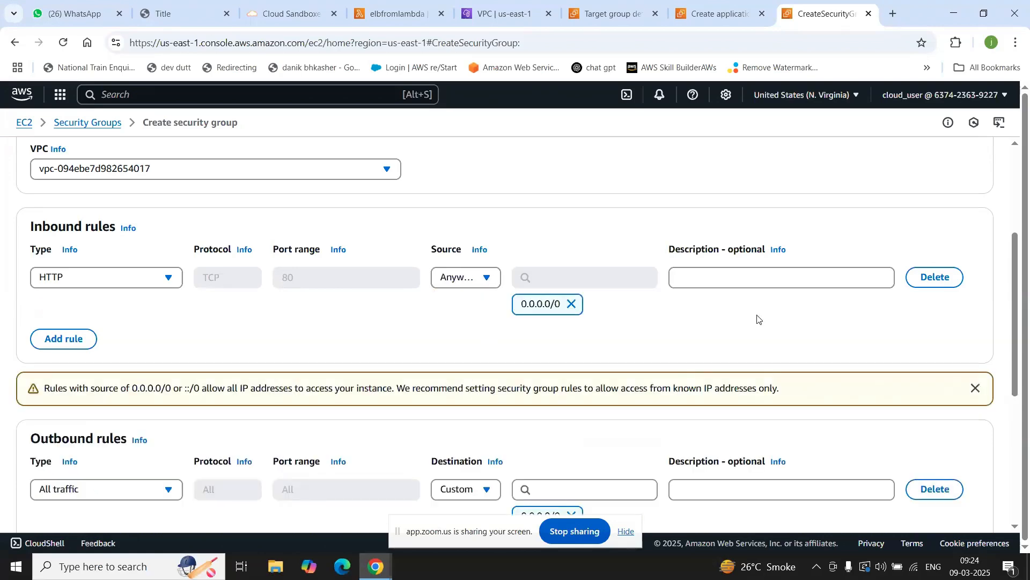
scroll(759, 319, down, 3)
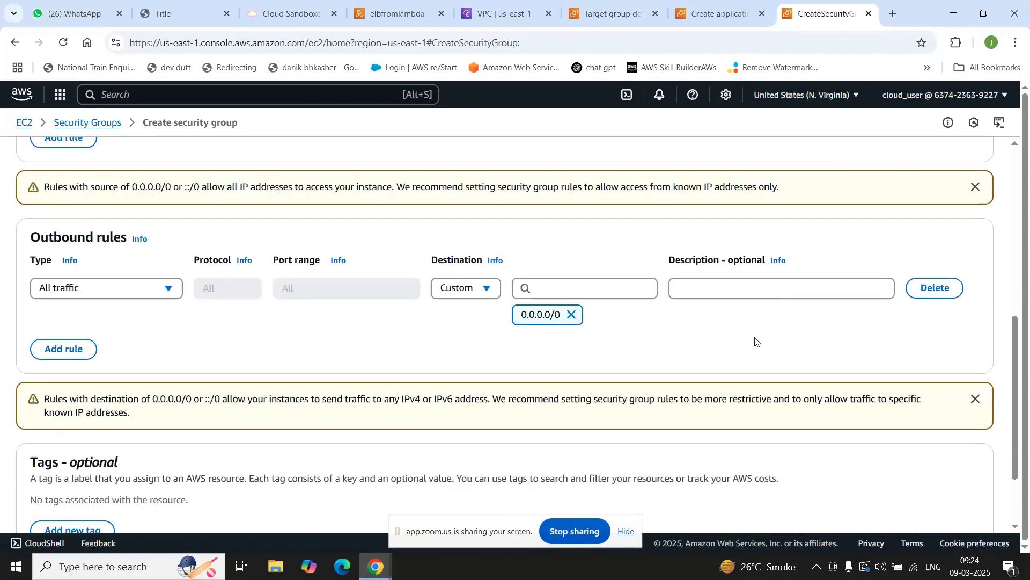
scroll(756, 342, down, 2)
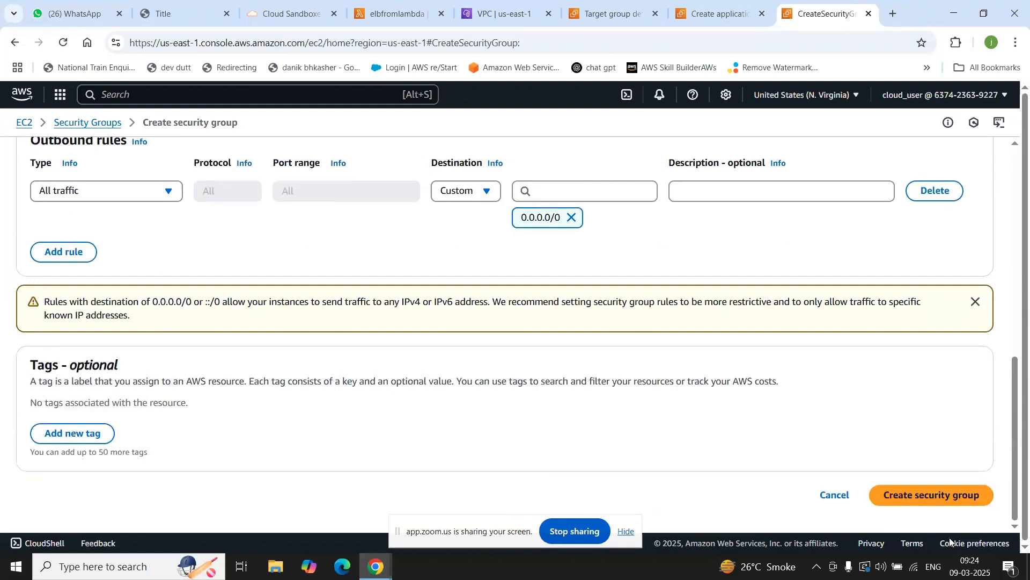
click(945, 504)
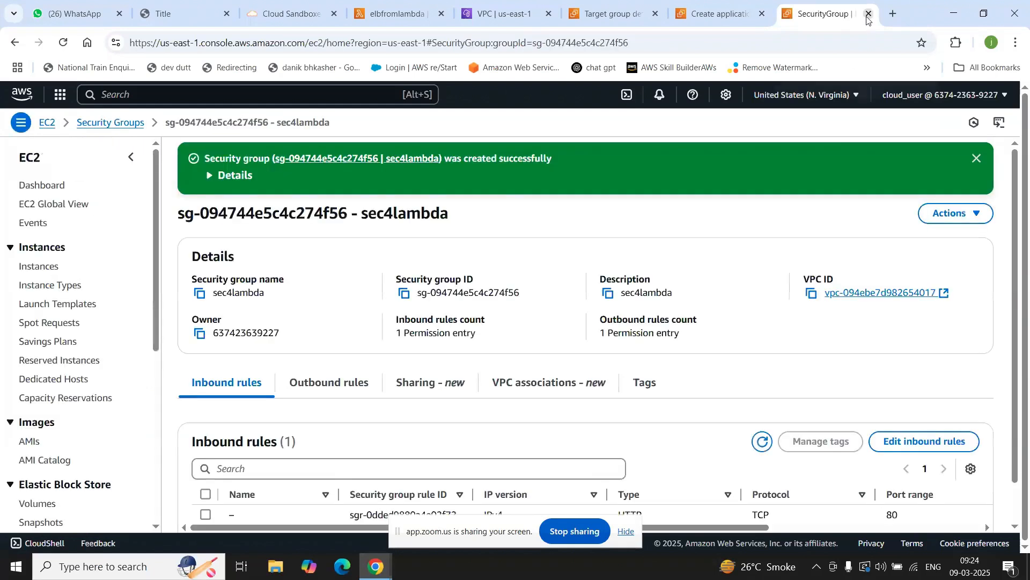
- Return to the load balancer form and replace the default security group with sec4lambda
click(732, 11)
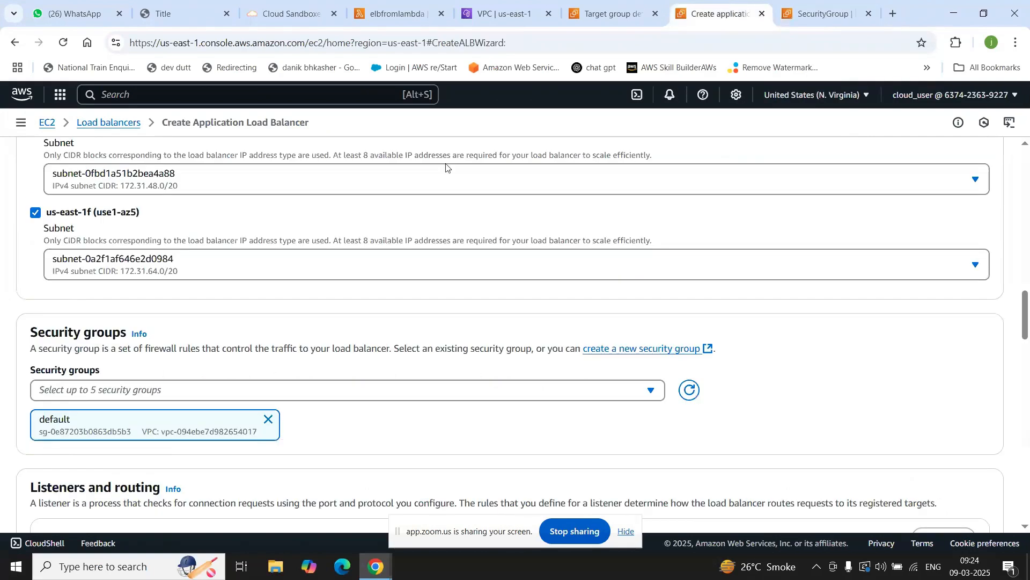
click(652, 391)
click(85, 437)
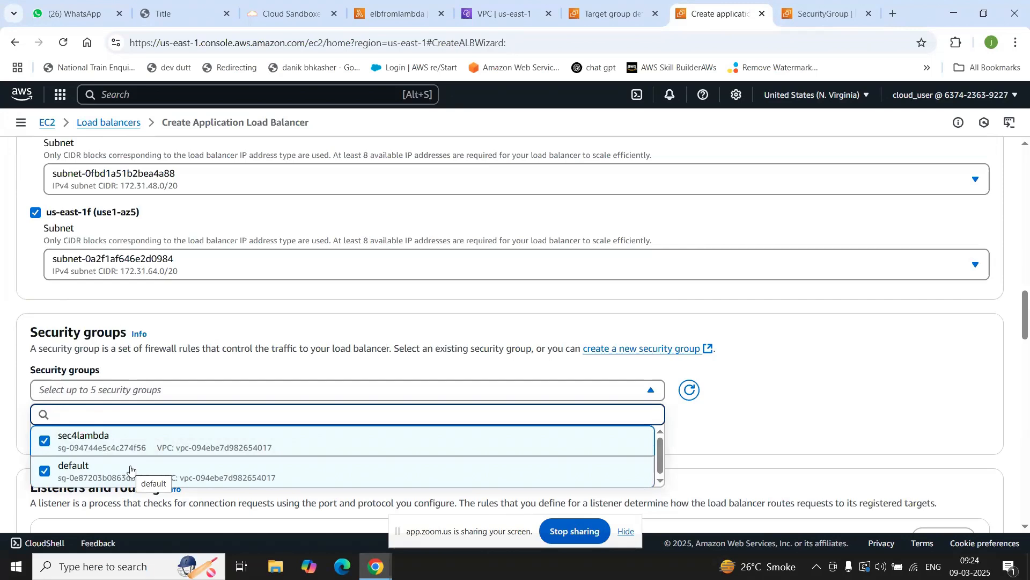
click(60, 477)
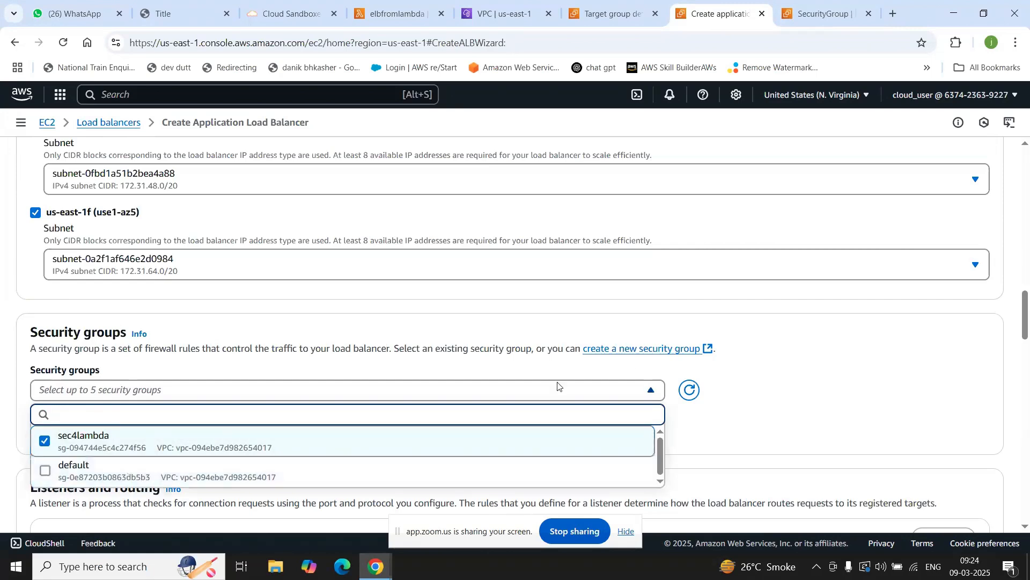
click(832, 370)
- Forward the HTTP:80 listener to mytargetgroup and create the load balancer
scroll(836, 379, down, 4)
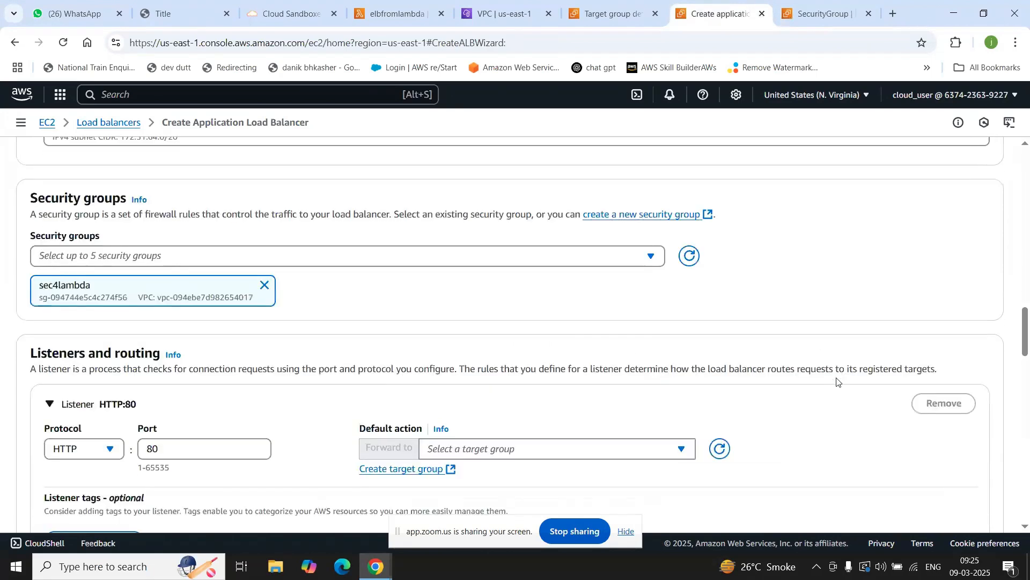
scroll(837, 382, down, 1)
click(668, 316)
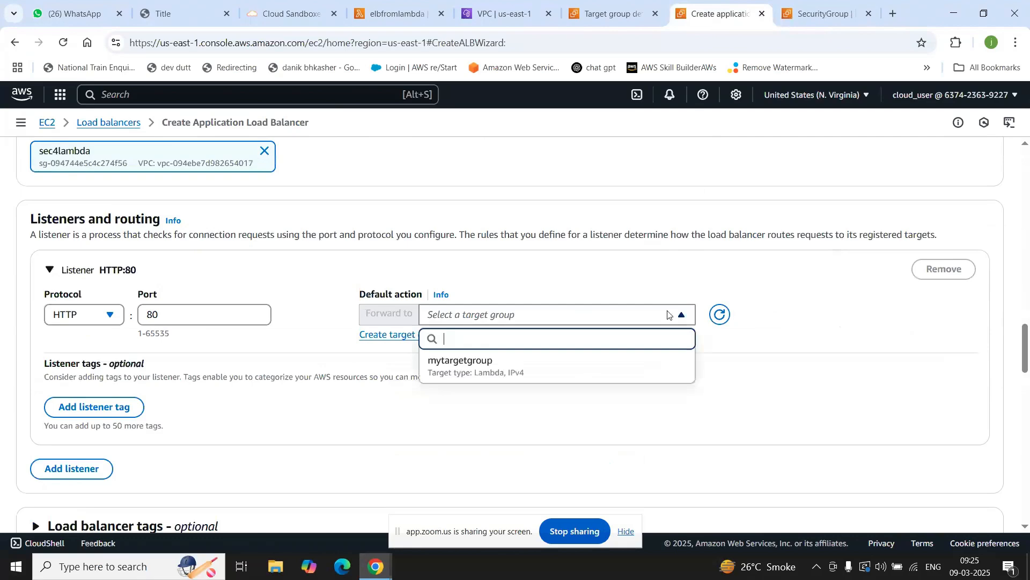
click(501, 370)
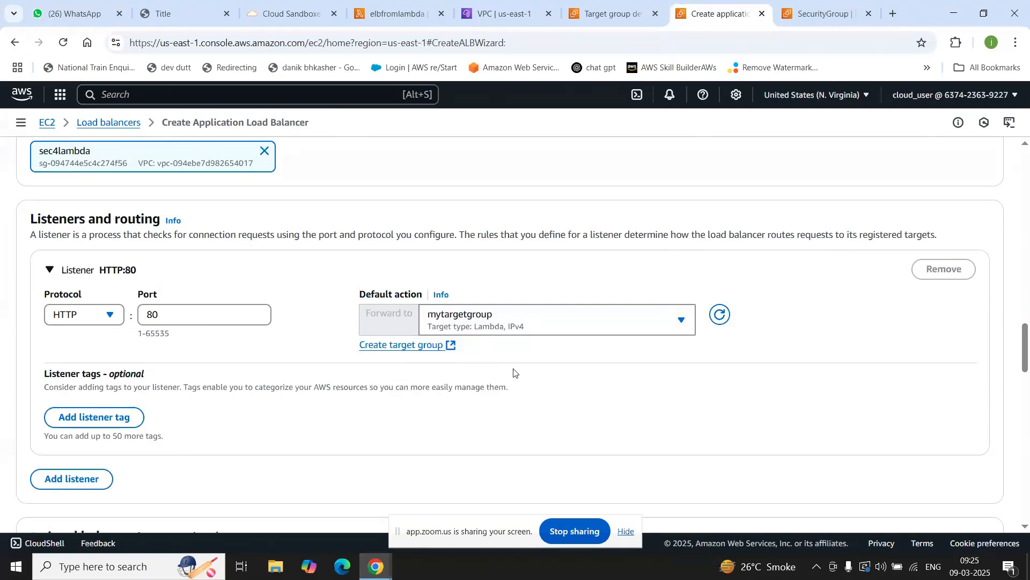
scroll(514, 371, down, 10)
scroll(515, 373, down, 15)
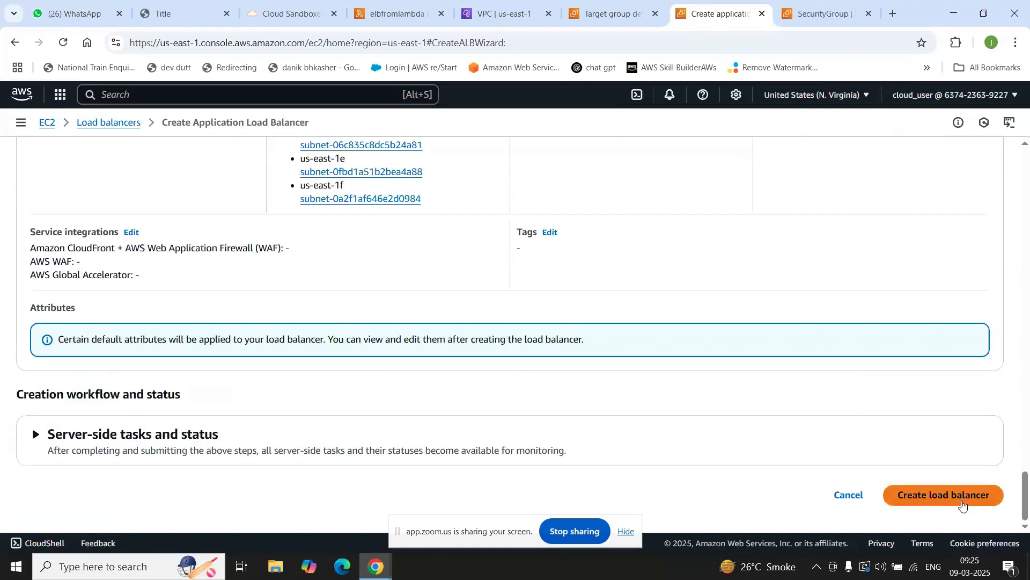
click(963, 505)
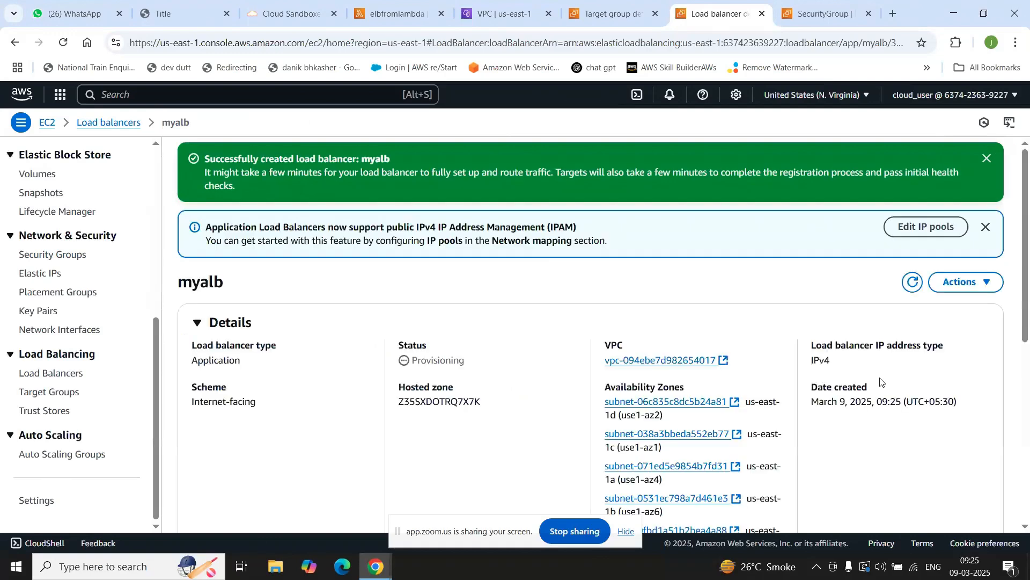
- Dismiss the creation notice and examine myalb's details, DNS name and listener rules, refreshing its status several times
click(987, 158)
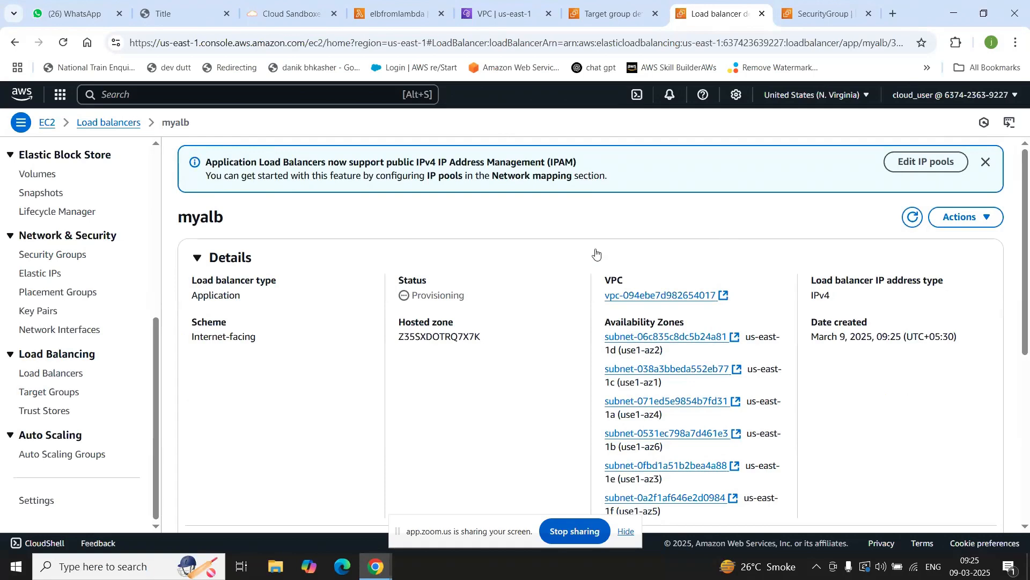
scroll(441, 292, down, 4)
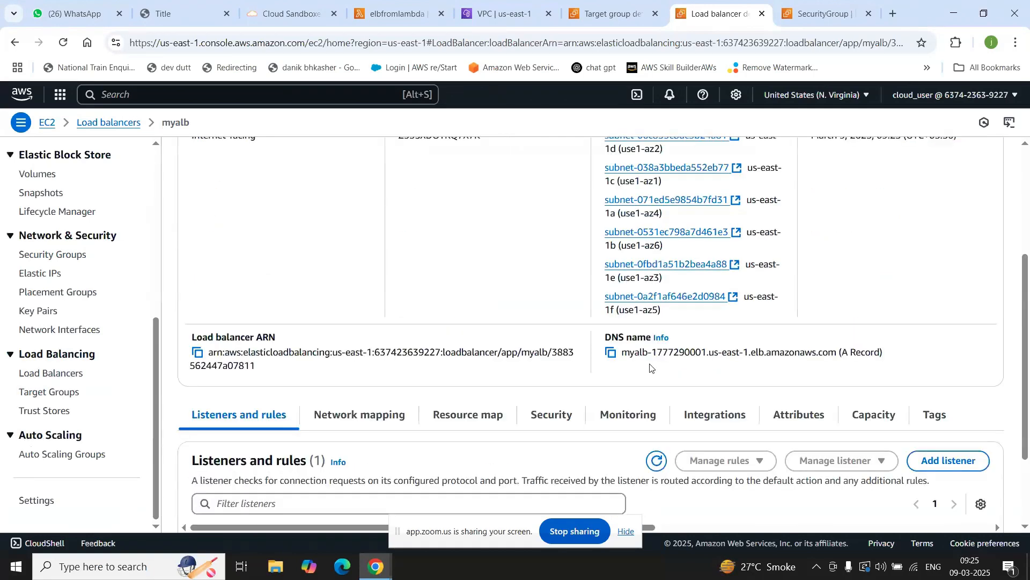
scroll(633, 365, up, 3)
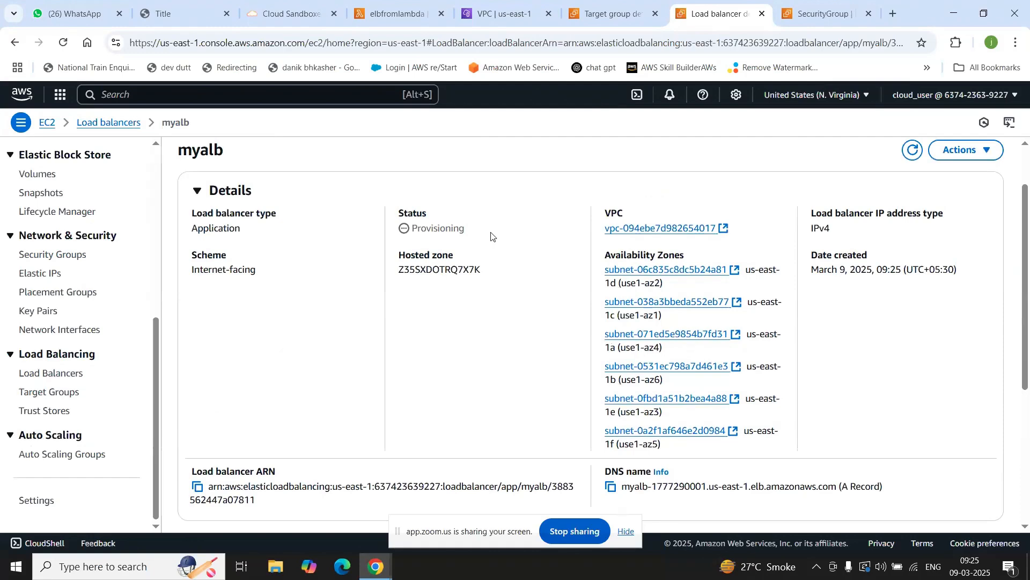
click(912, 152)
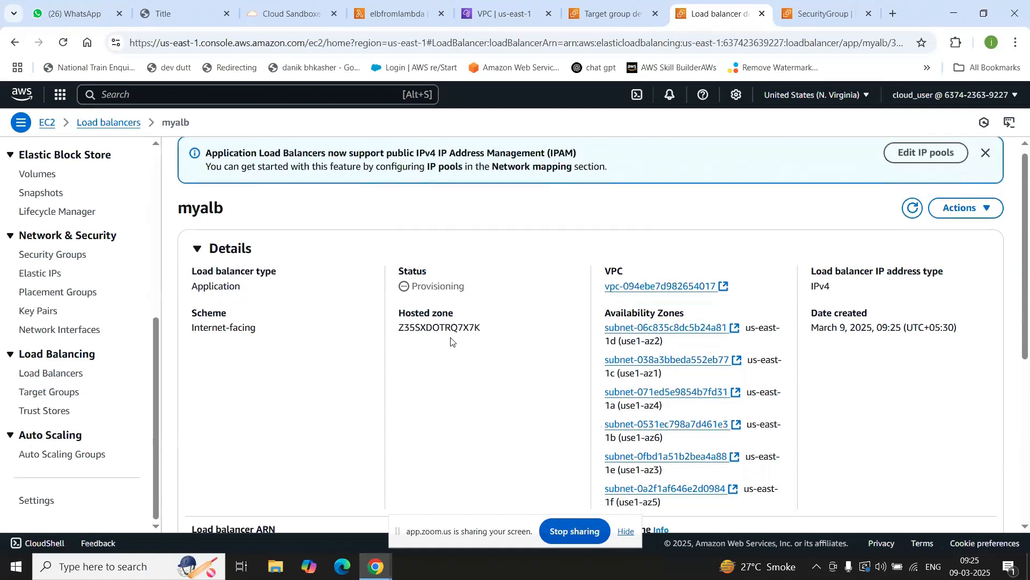
scroll(451, 341, down, 3)
scroll(451, 341, down, 1)
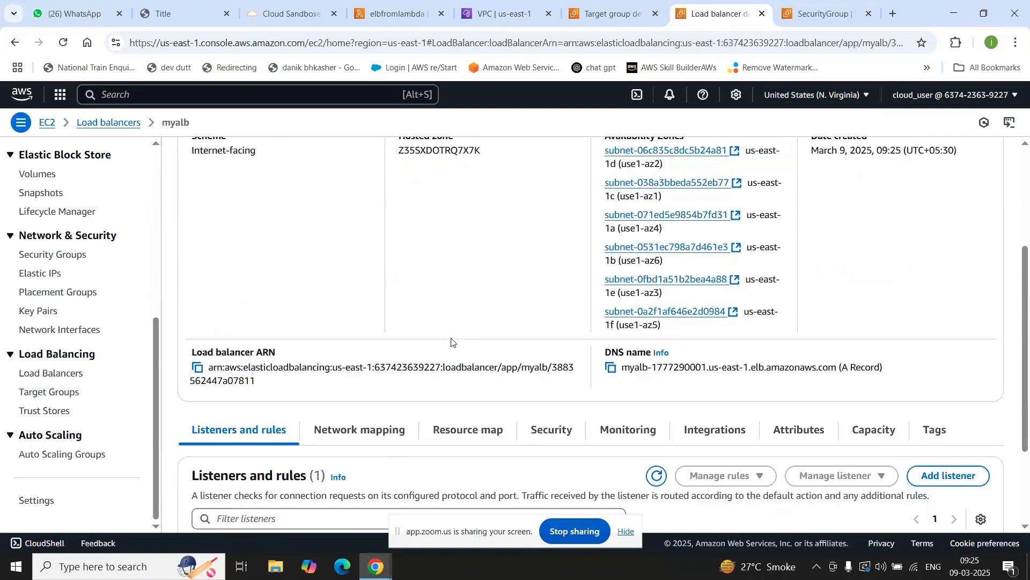
scroll(452, 337, up, 4)
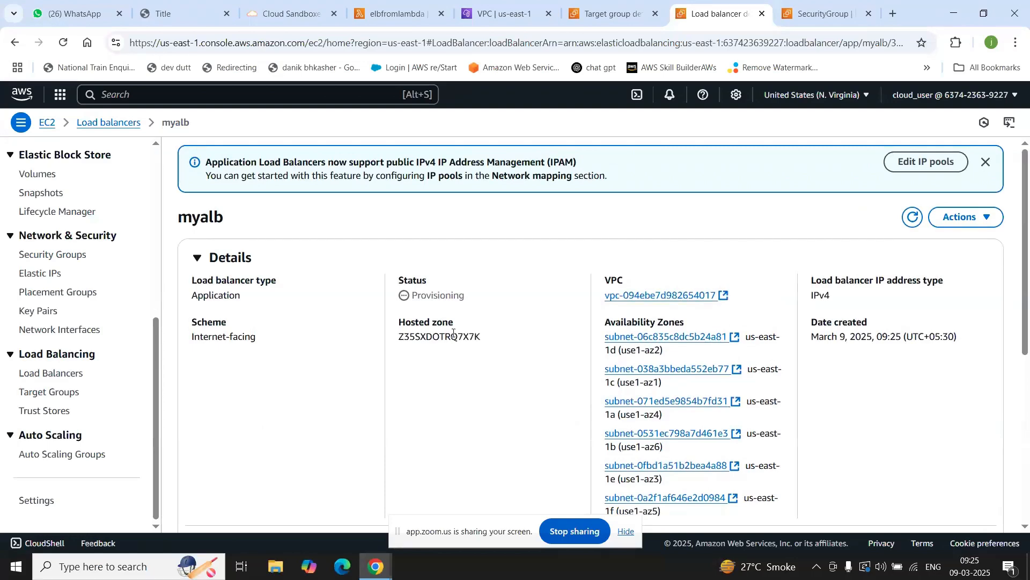
scroll(453, 333, down, 6)
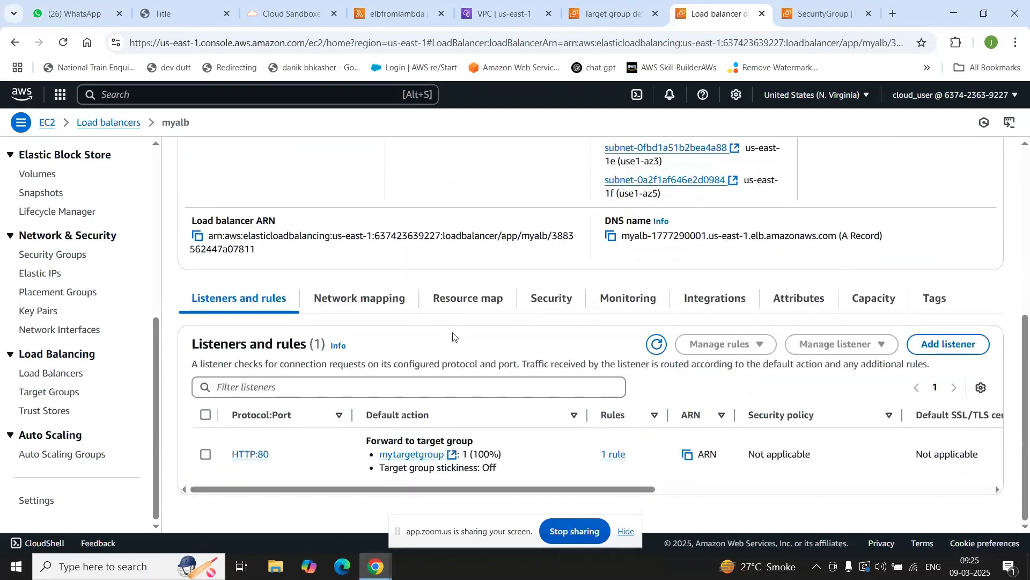
scroll(452, 336, up, 5)
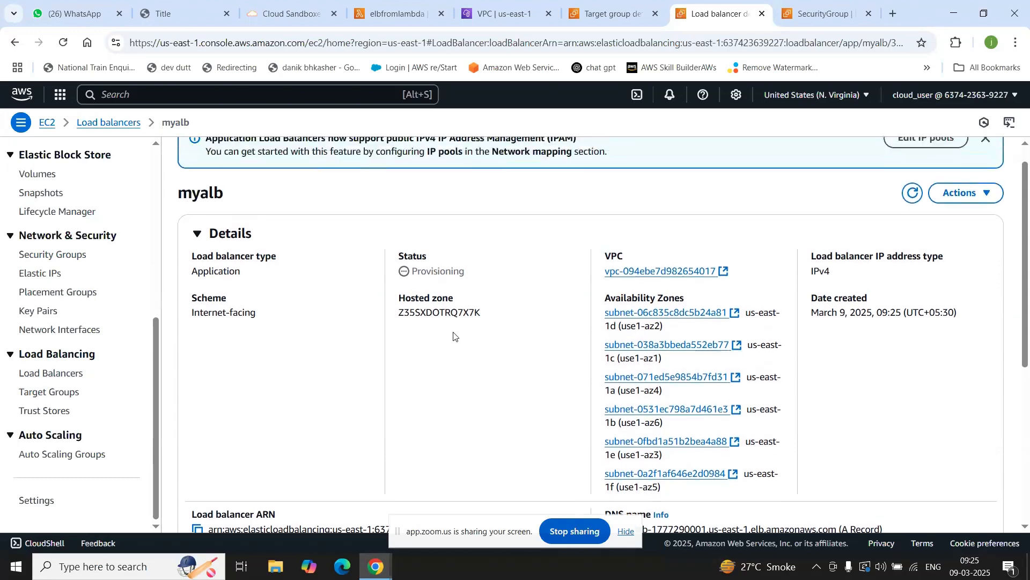
scroll(558, 267, down, 2)
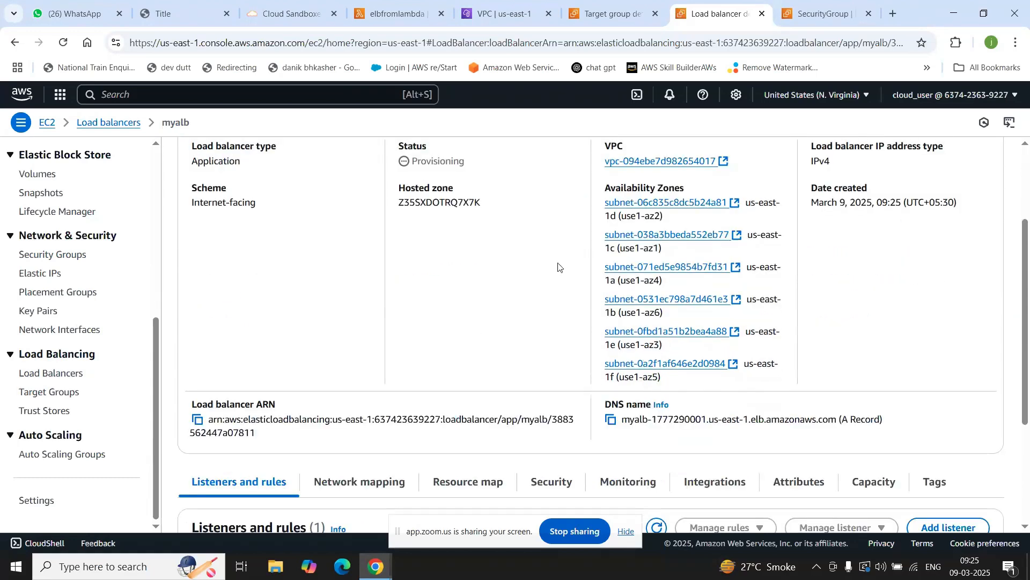
scroll(558, 267, up, 3)
click(910, 216)
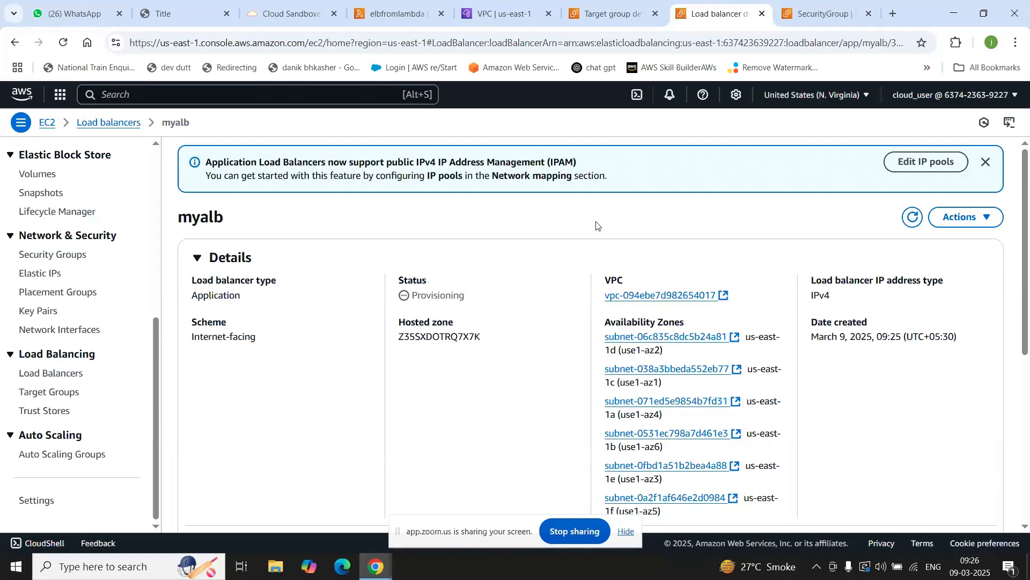
click(914, 218)
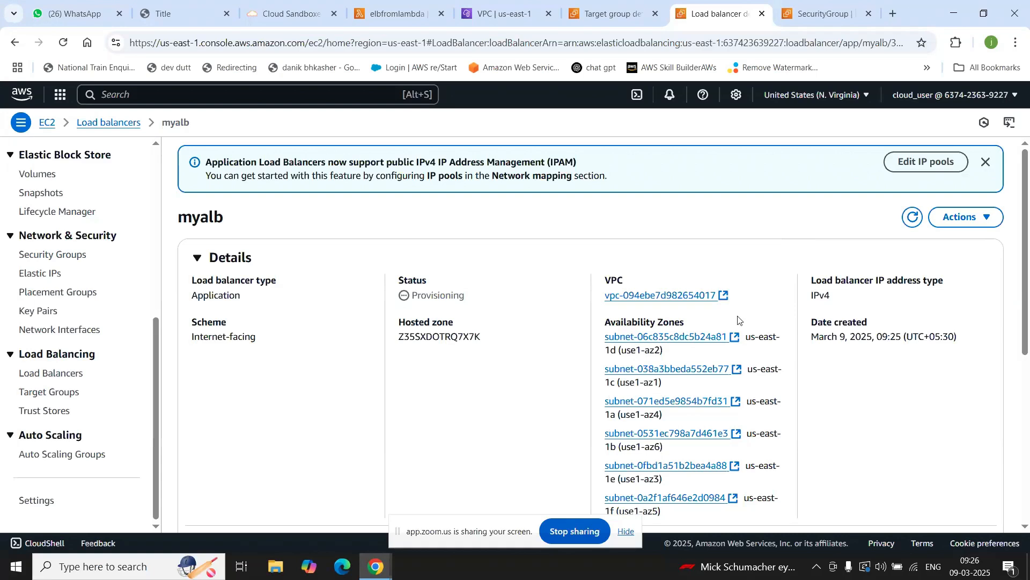
scroll(575, 401, down, 3)
scroll(575, 401, up, 3)
- Open the load balancers list and refresh it repeatedly to check the state of myalb
click(62, 373)
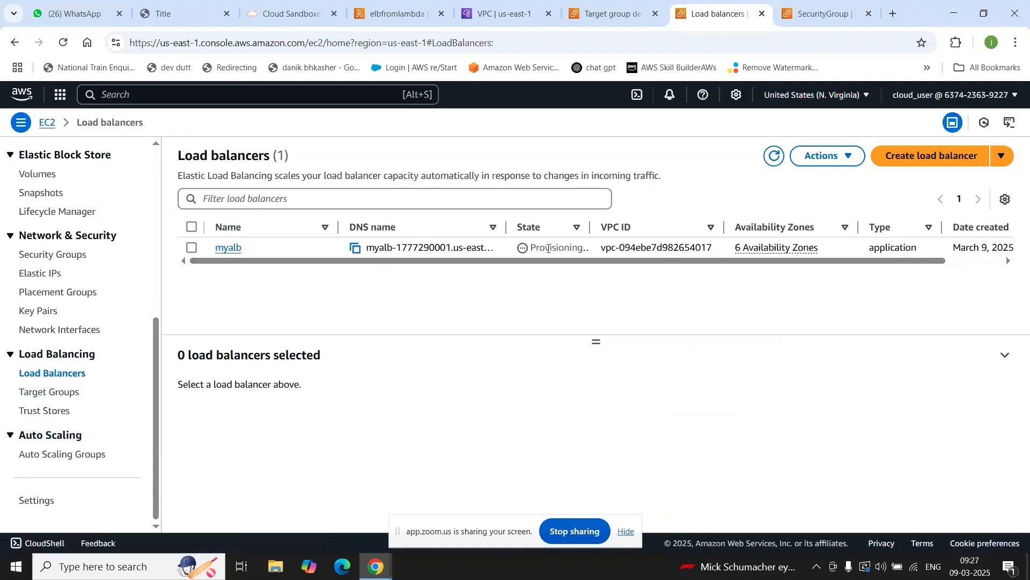
click(773, 160)
click(773, 161)
click(772, 164)
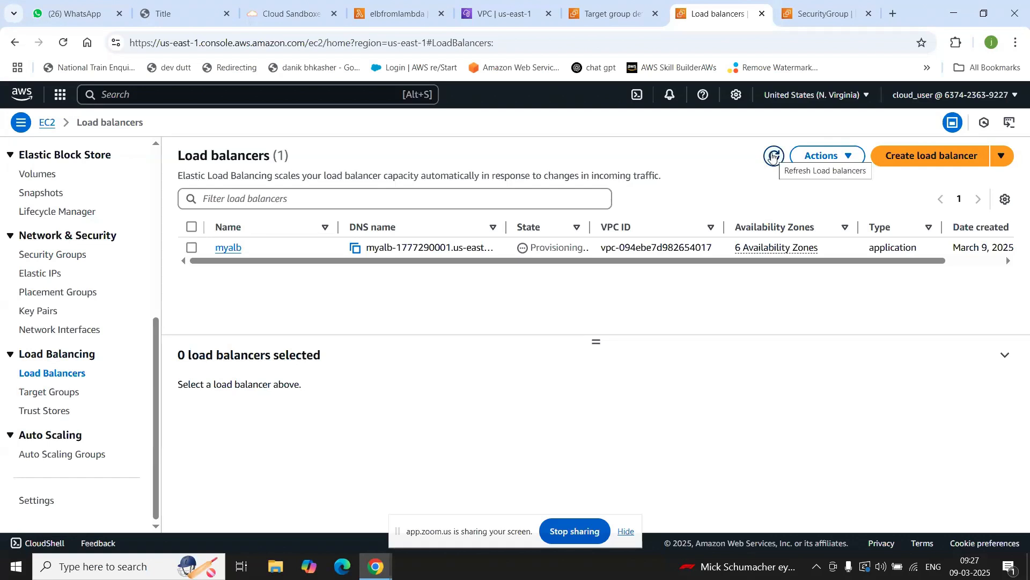
click(773, 158)
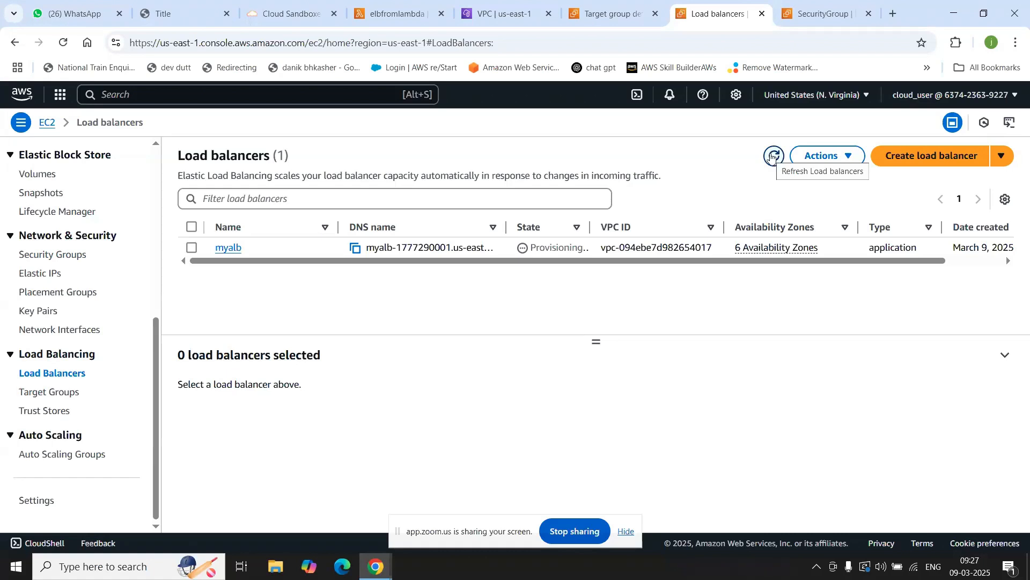
click(771, 157)
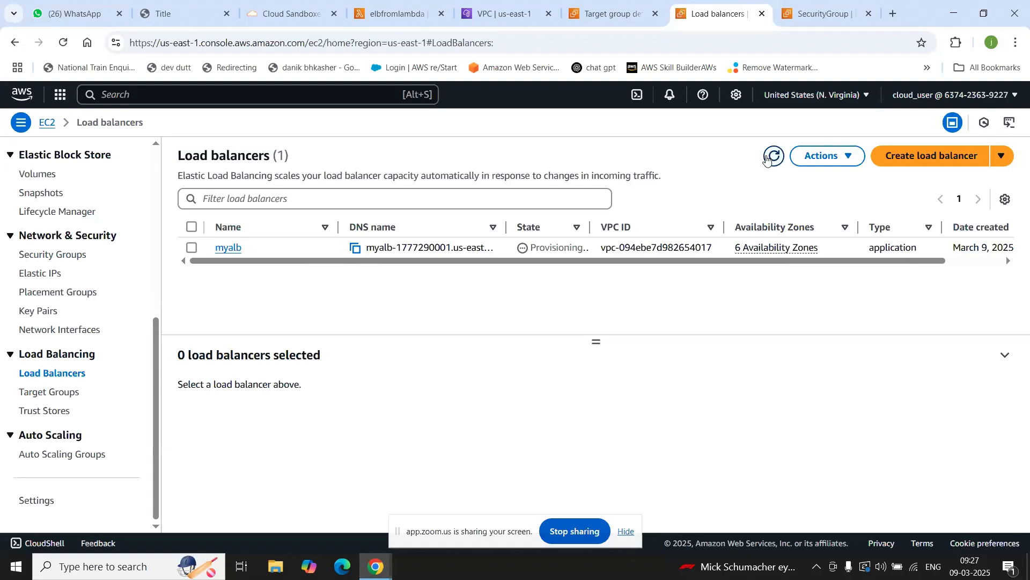
click(768, 158)
click(769, 159)
click(770, 161)
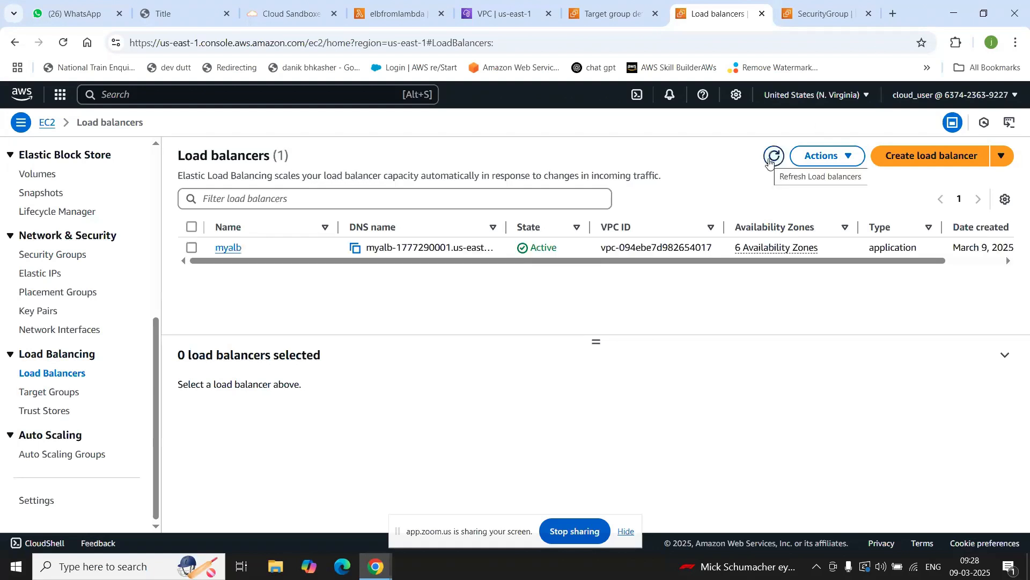
- Copy the DNS name of myalb and open it in a new browser tab to check the HTML response
click(355, 248)
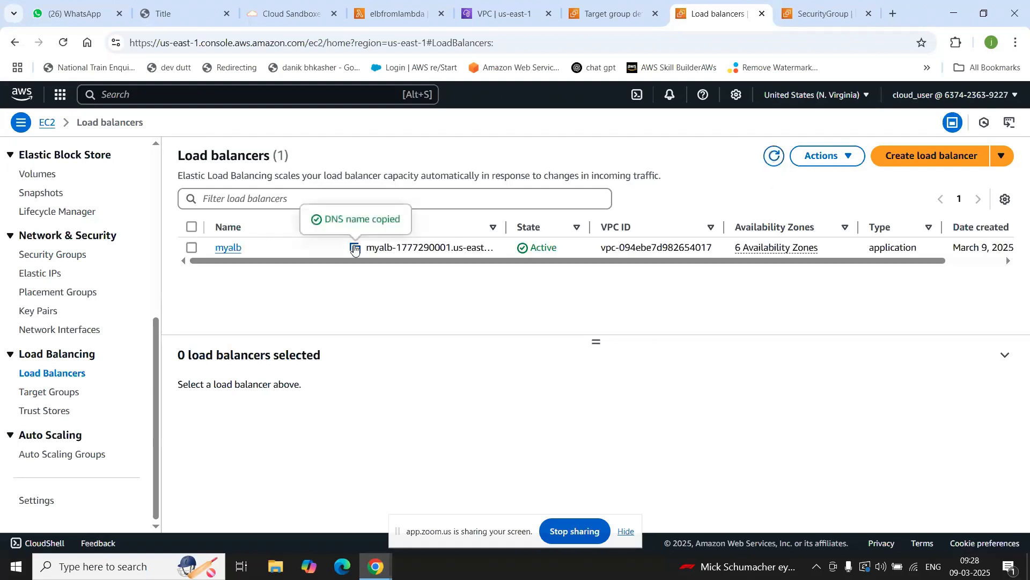
click(896, 18)
key(ctrl+v)
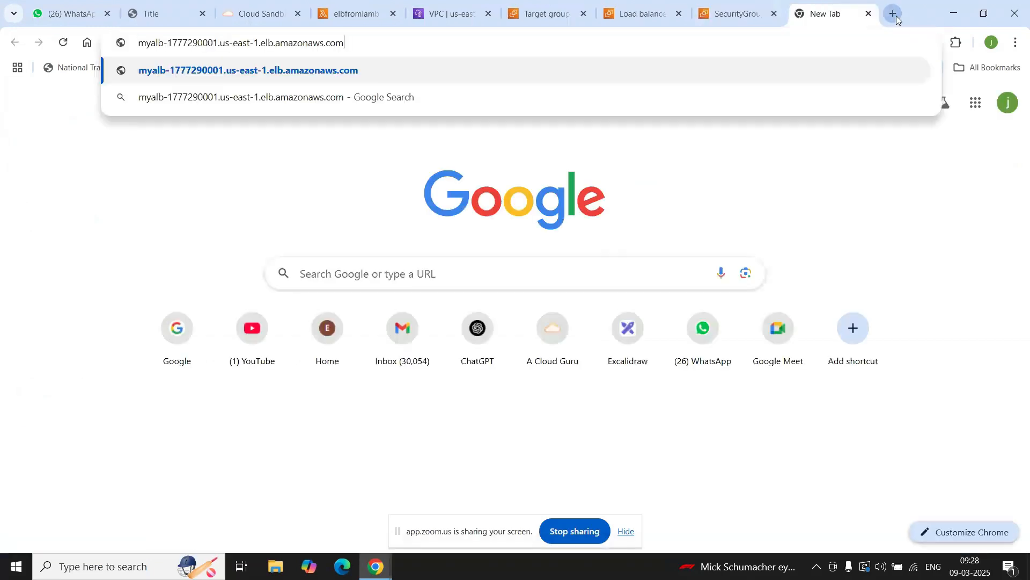
key(Return)
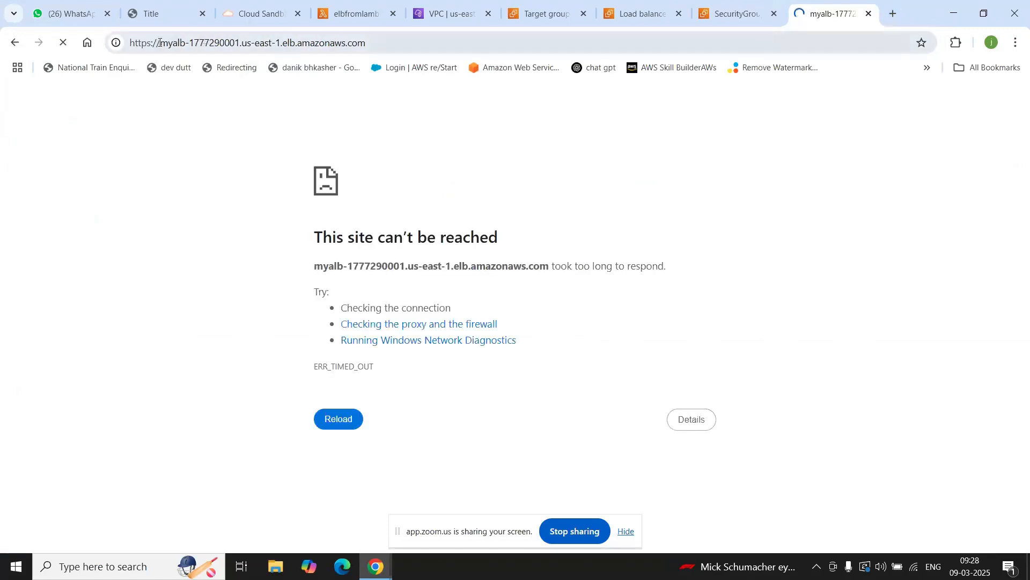
drag(152, 144, 336, 163)
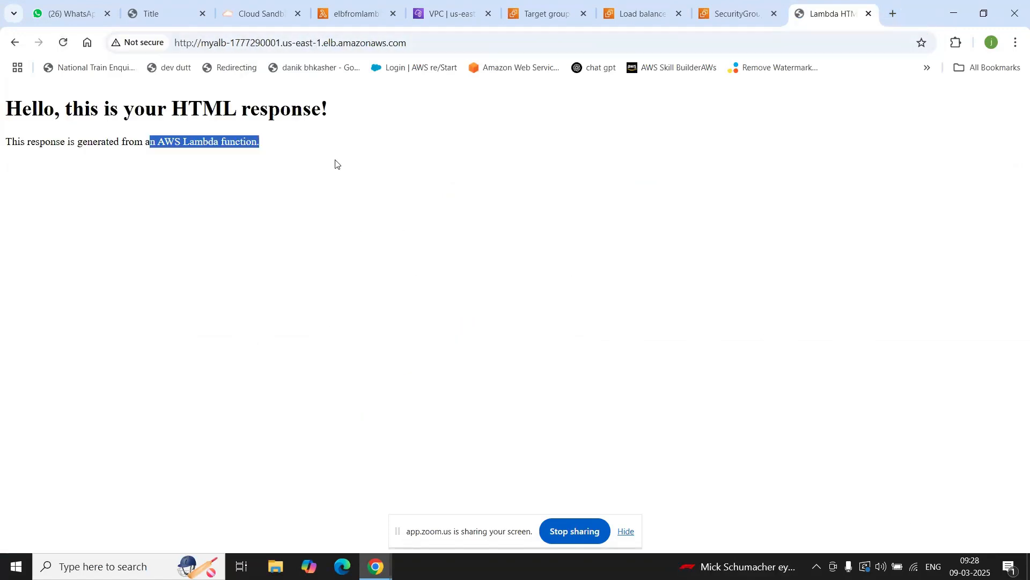
- In the elbfromlambda code, replace "Lambda function" in the HTML paragraph with "world" and deploy the change
click(361, 4)
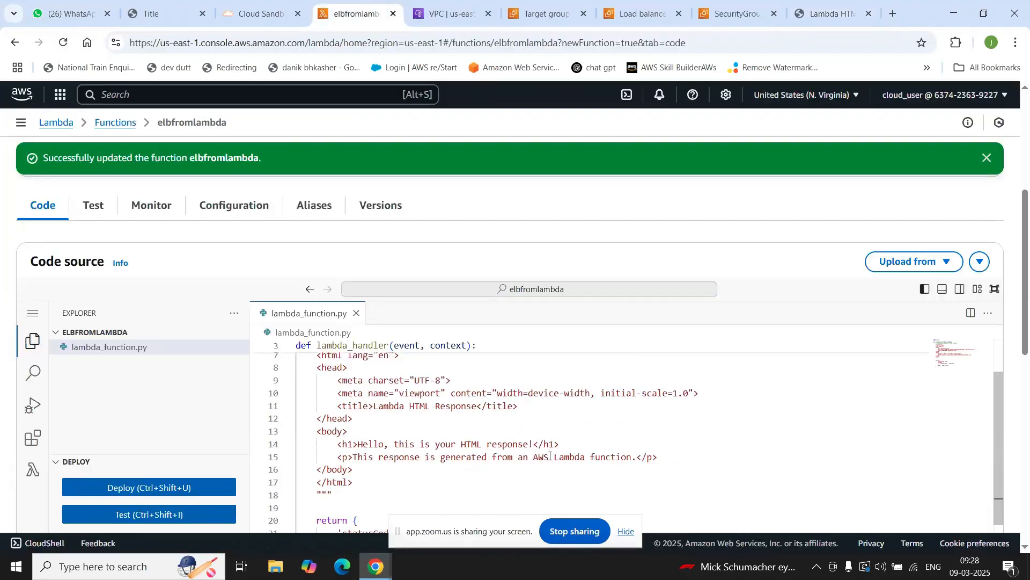
drag(554, 457, 631, 458)
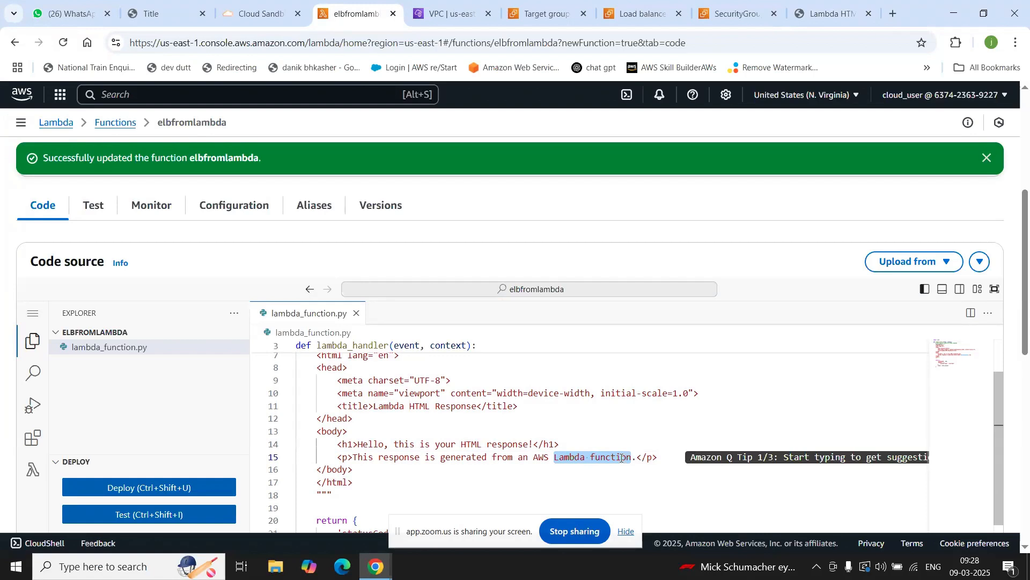
text(world)
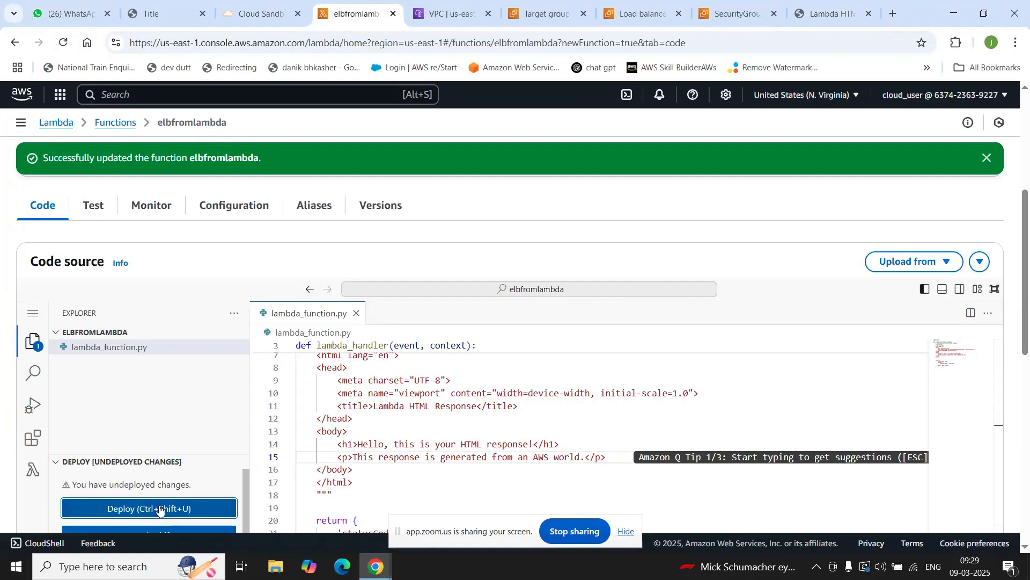
click(159, 509)
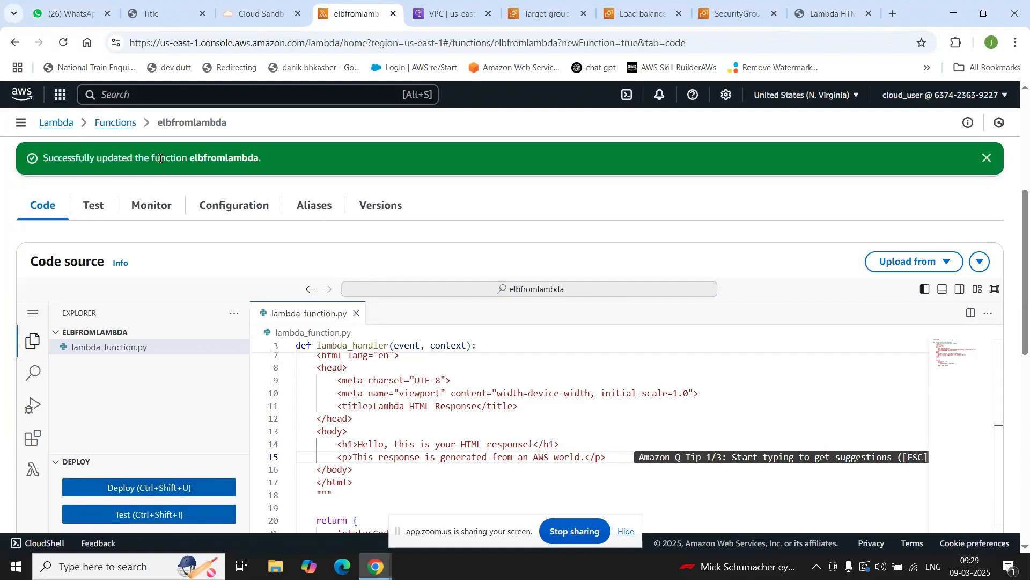
- Return to the page served by the load balancer and reload it to check the paragraph text
click(818, 15)
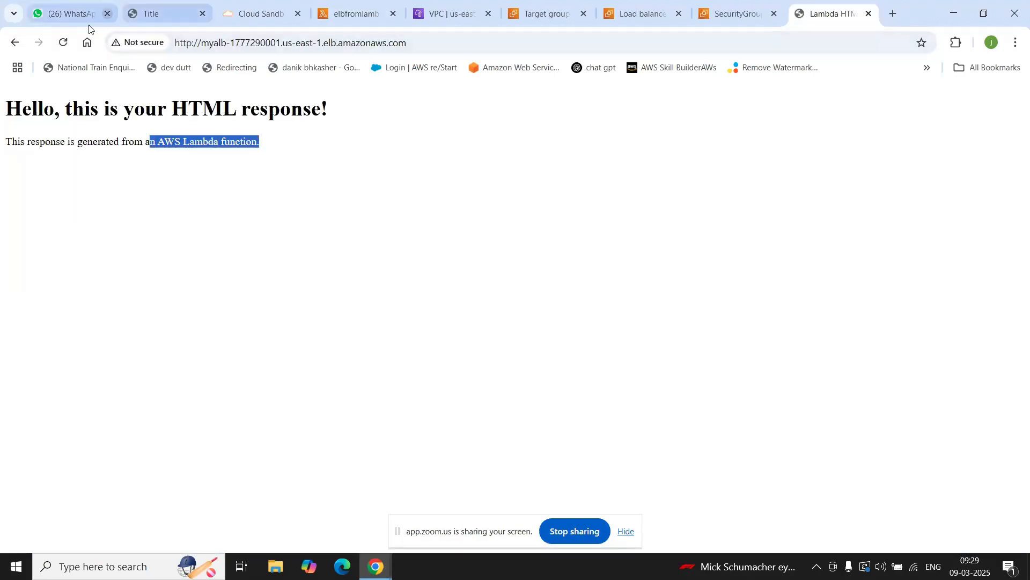
click(64, 42)
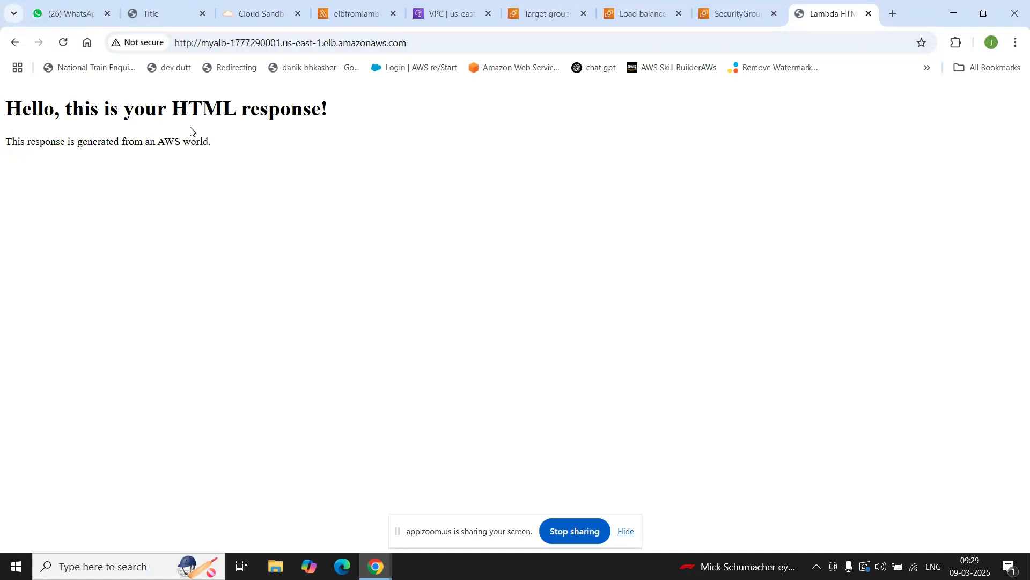
drag(184, 141, 237, 143)
click(317, 142)
drag(481, 535, 768, 569)
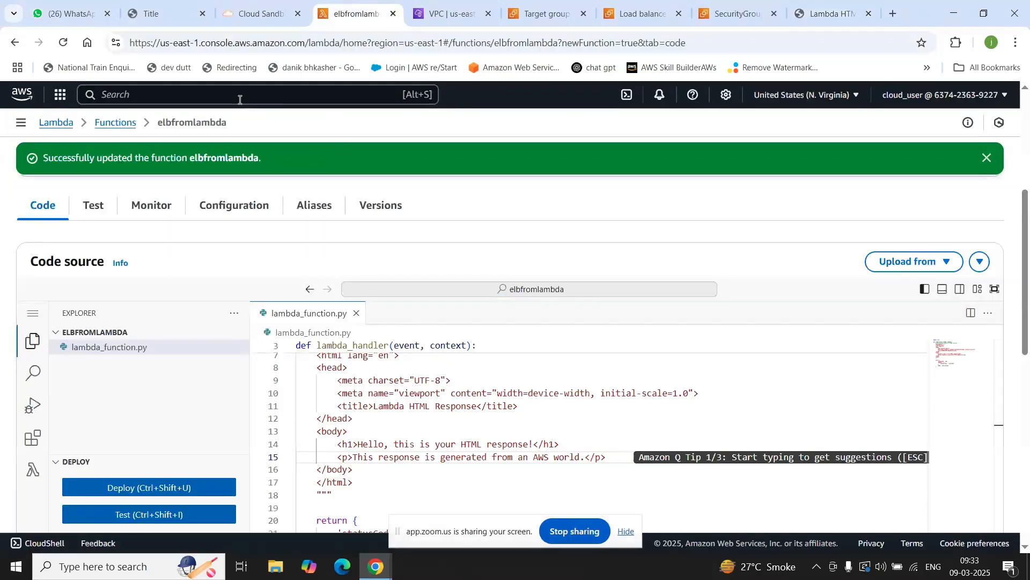
- Search the AWS services for "elastic" and open Elastic Beanstalk
click(239, 100)
text(el)
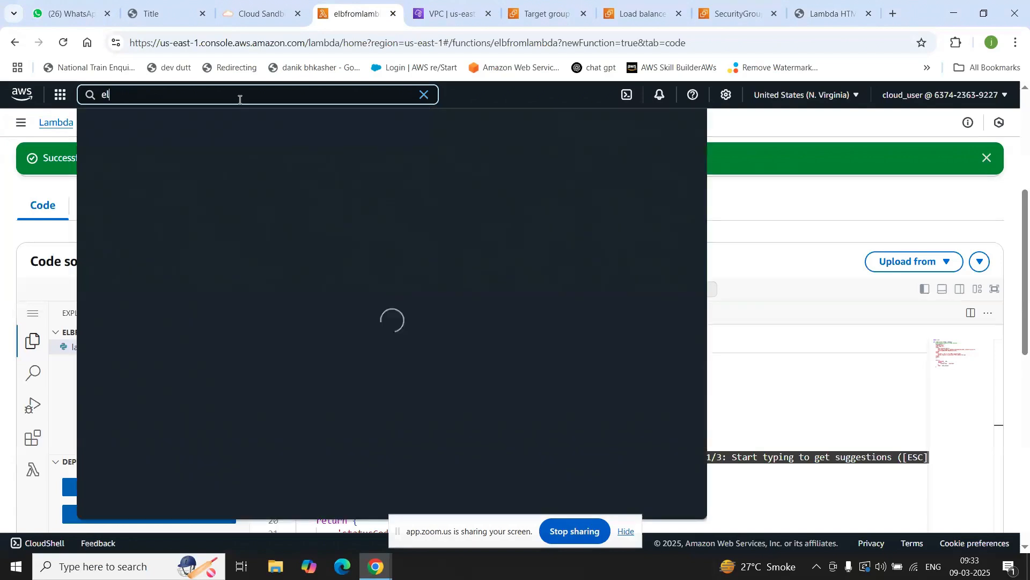
text(astic)
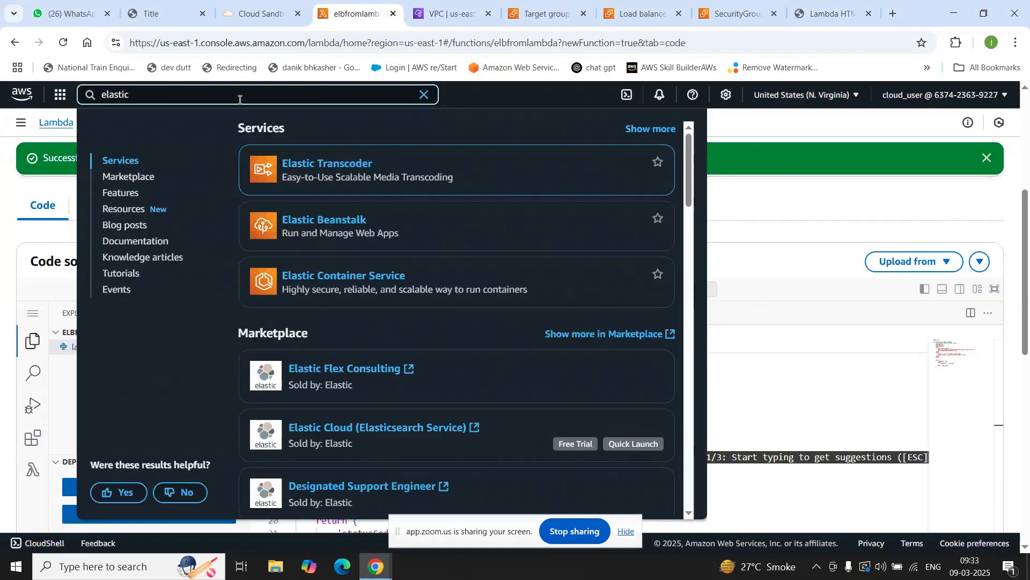
click(312, 229)
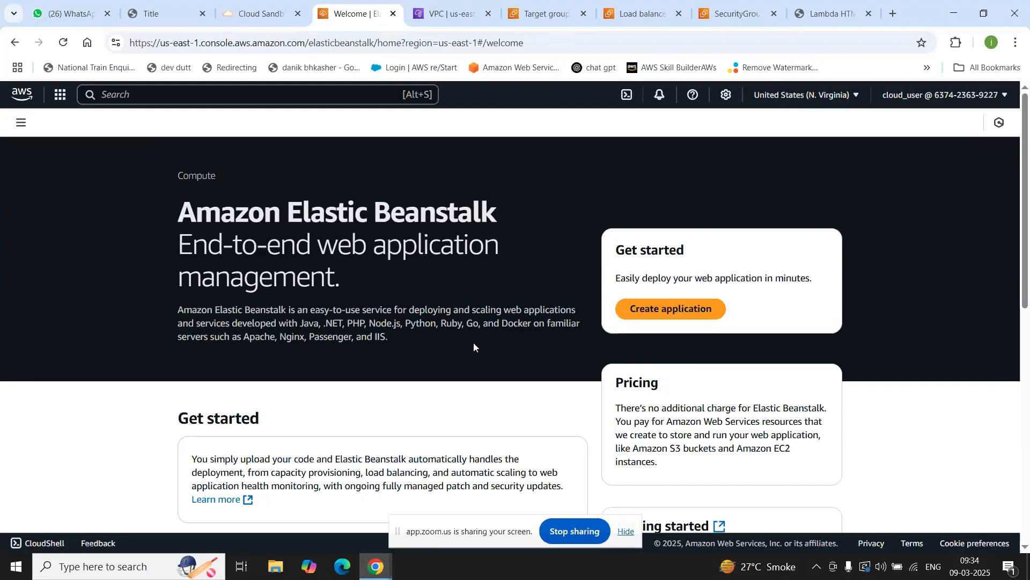
- Examine the Elastic Beanstalk welcome page, including its pricing note, benefits and features, and related services
scroll(577, 295, down, 1)
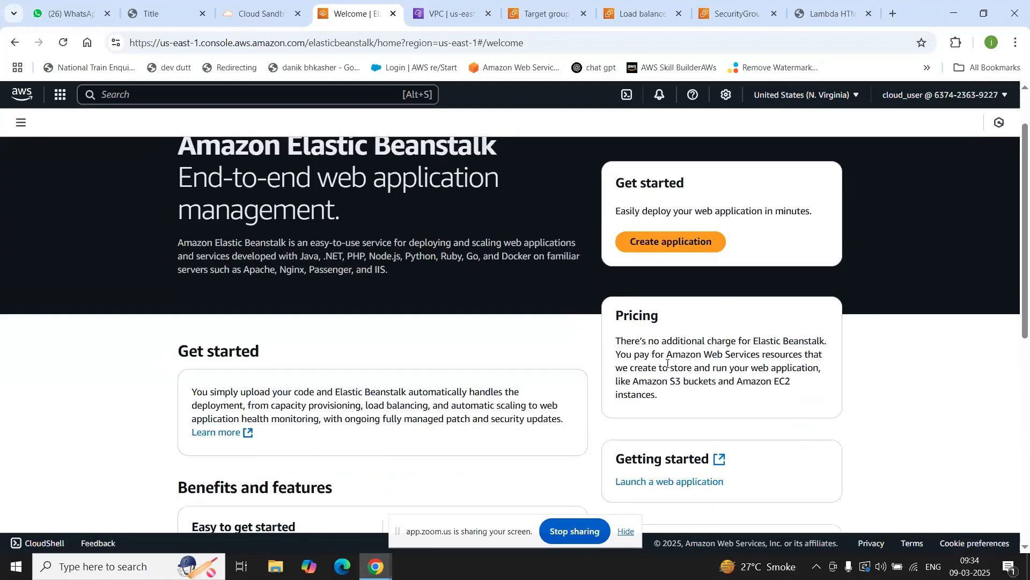
drag(622, 341, 825, 344)
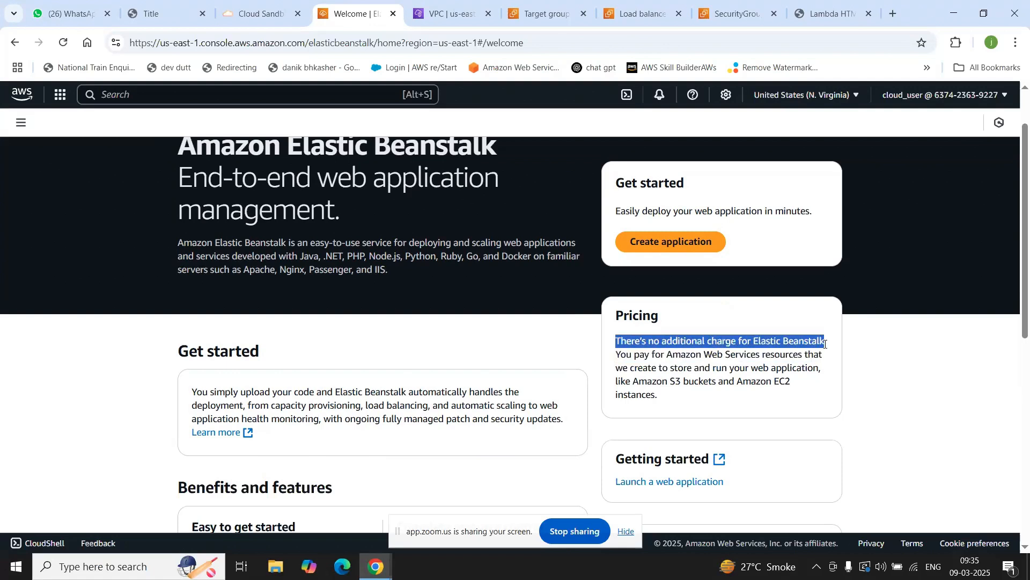
scroll(823, 346, down, 1)
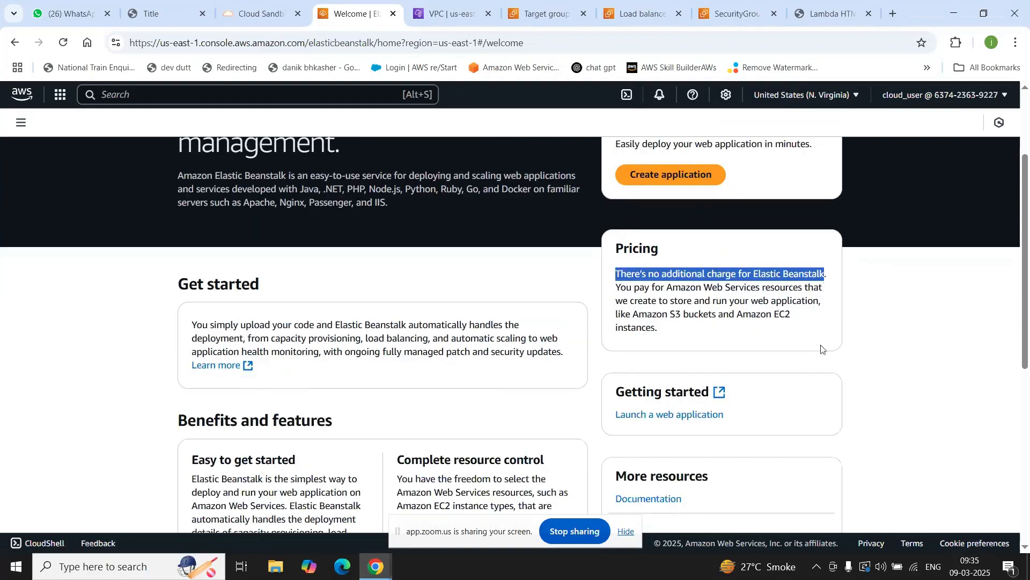
scroll(821, 348, down, 6)
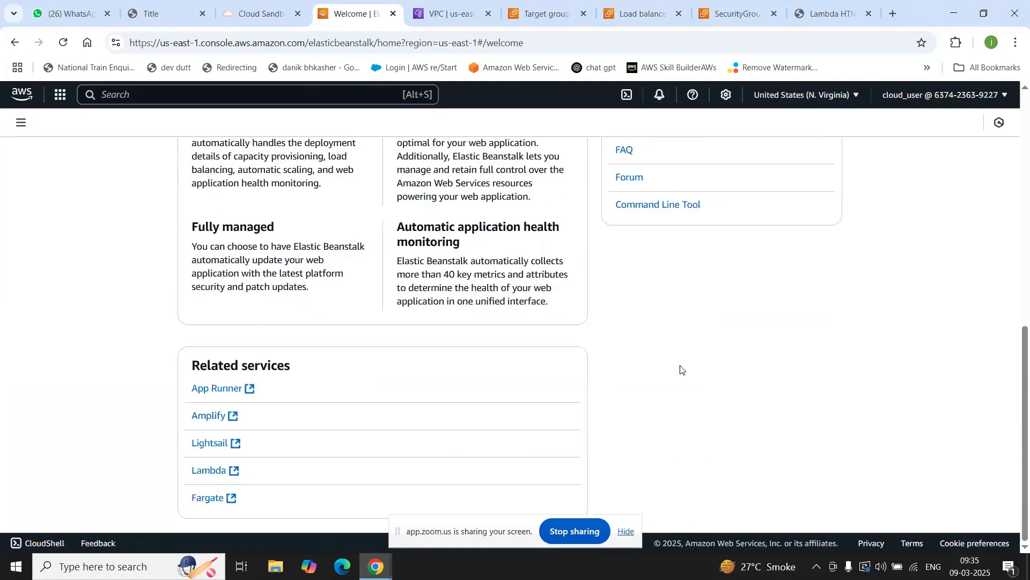
scroll(680, 368, up, 2)
scroll(680, 368, up, 5)
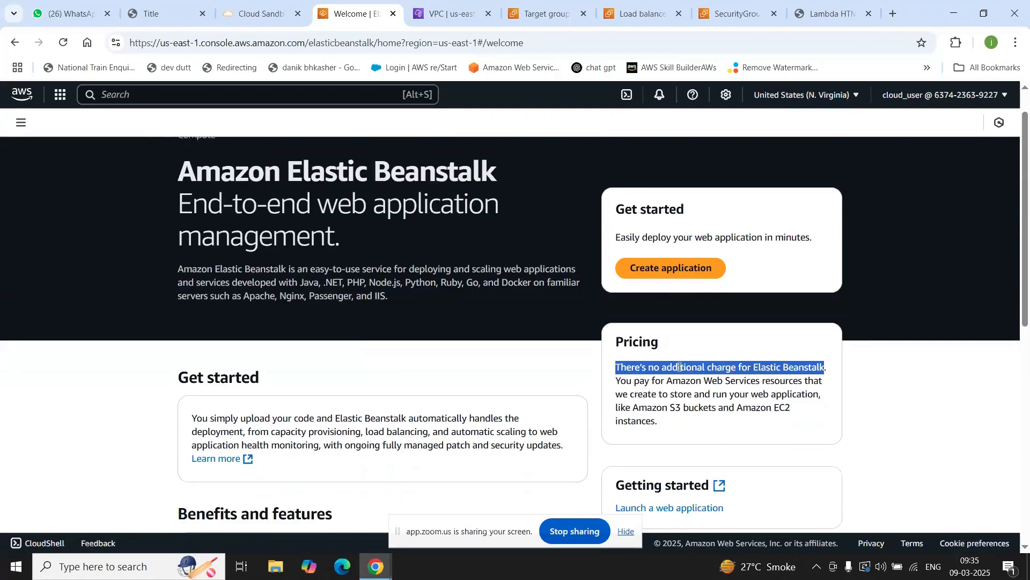
- Examine the Elastic Beanstalk pricing note on S3 and EC2 charges and the get-started text on automatic scaling and health monitoring
click(658, 371)
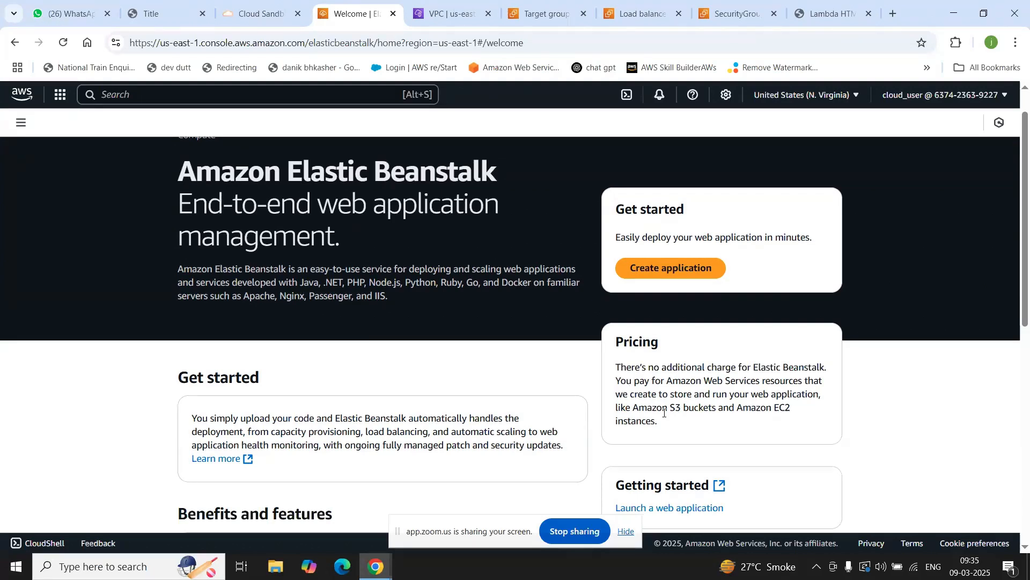
drag(672, 409, 683, 409)
drag(372, 430, 513, 433)
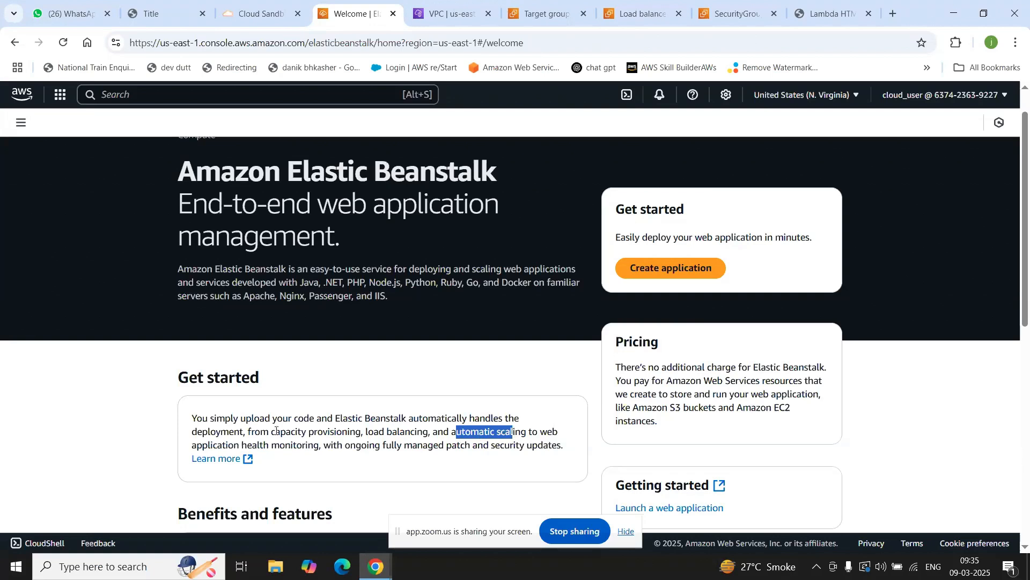
drag(246, 444, 308, 445)
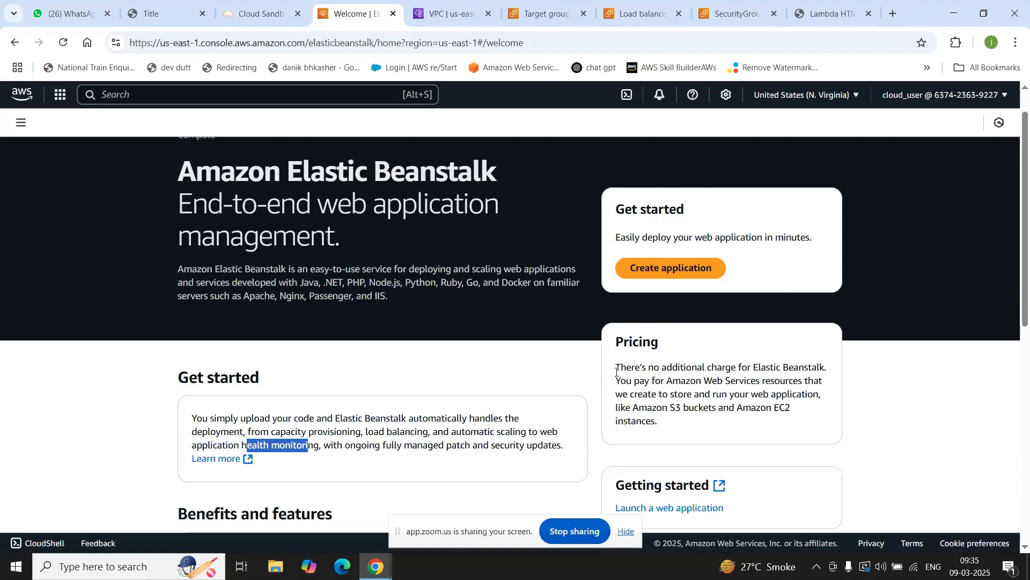
drag(615, 367, 834, 378)
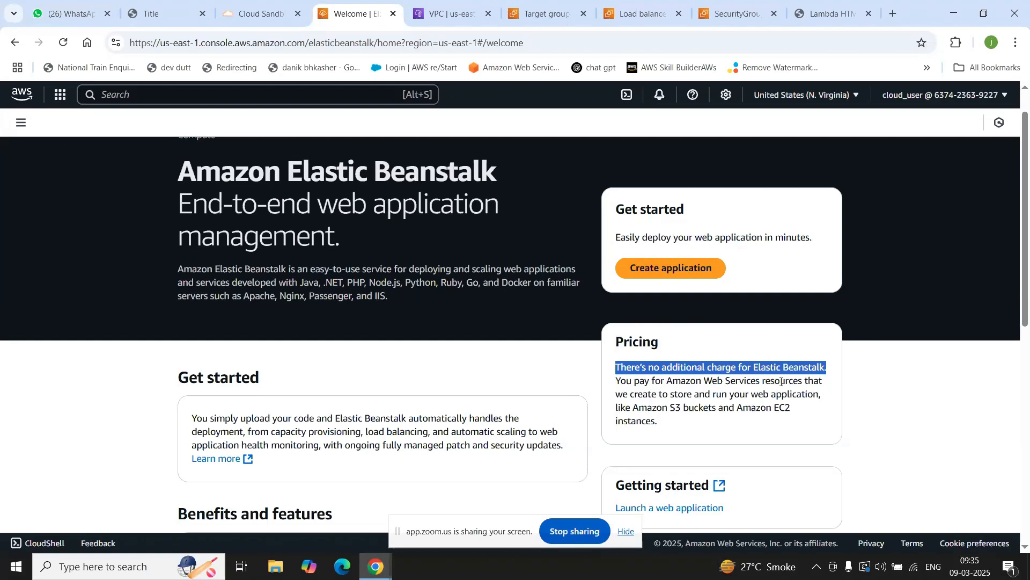
drag(665, 410, 773, 414)
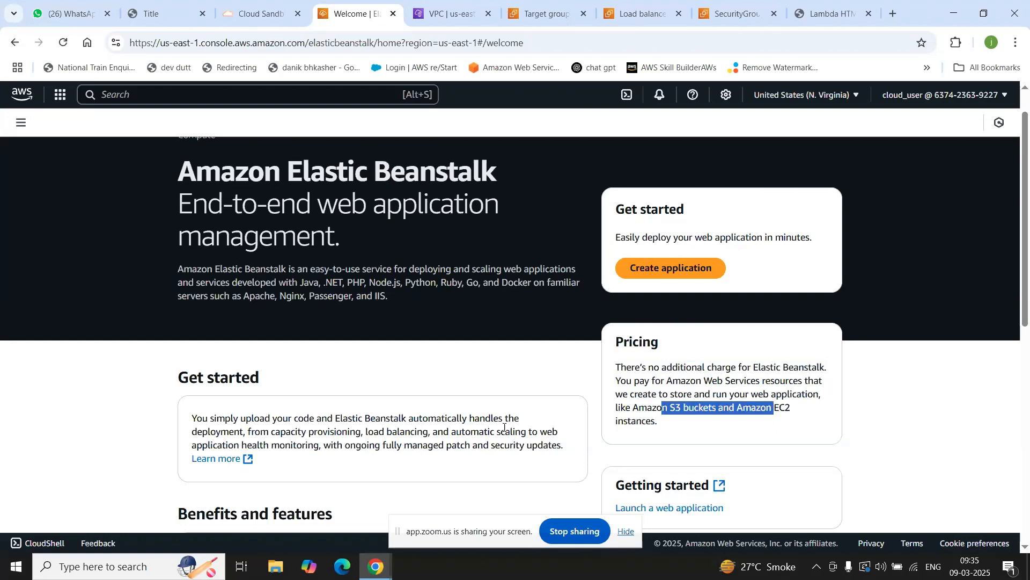
scroll(503, 429, down, 2)
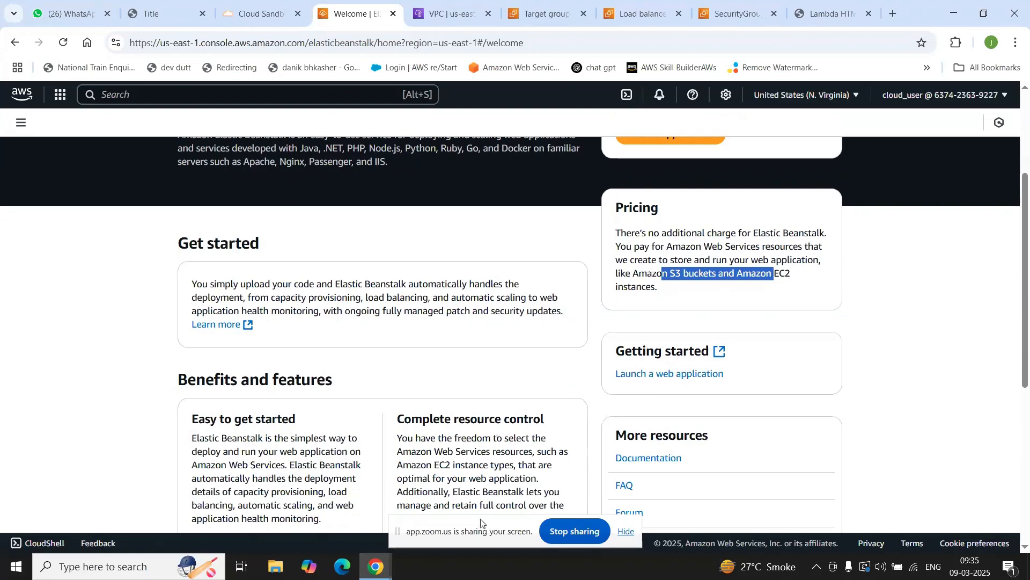
drag(481, 522, 756, 573)
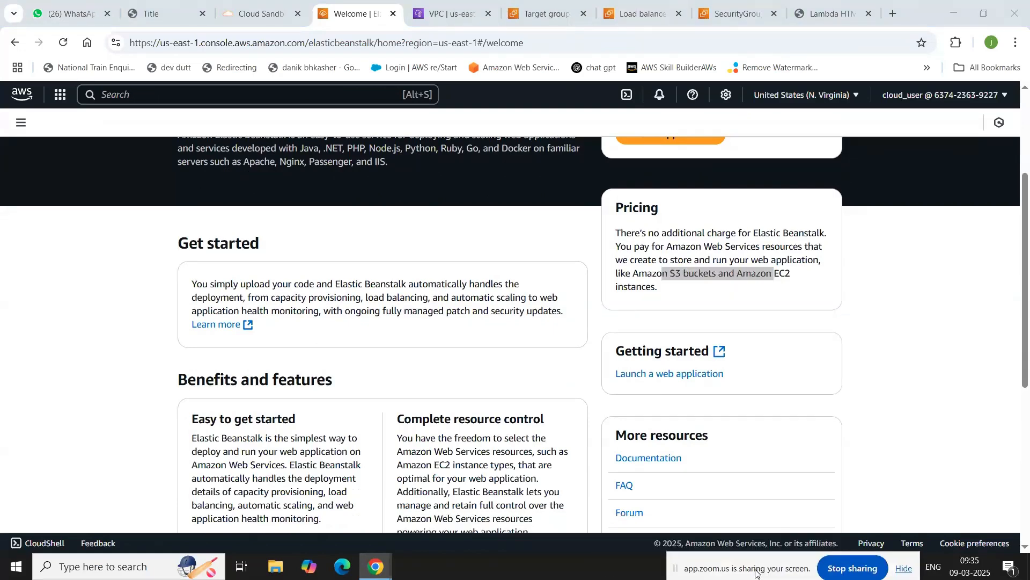
scroll(622, 364, up, 1)
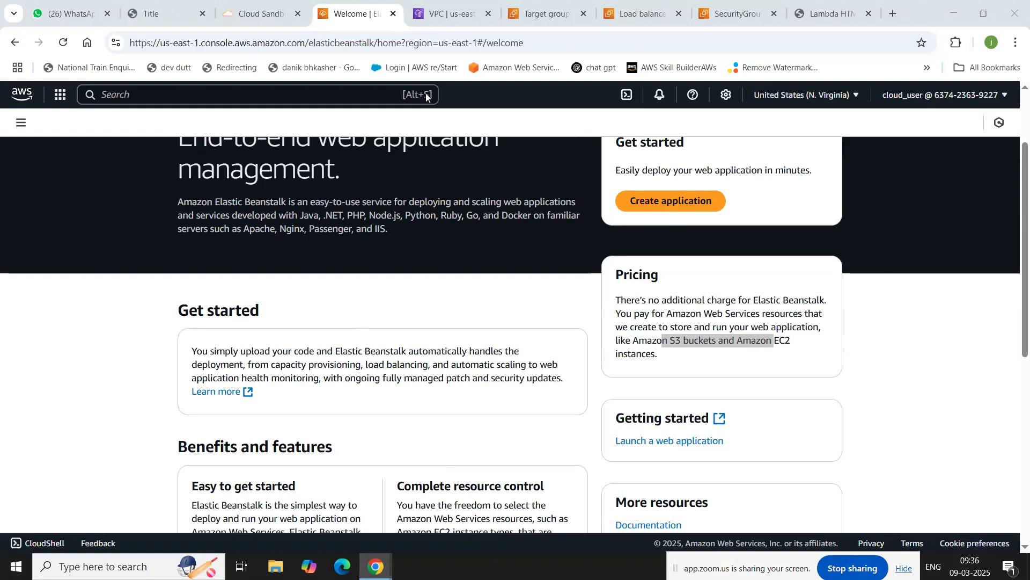
- Go to the EC2 key pairs from the security group page and start creating a new key pair
click(734, 6)
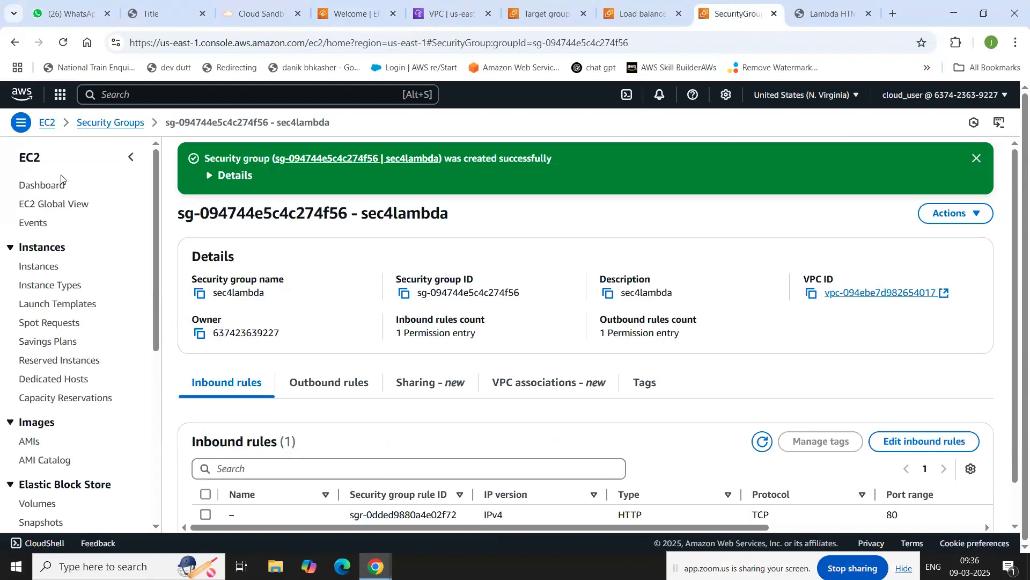
scroll(75, 328, down, 6)
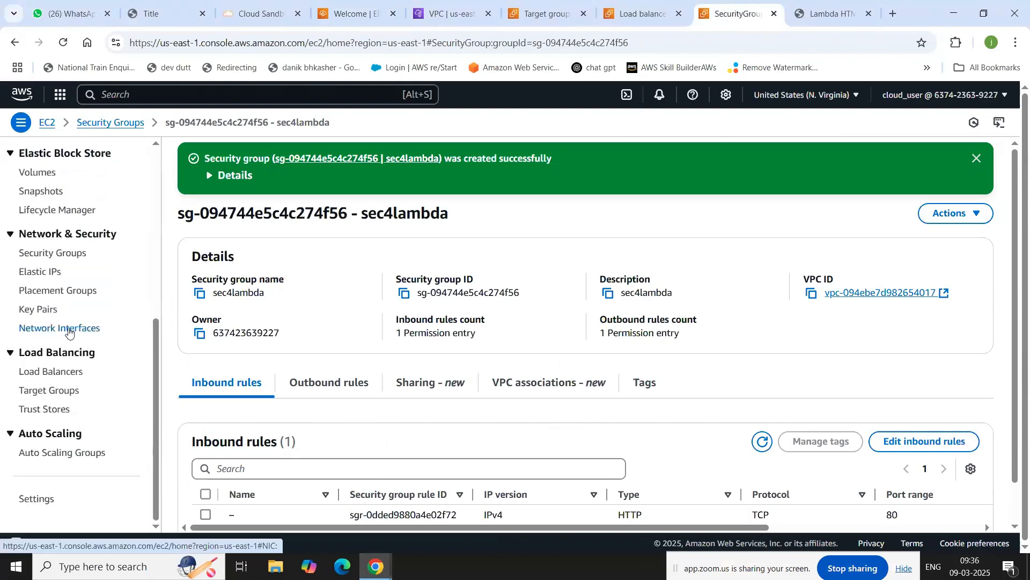
scroll(48, 376, up, 1)
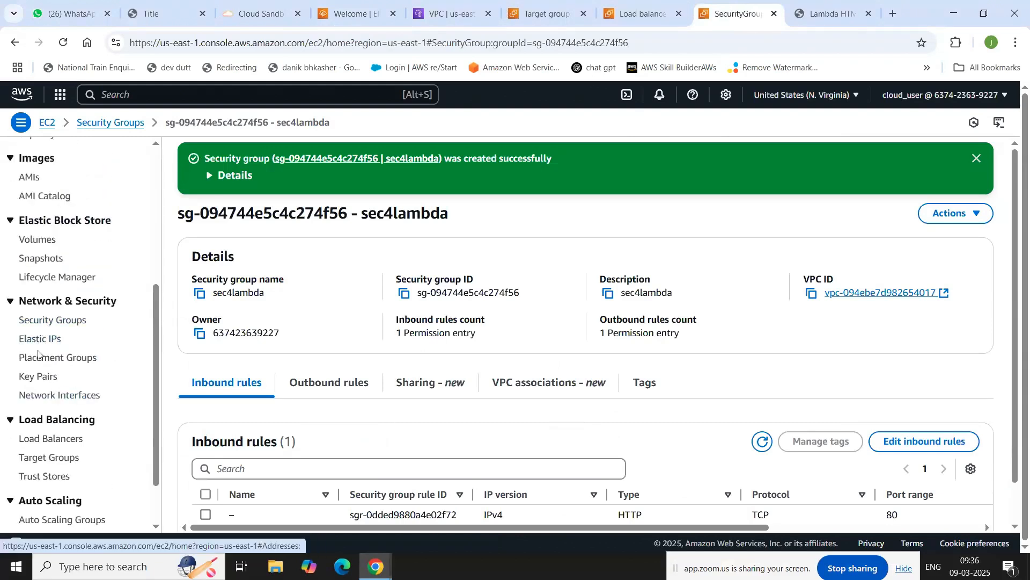
click(40, 376)
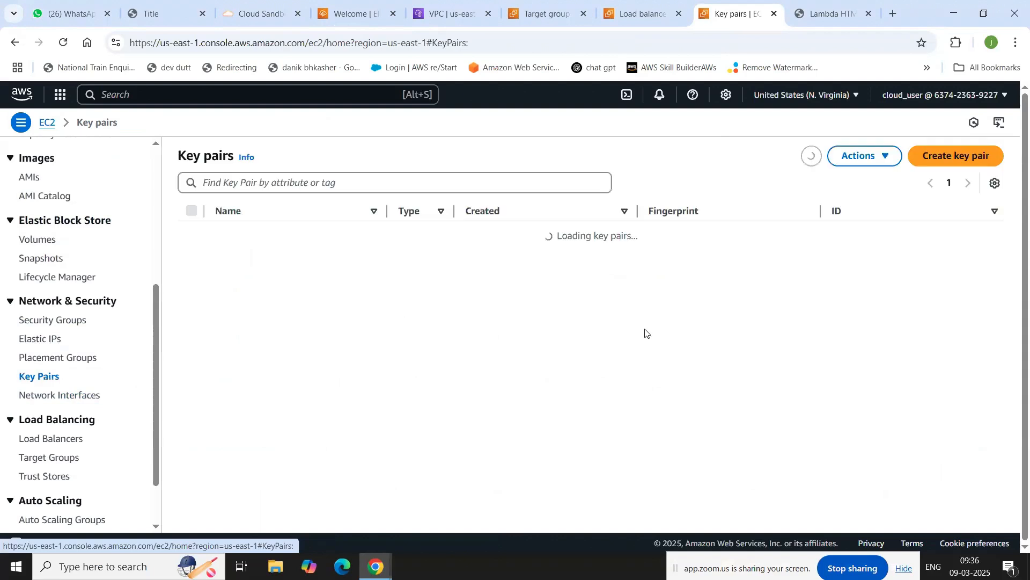
click(929, 157)
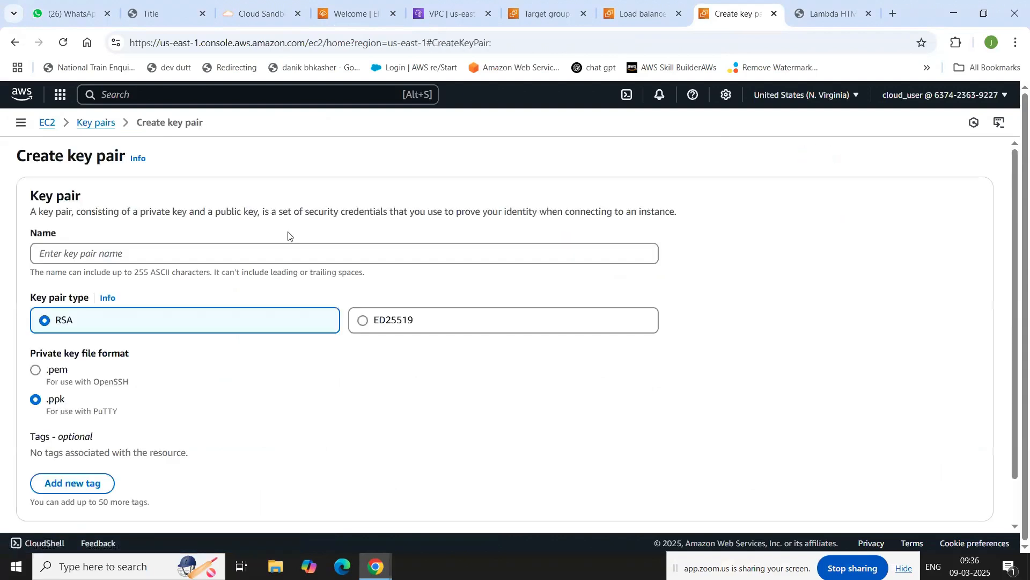
- Name the new key pair mr.bean and create it
click(160, 252)
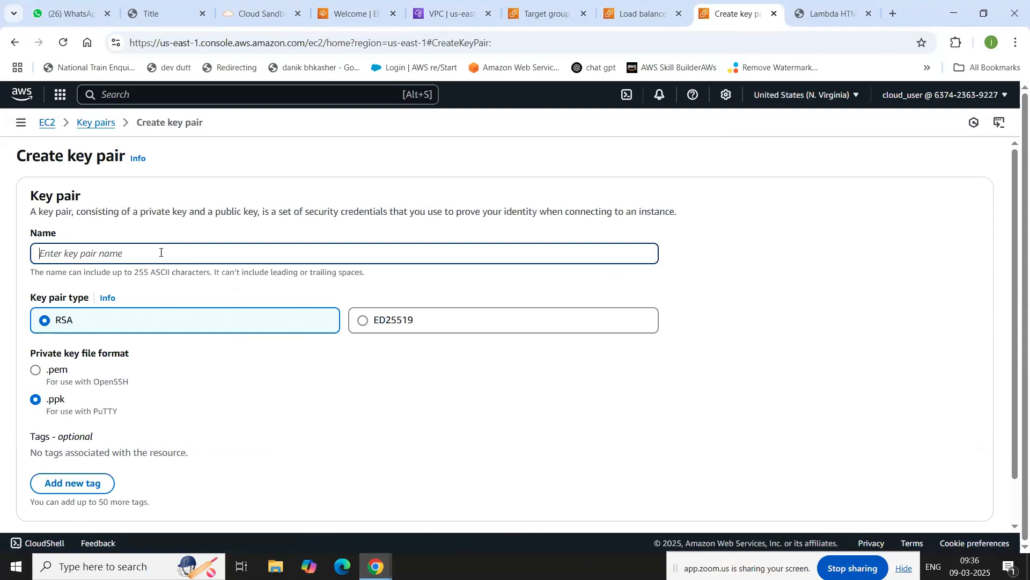
text(b)
key(BackSpace)
text(bean)
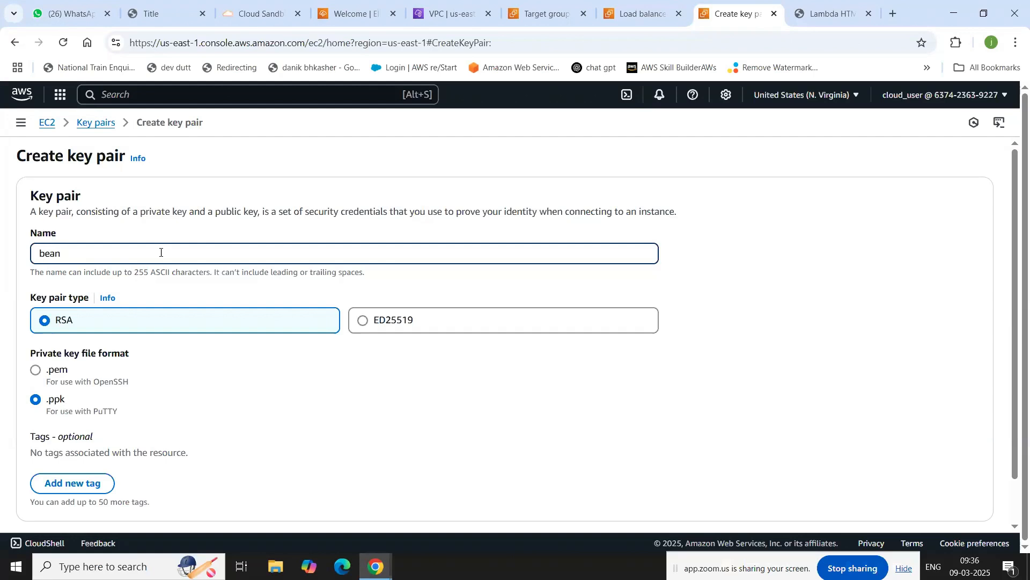
key(Home)
text(mr.)
scroll(281, 327, down, 2)
click(947, 493)
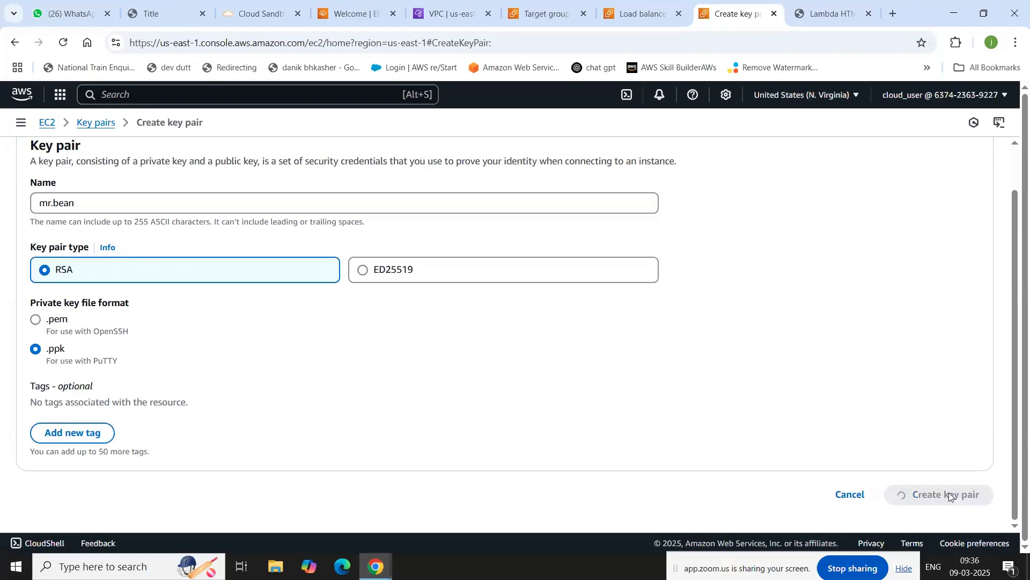
- Return to Elastic Beanstalk, start creating an application, and name it mywebapp
click(434, 11)
click(351, 14)
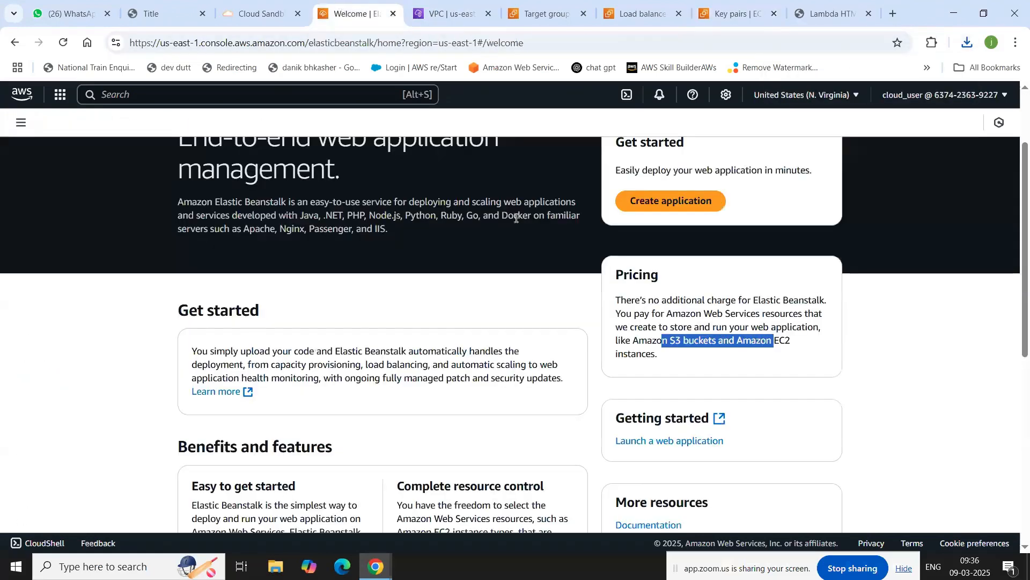
click(651, 214)
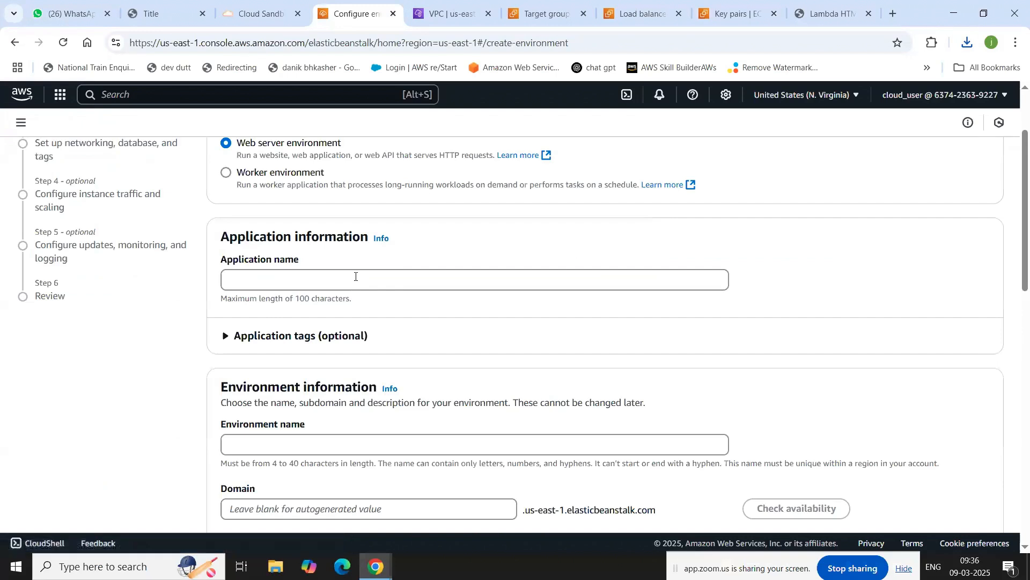
click(349, 277)
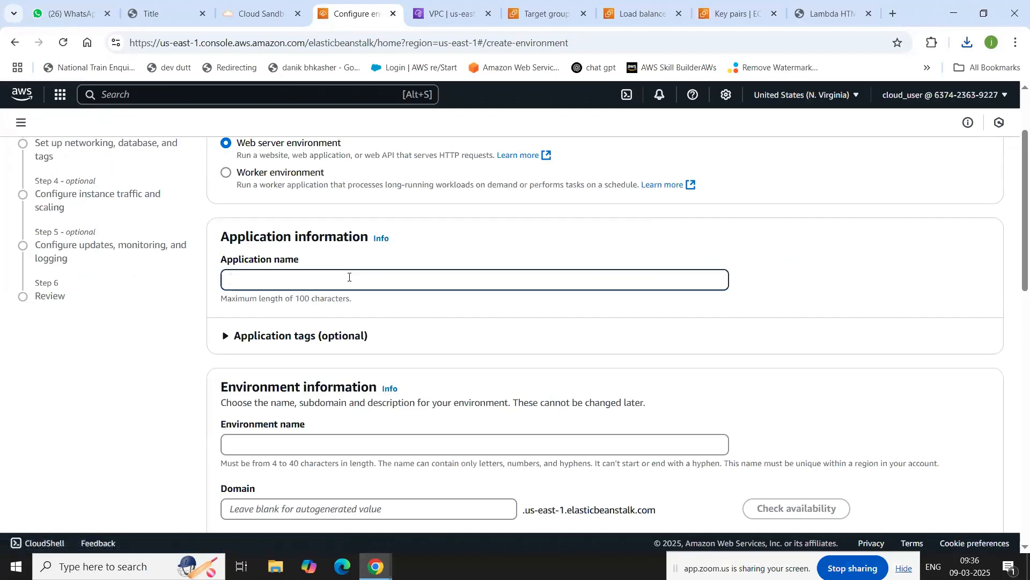
text(mywebapp)
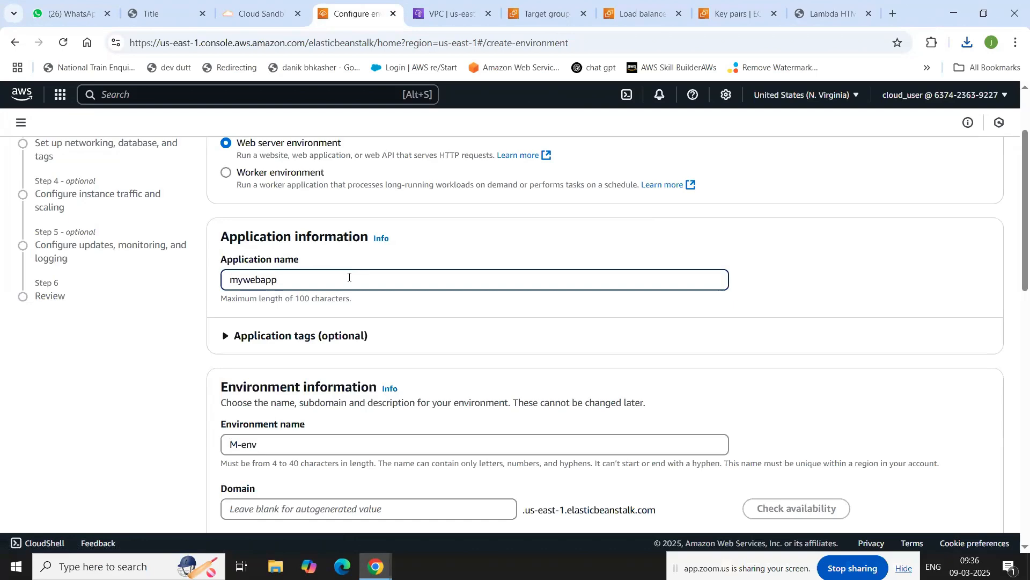
- Choose Tomcat as the managed platform for the environment
scroll(354, 284, down, 3)
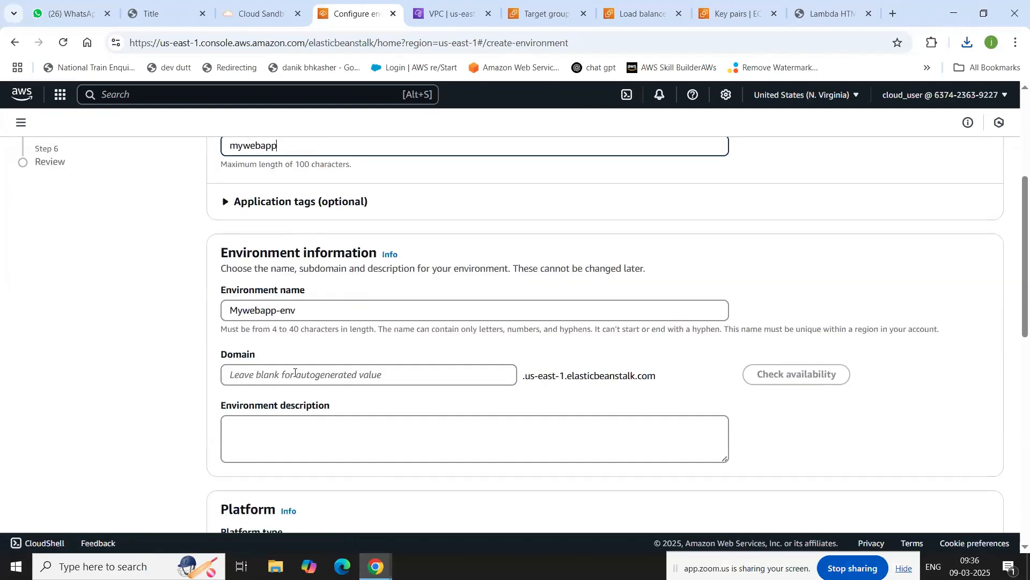
scroll(340, 340, down, 3)
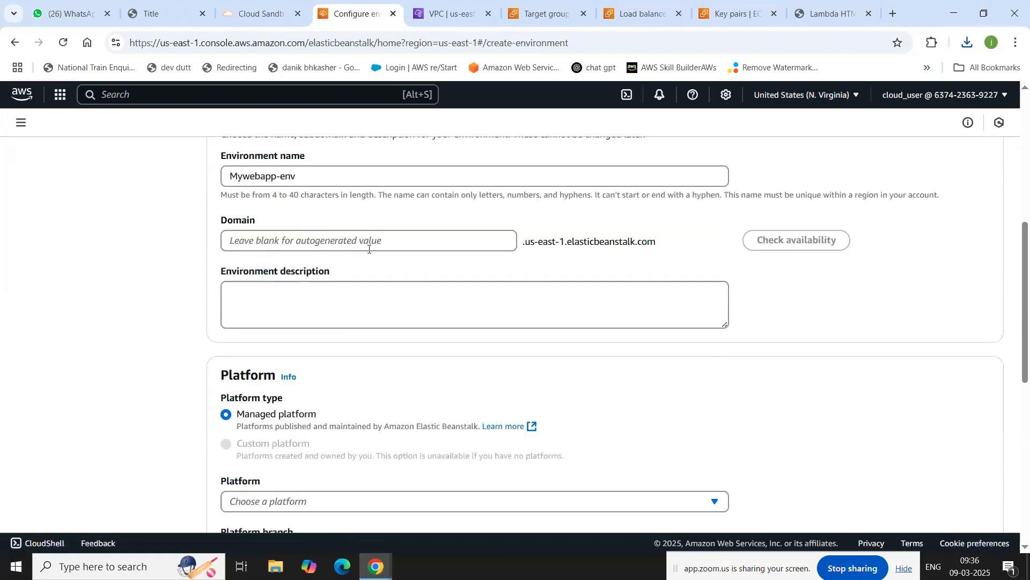
scroll(322, 313, down, 3)
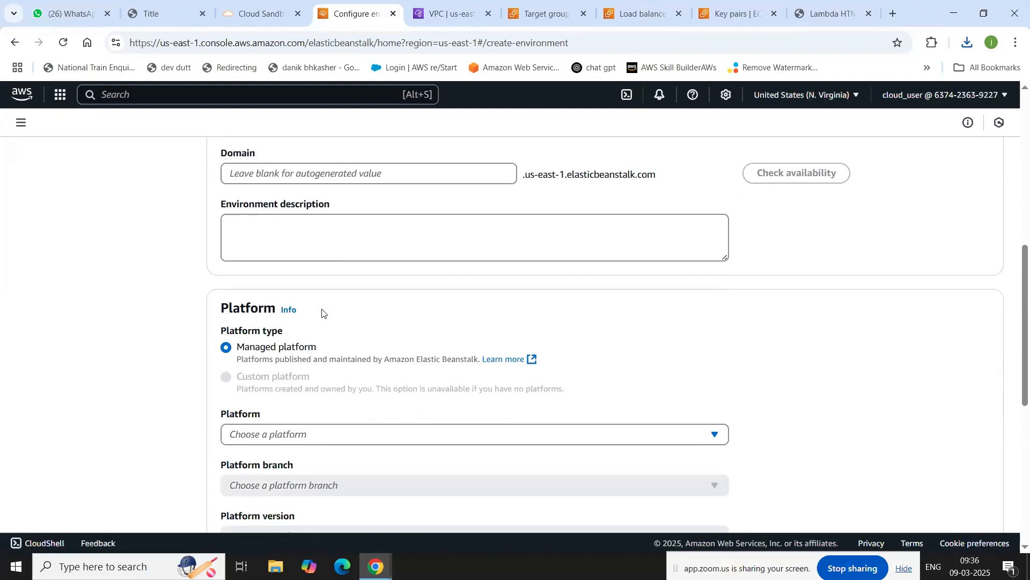
scroll(327, 372, down, 1)
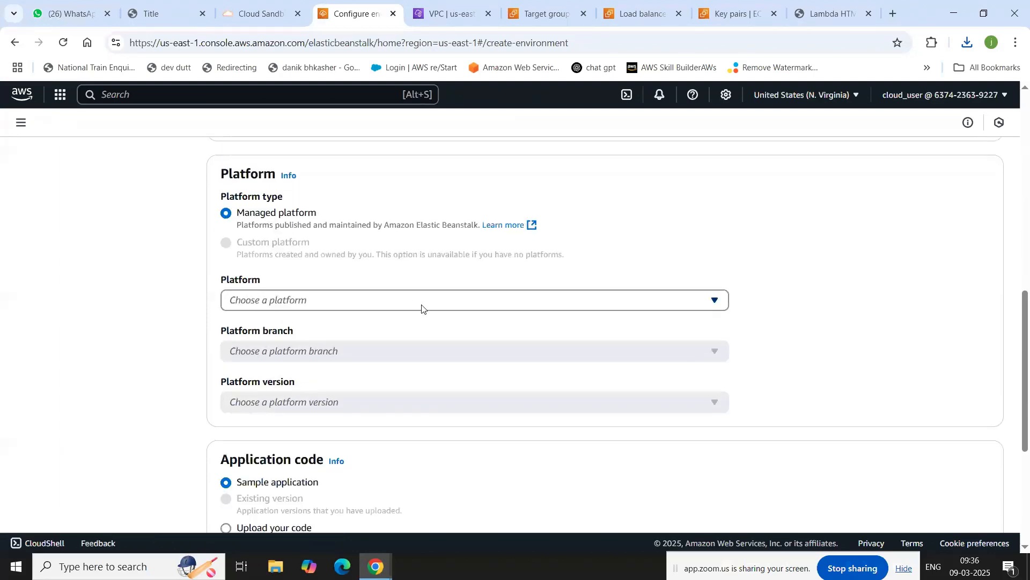
click(416, 307)
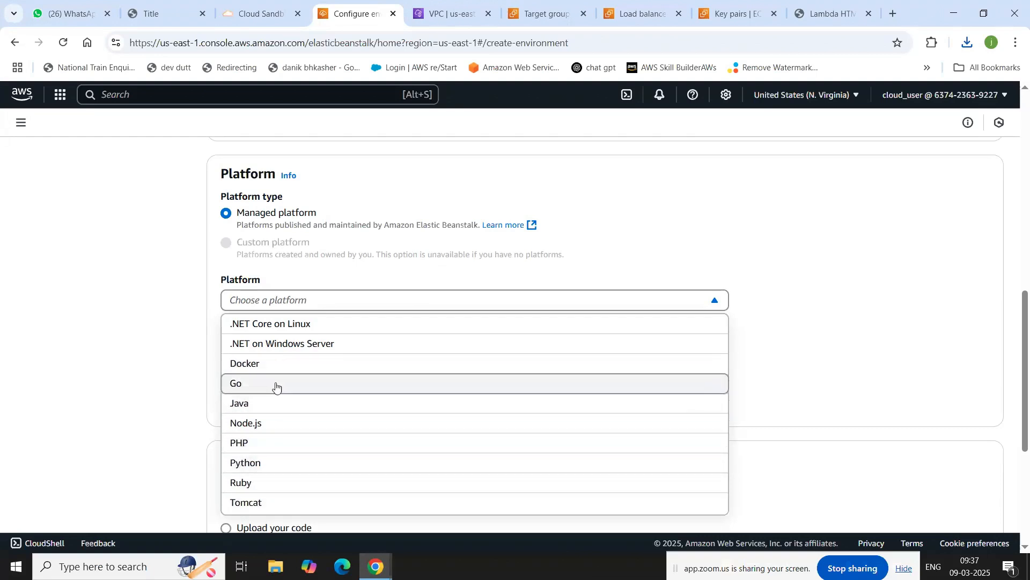
click(267, 504)
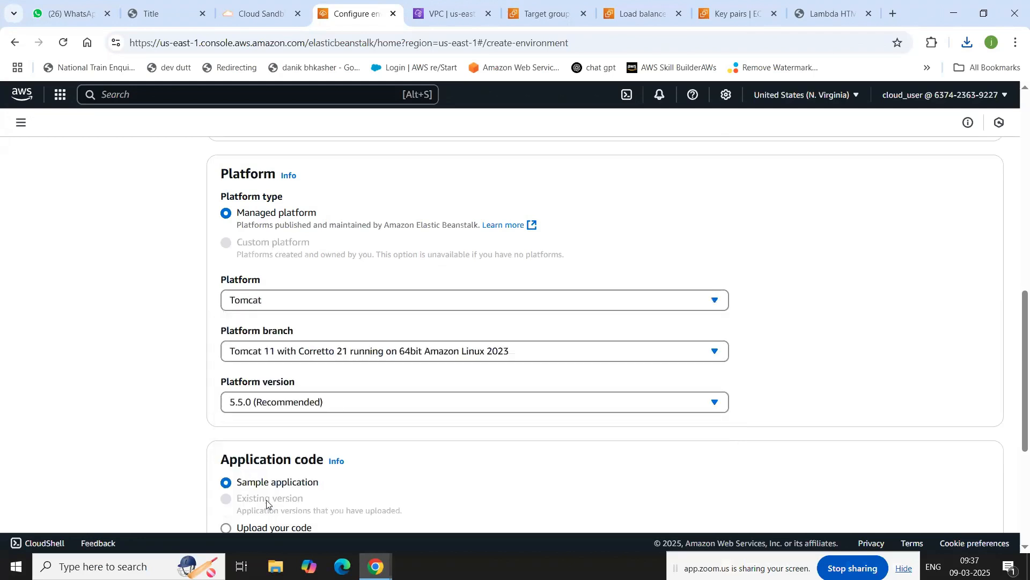
- Select the platform branch Tomcat 11 with Corretto 21 running on 64bit Amazon Linux 2023 and platform version 5.5.0 (Recommended)
click(553, 363)
click(530, 358)
click(445, 357)
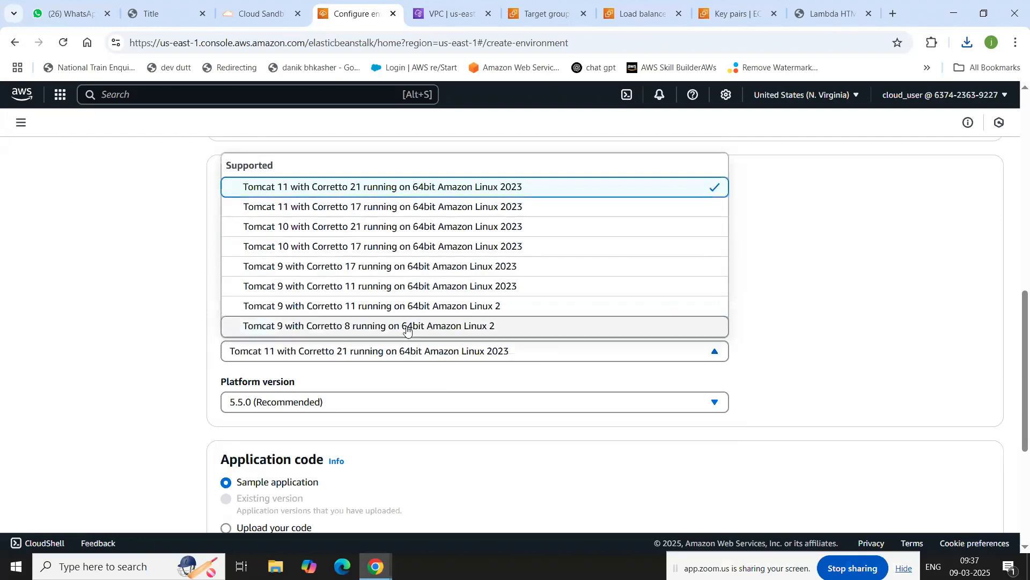
click(417, 192)
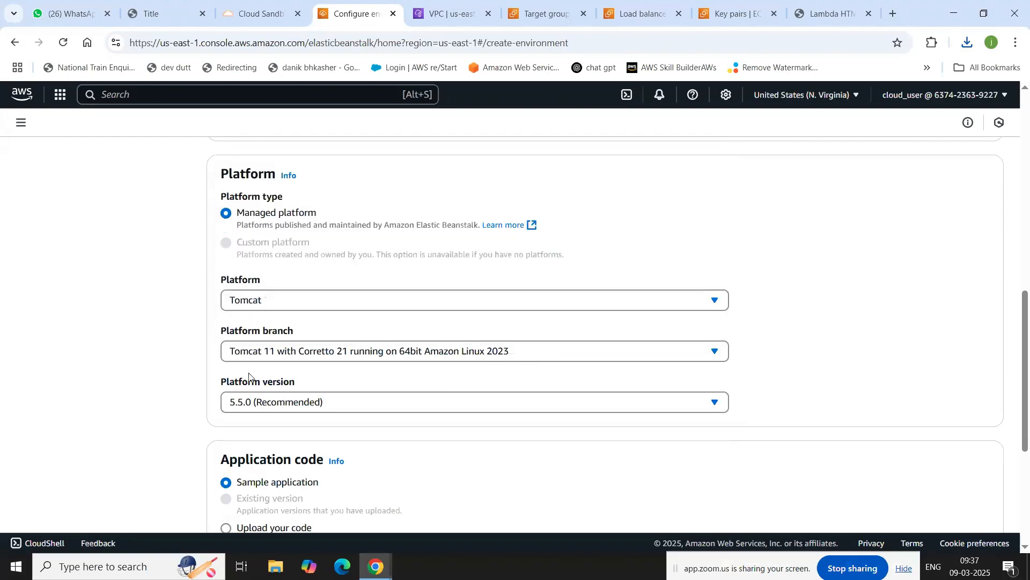
click(344, 403)
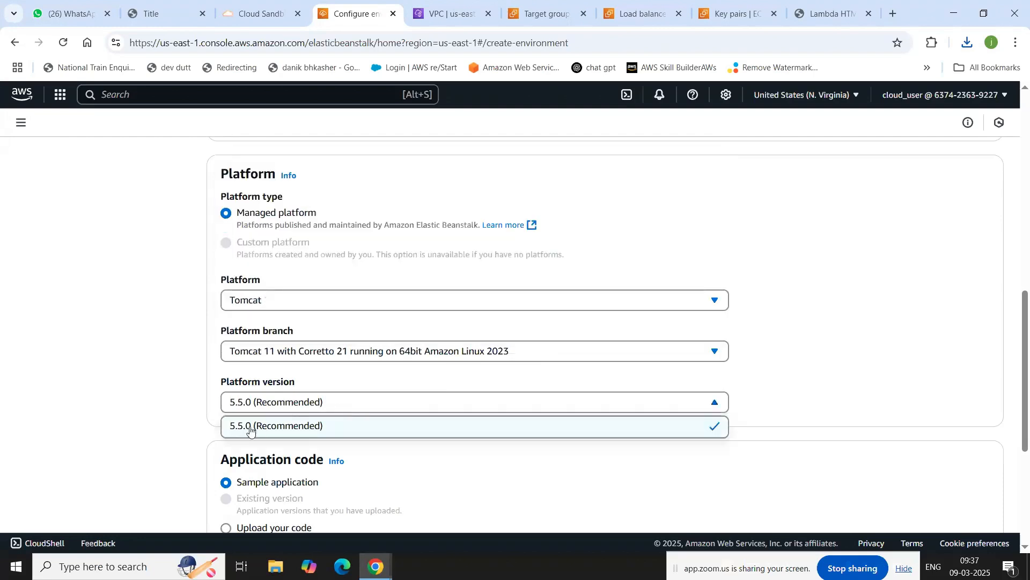
click(348, 436)
- Keep the sample application code and the single instance (free tier eligible) preset, and continue to the service access configuration
scroll(347, 436, down, 2)
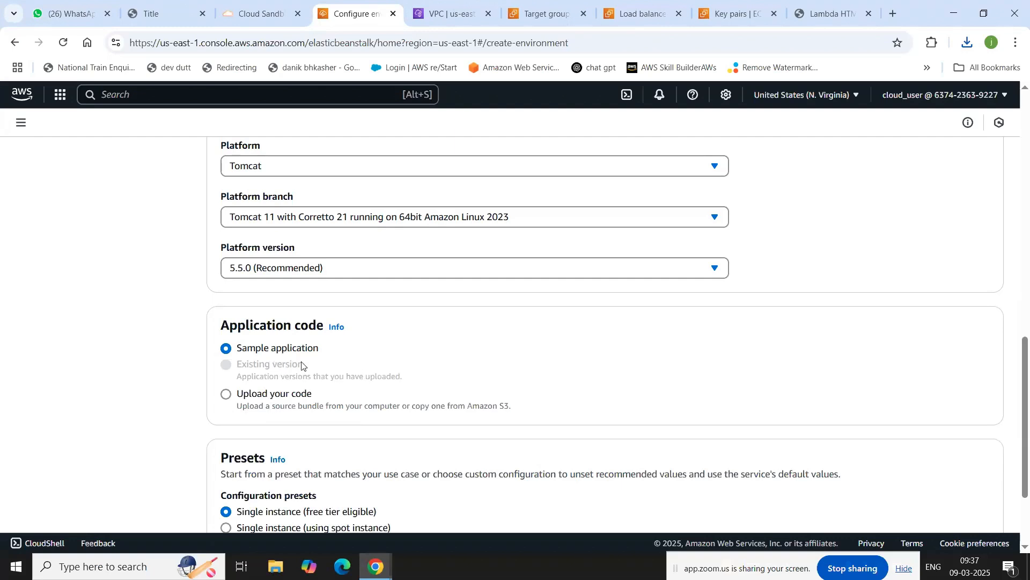
scroll(313, 354, down, 3)
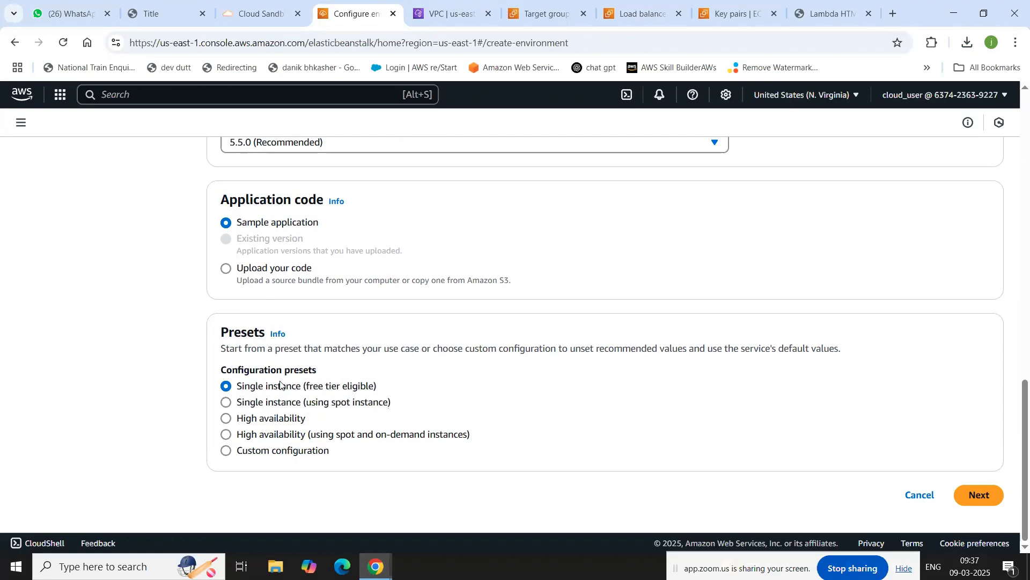
click(990, 492)
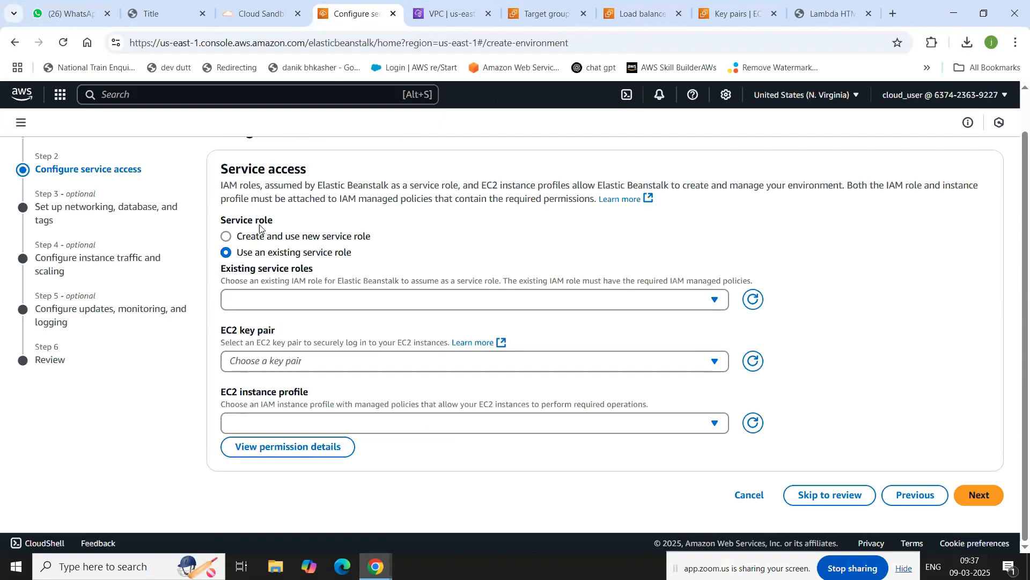
- Check the existing service roles, and choose to create and use a new service role for Elastic Beanstalk
click(713, 299)
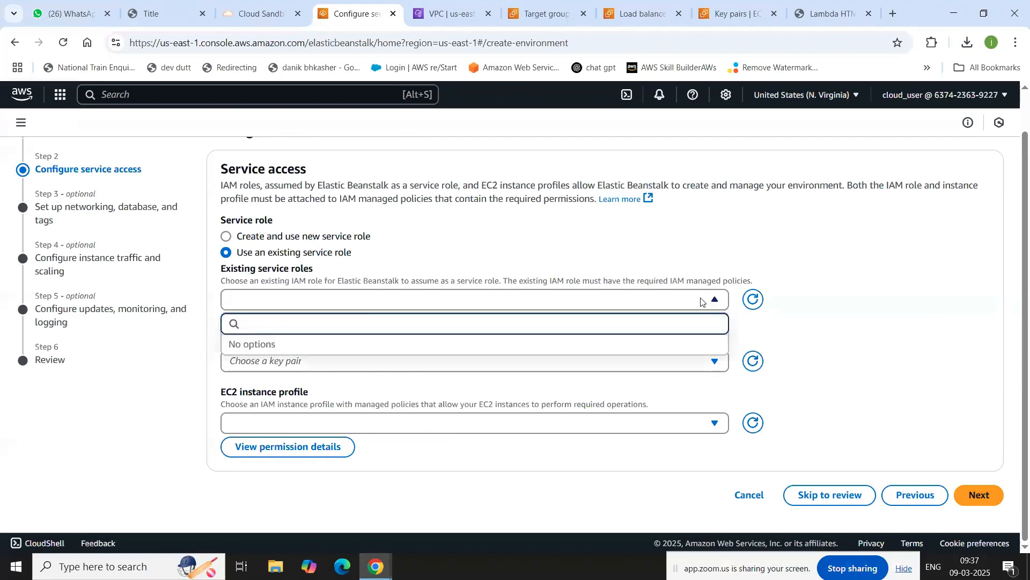
click(376, 275)
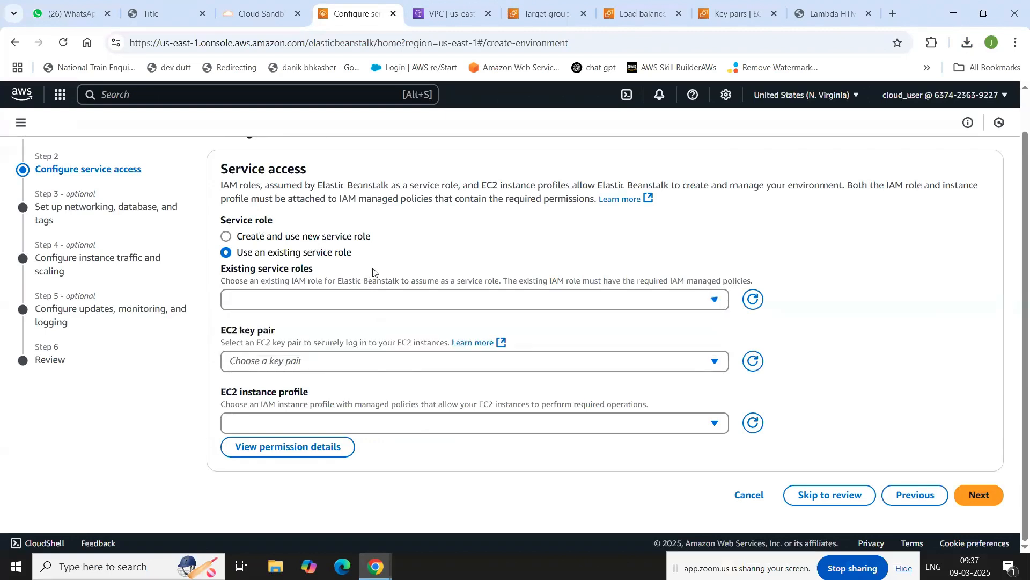
click(312, 237)
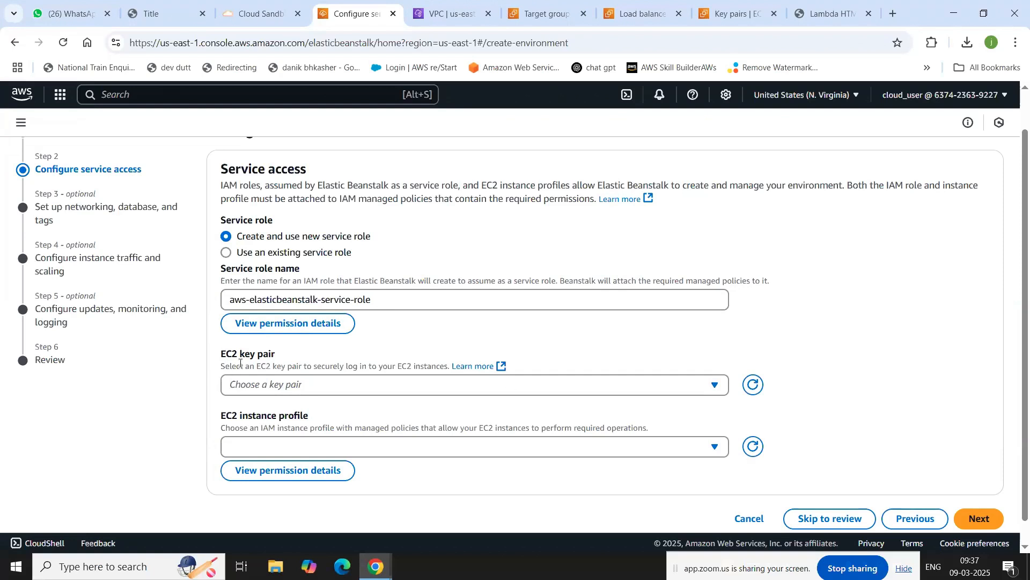
- Choose mr.bean as the EC2 key pair and check which EC2 instance profiles are available
click(714, 385)
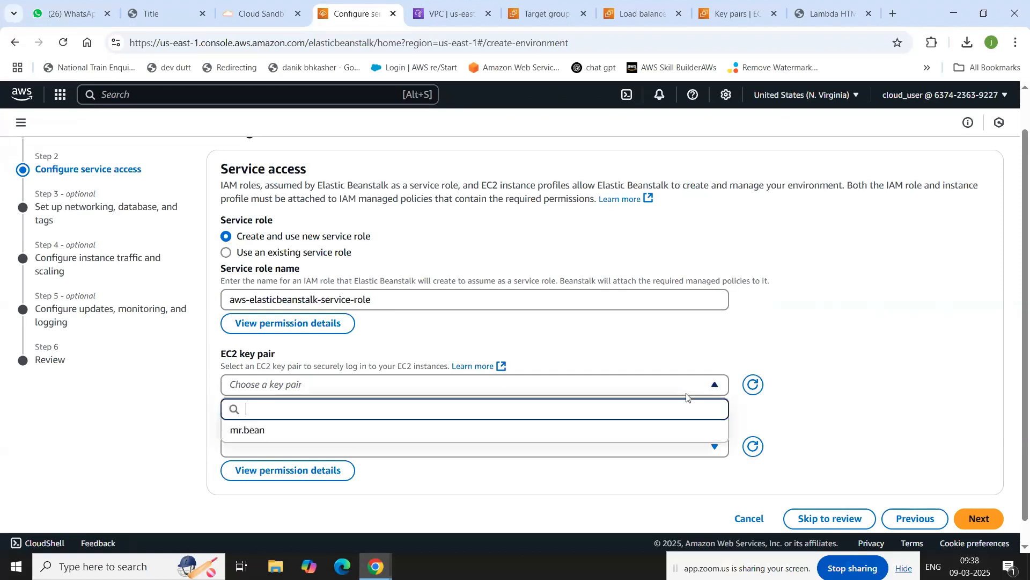
click(257, 432)
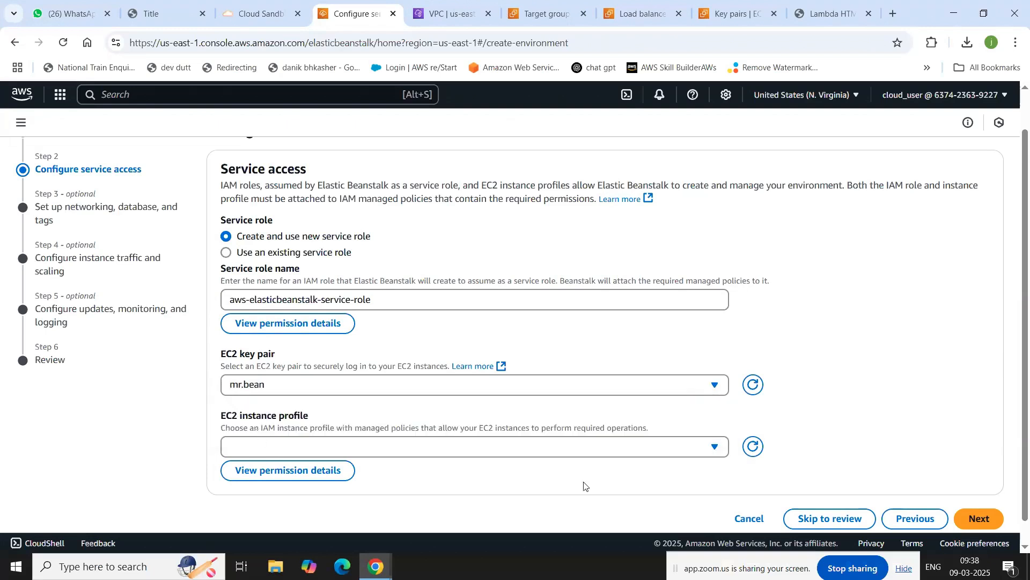
click(714, 447)
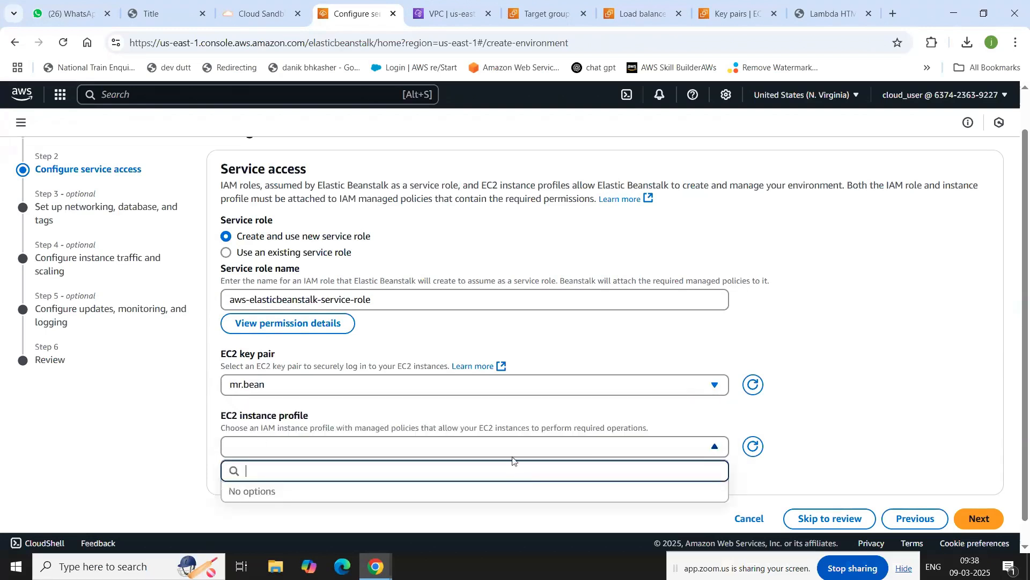
click(586, 421)
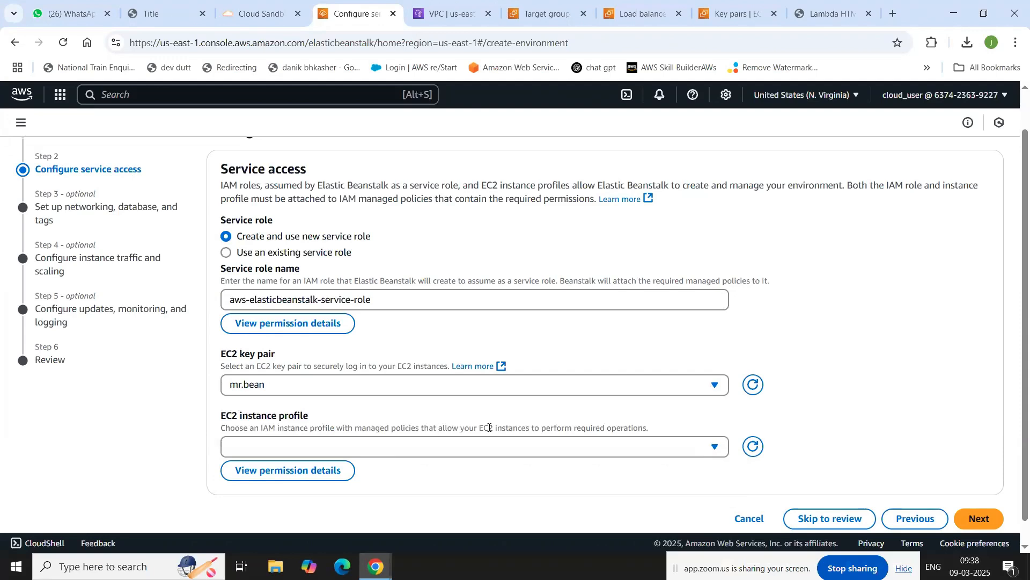
- Review the permissions recommended for the EC2 instance profile and recheck the available profiles
click(294, 472)
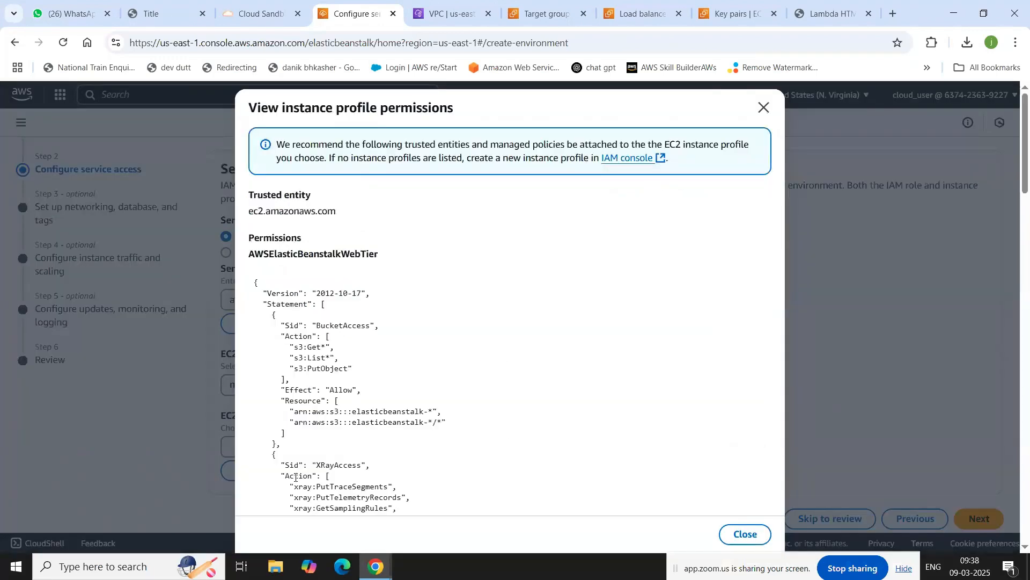
scroll(443, 385, down, 2)
scroll(443, 385, down, 15)
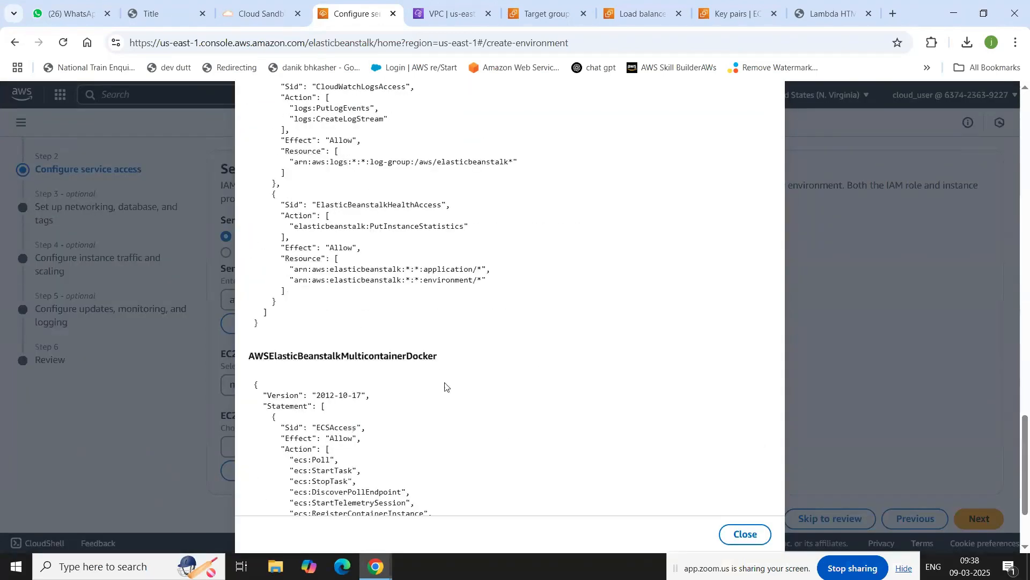
click(744, 525)
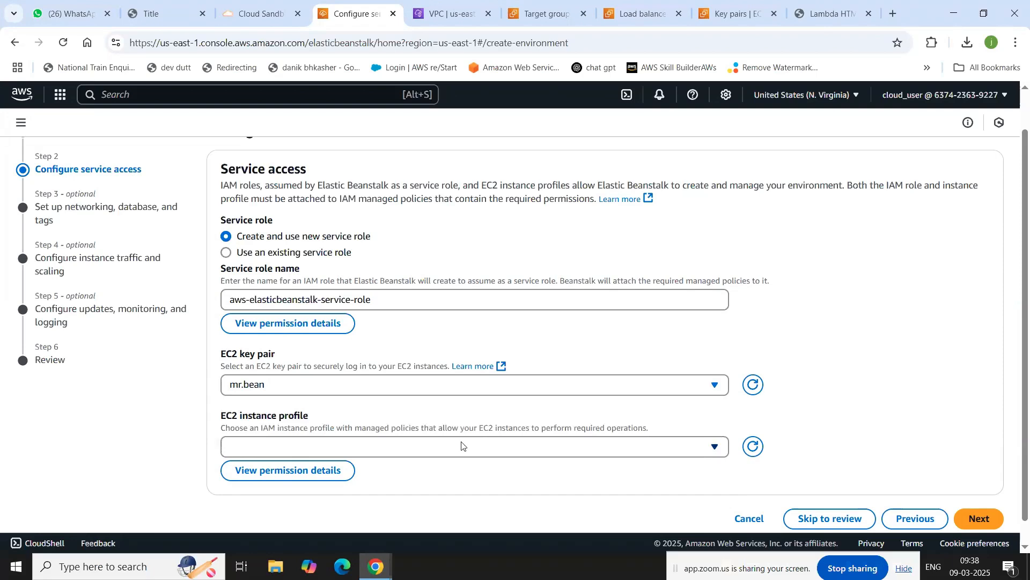
click(713, 447)
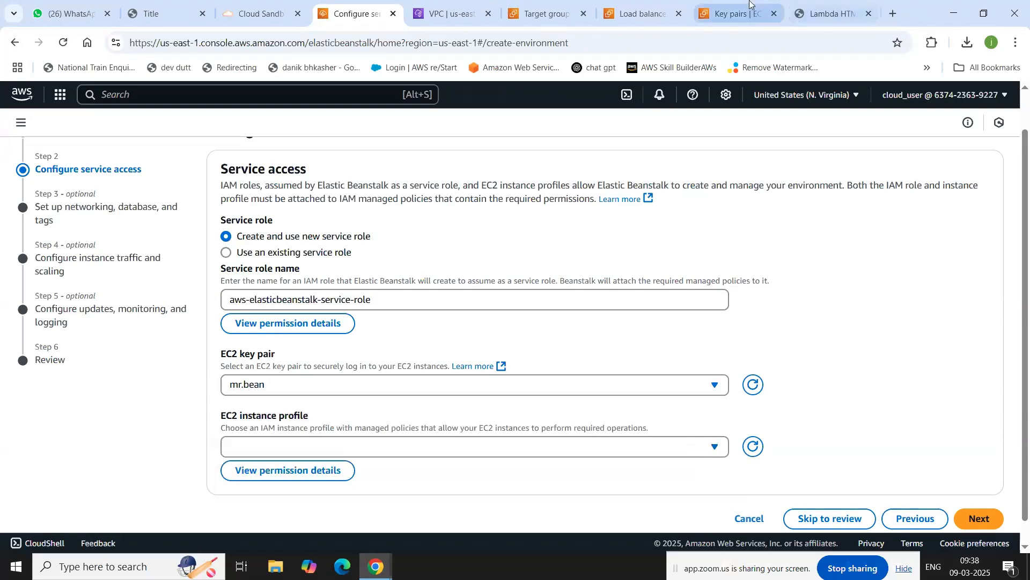
- In the browser tab showing mytargetgroup, find the IAM service and open its list of roles
click(732, 13)
click(641, 13)
click(519, 8)
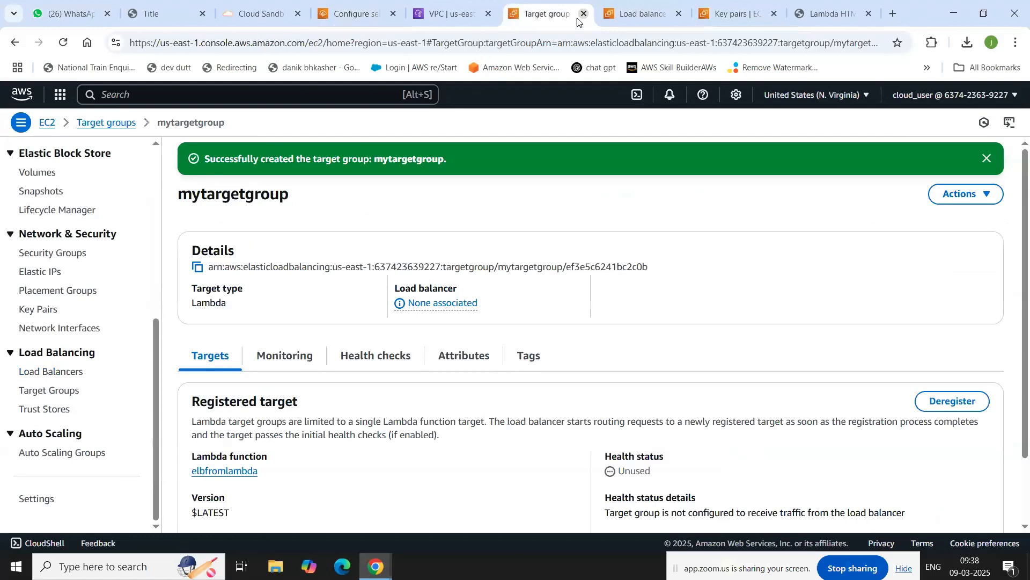
click(459, 13)
click(514, 15)
click(306, 95)
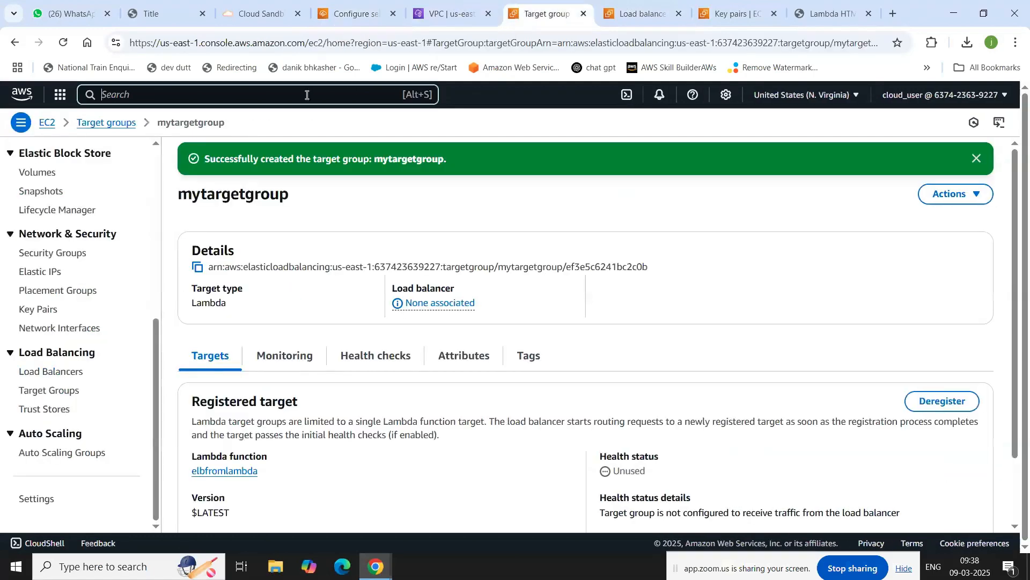
text(iam)
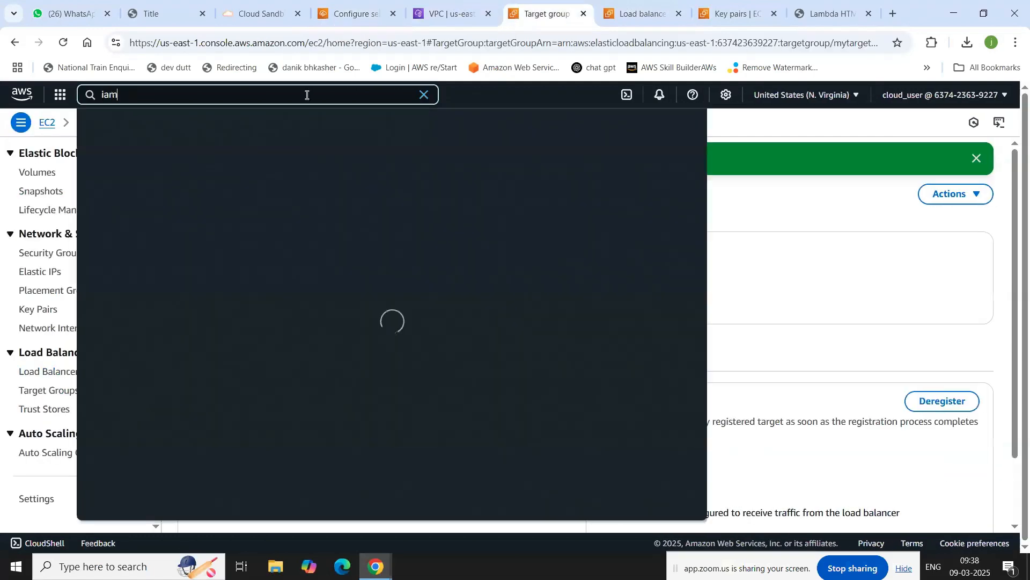
click(290, 163)
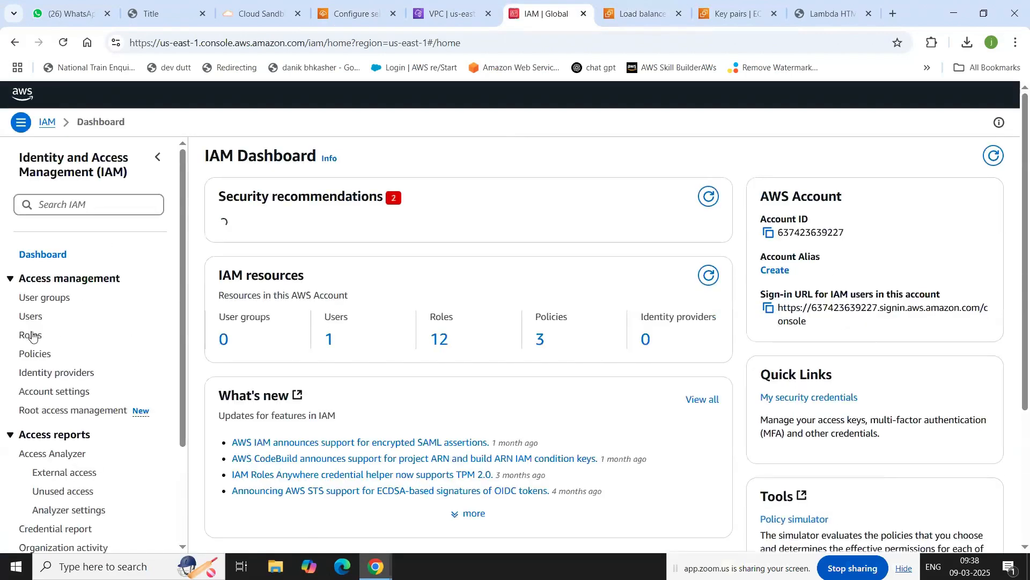
click(32, 335)
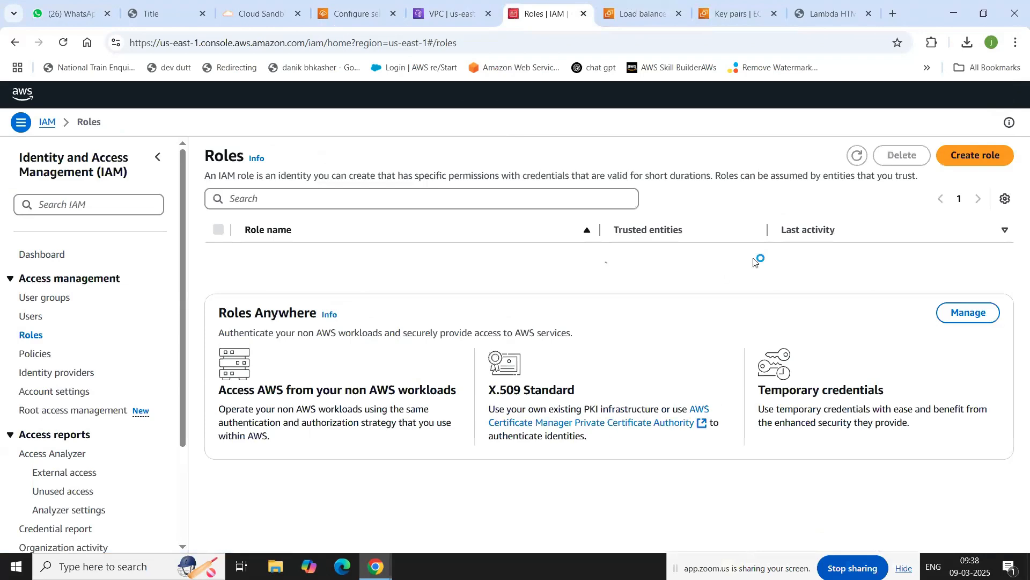
- Start a new role for an AWS service with EC2 as both service and use case, and continue to the permissions
click(966, 155)
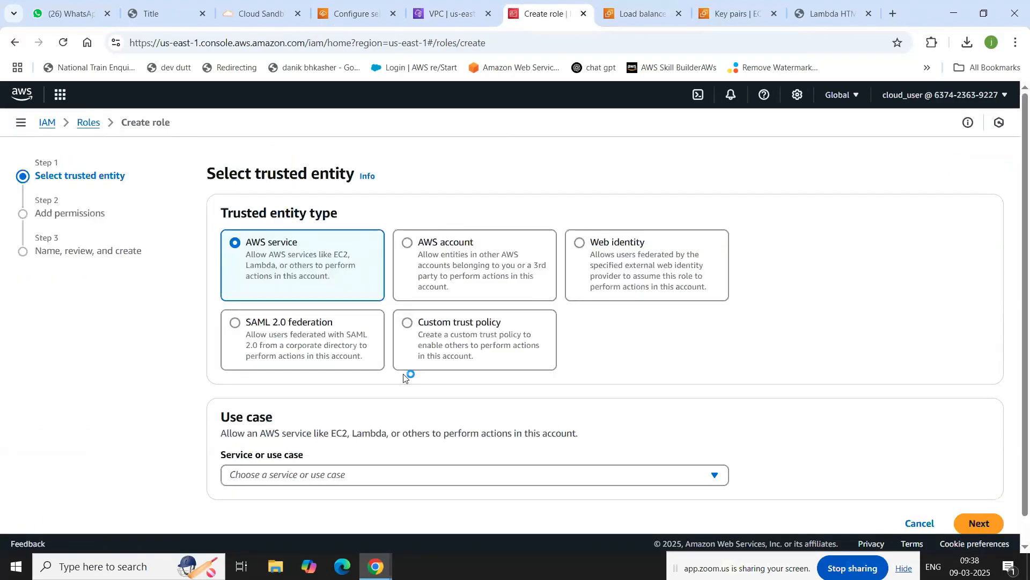
click(388, 472)
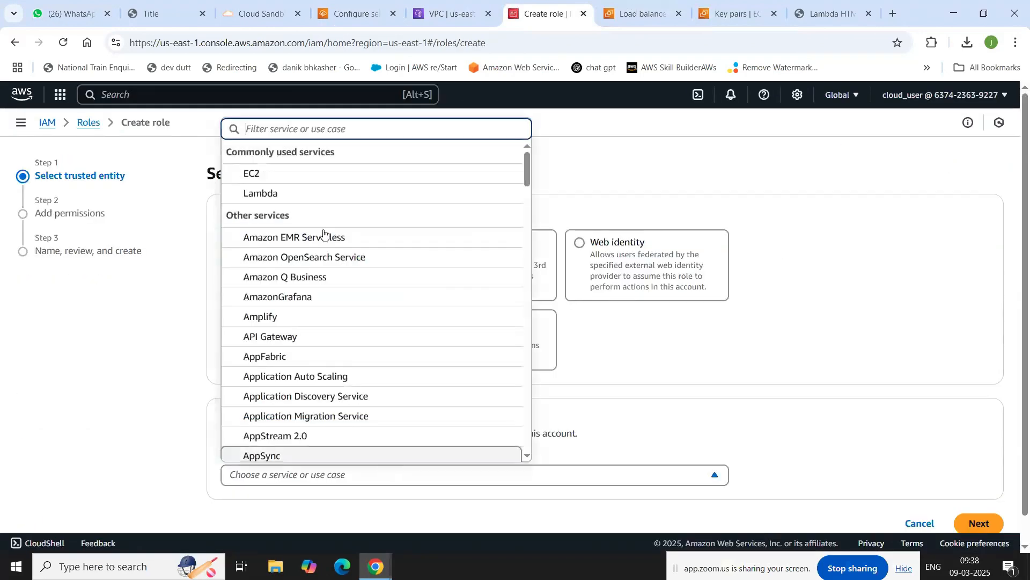
click(298, 175)
scroll(495, 412, down, 5)
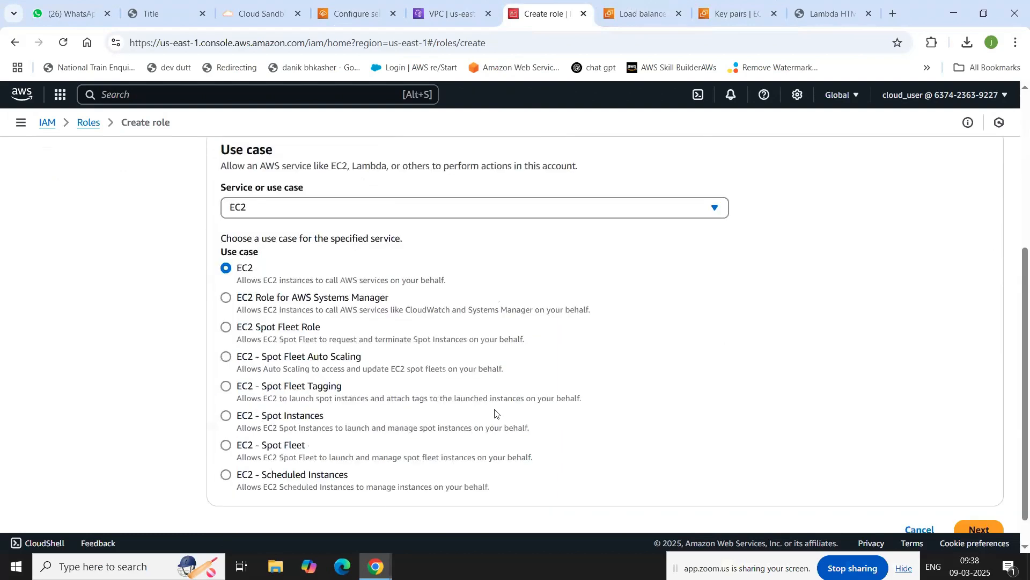
scroll(555, 375, down, 1)
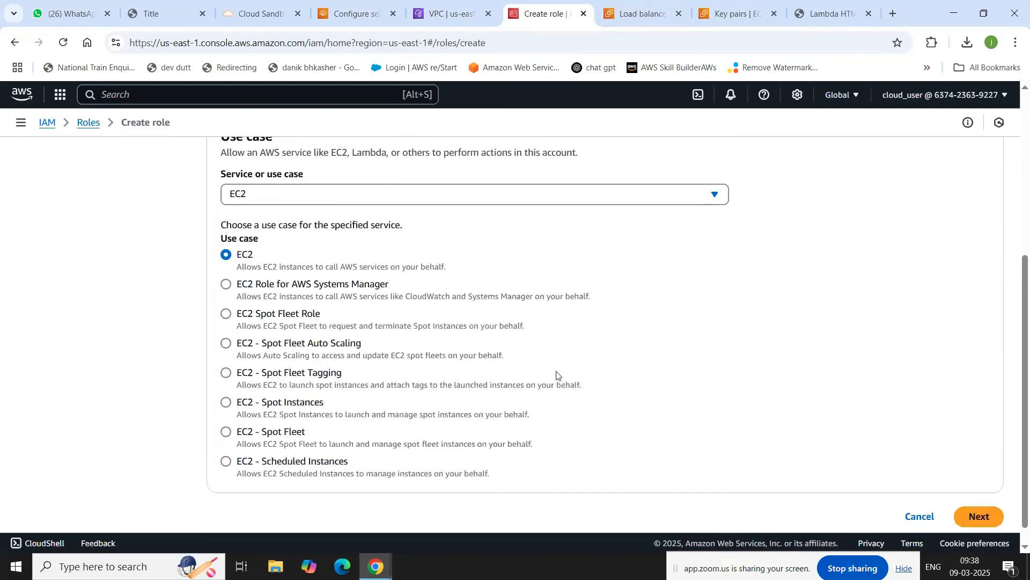
click(984, 492)
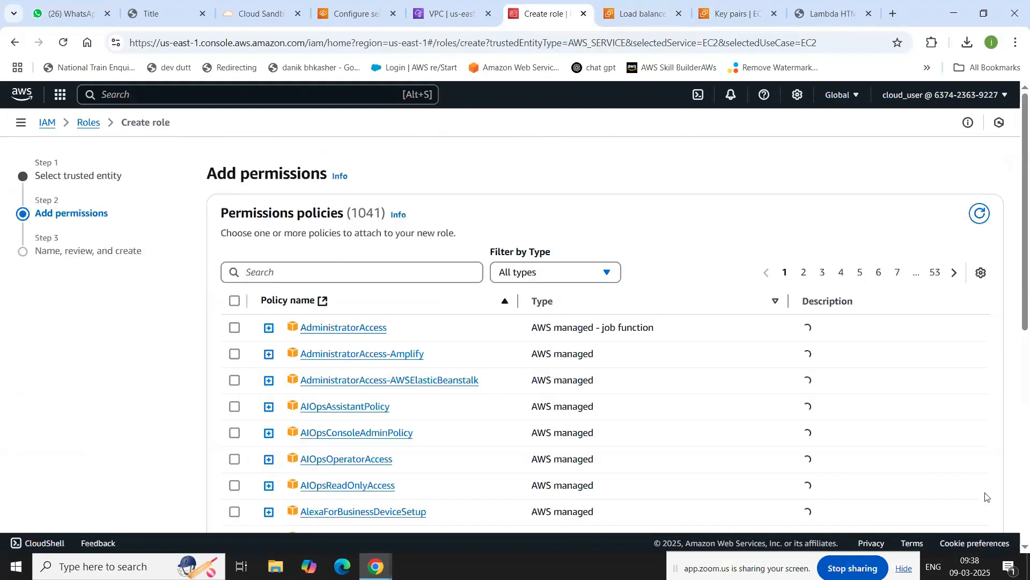
- Filter the permissions policies by ec2, attach AmazonEC2FullAccess to the role, and continue to naming and review
click(332, 263)
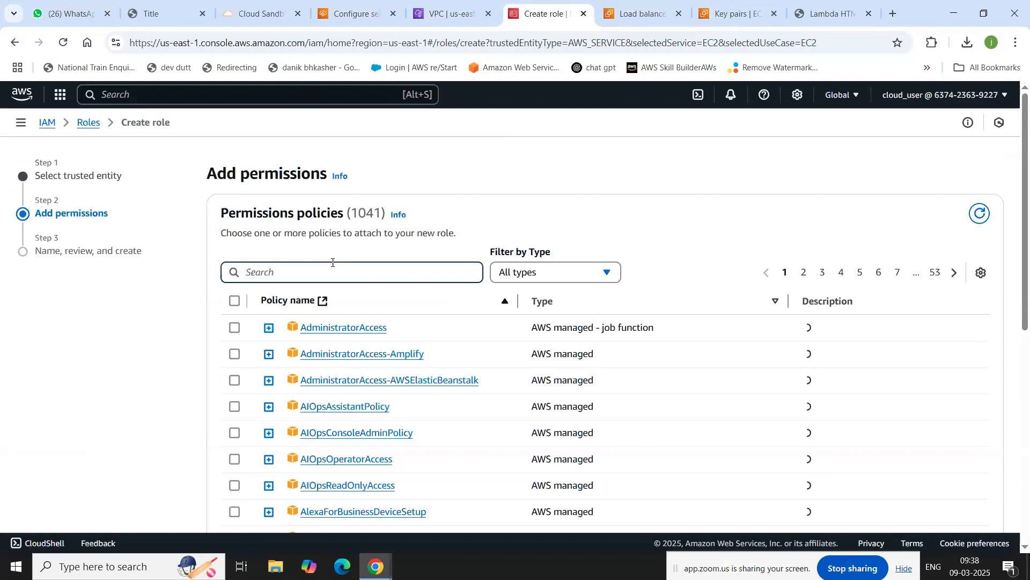
text(ec2)
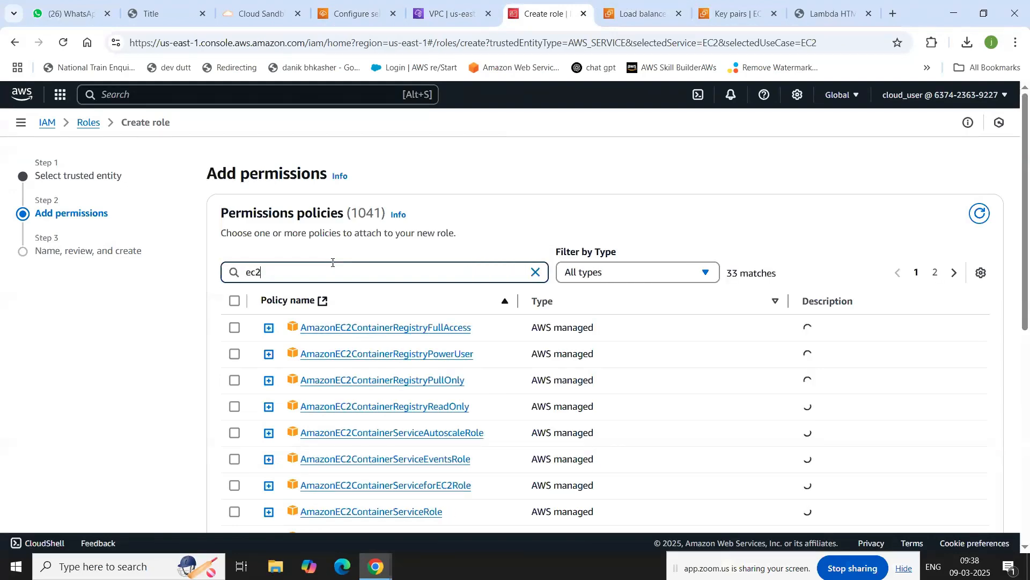
scroll(299, 456, down, 3)
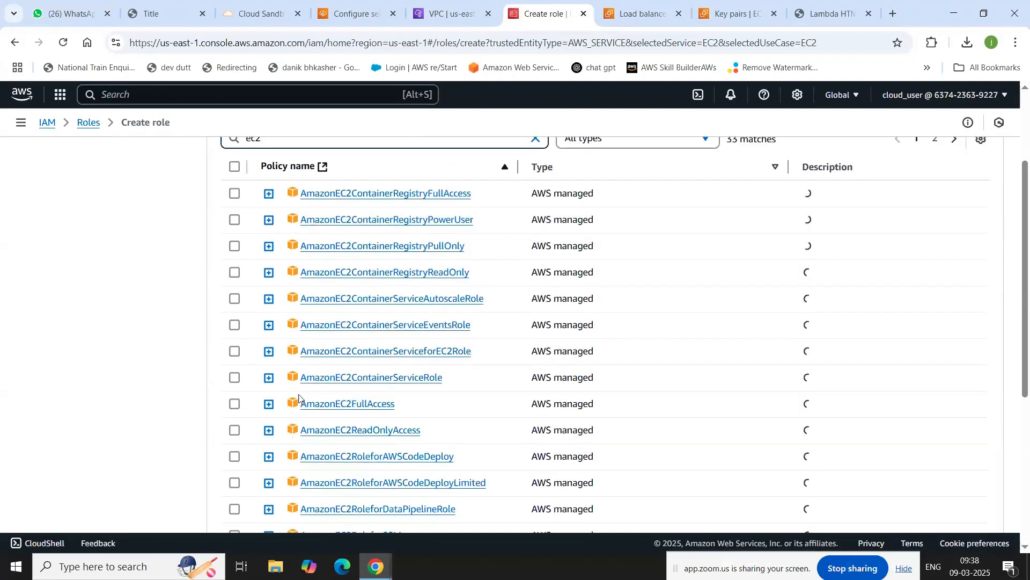
click(235, 404)
scroll(429, 416, up, 3)
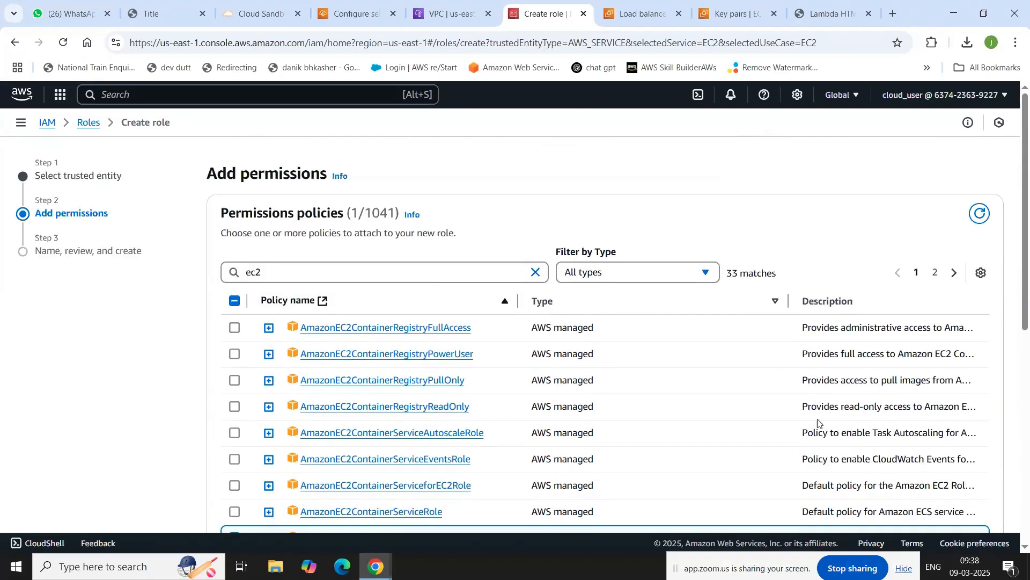
scroll(818, 422, down, 8)
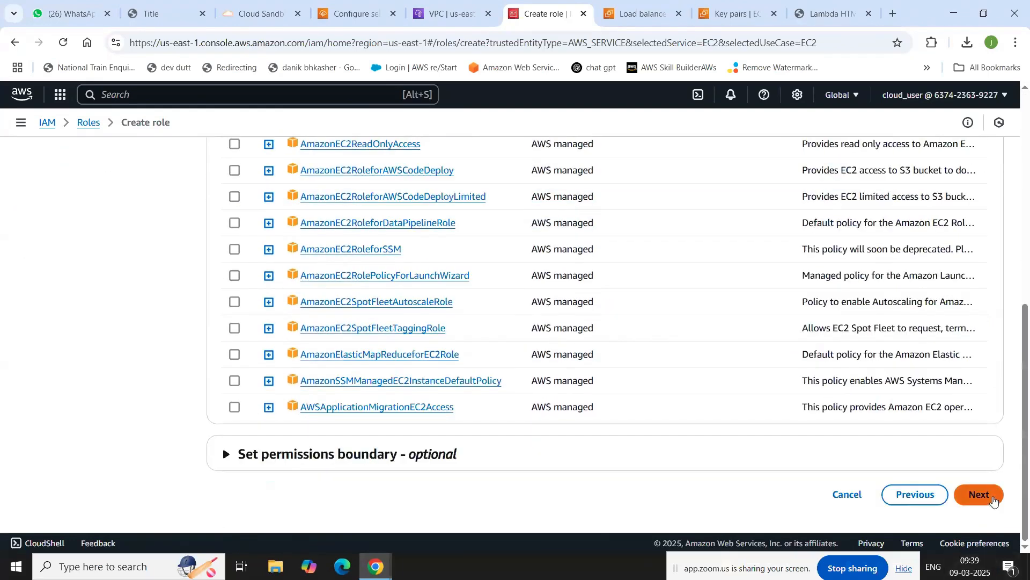
click(992, 499)
- Name the role ec4elastic and create it with the default description
click(313, 202)
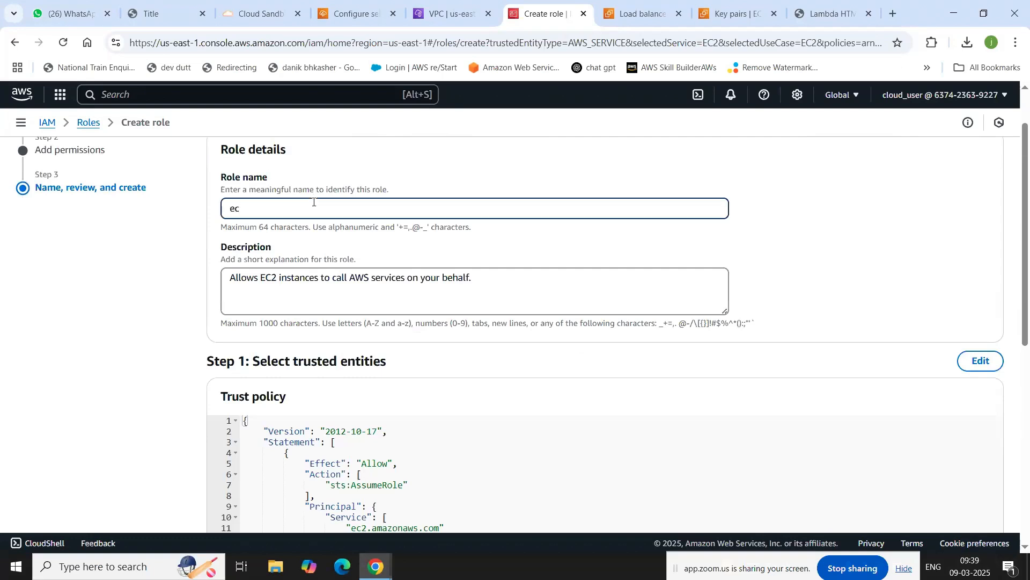
text(ec4el)
click(468, 11)
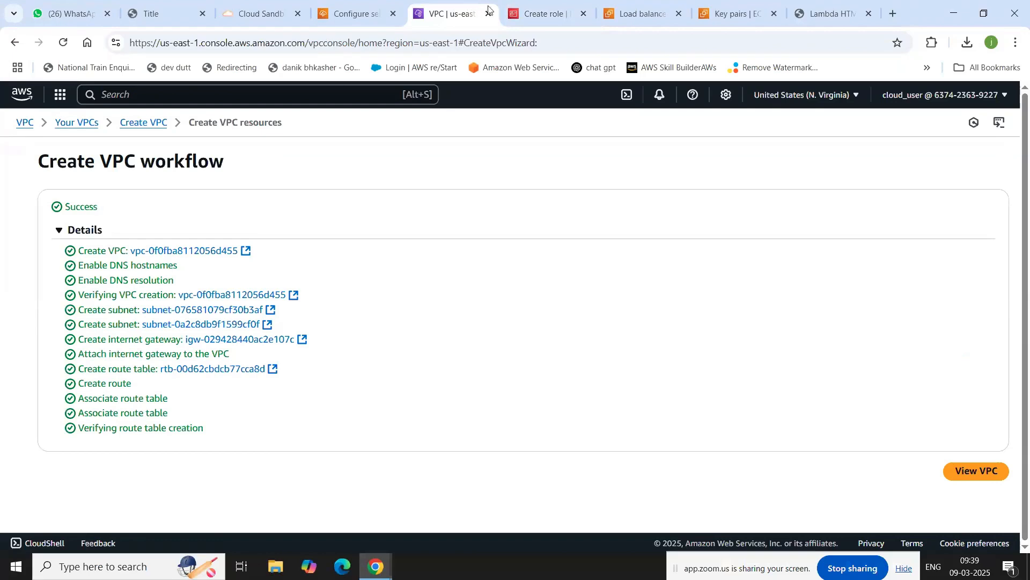
click(519, 15)
scroll(376, 161, up, 2)
scroll(407, 155, up, 3)
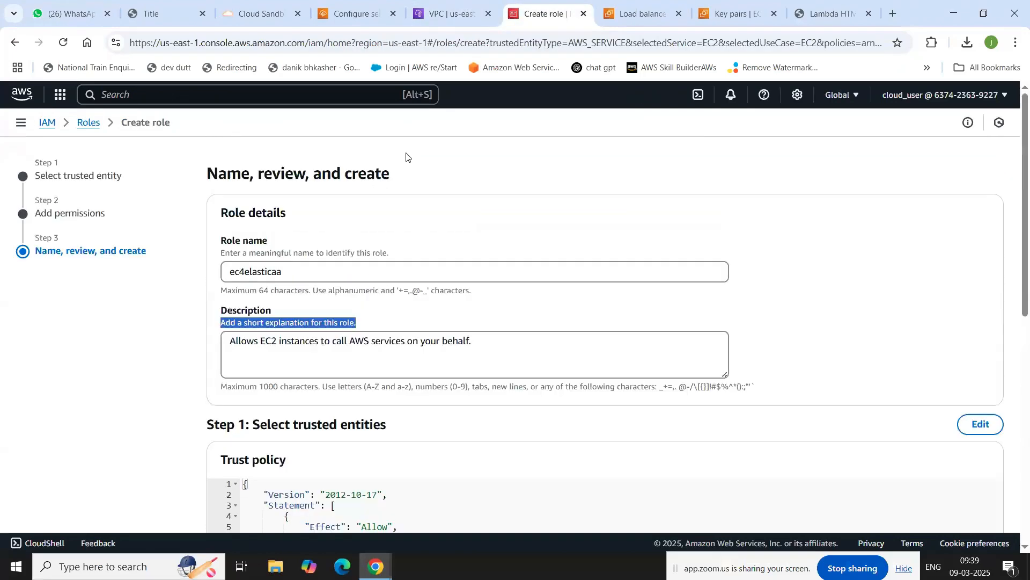
click(295, 267)
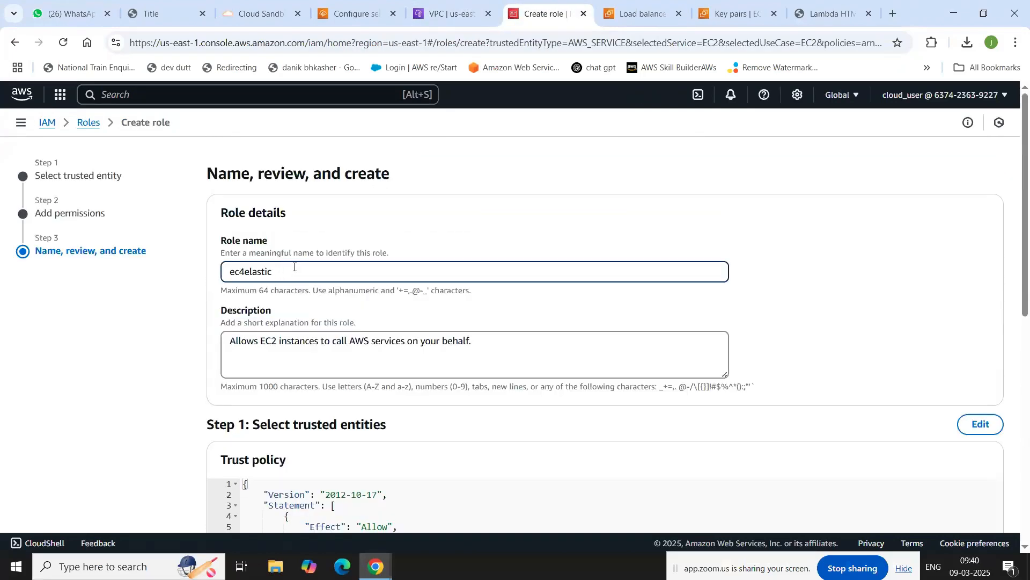
scroll(751, 418, down, 9)
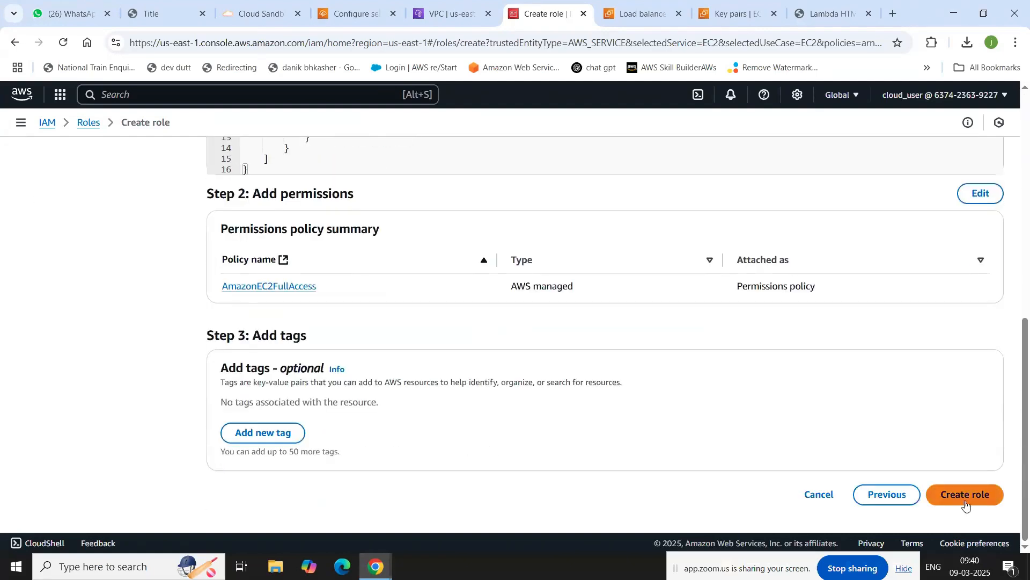
click(963, 495)
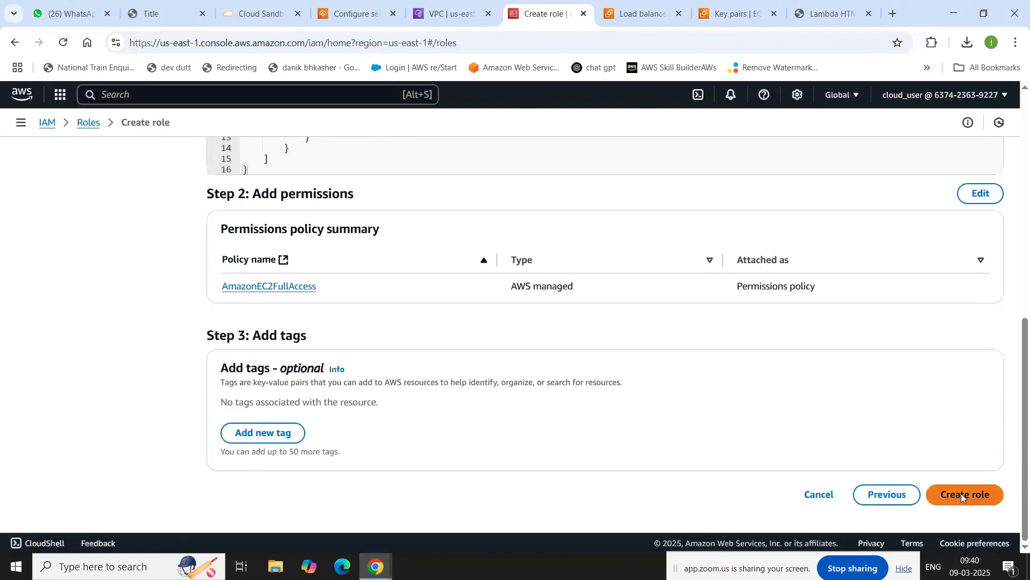
- Back in the Elastic Beanstalk setup, refresh the EC2 instance profiles, choose ec4elastic, and continue to the networking configuration
click(363, 5)
click(753, 450)
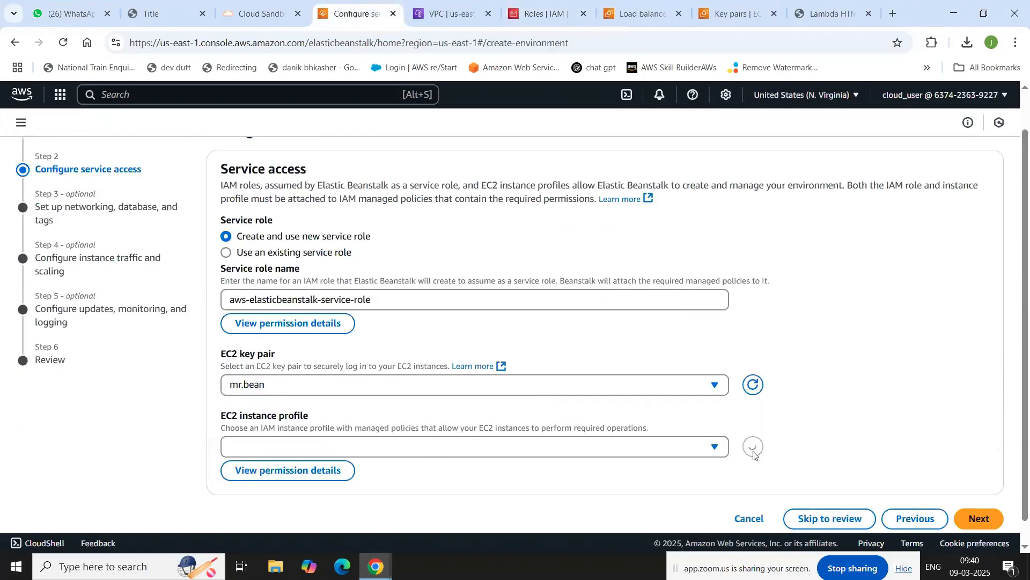
click(714, 447)
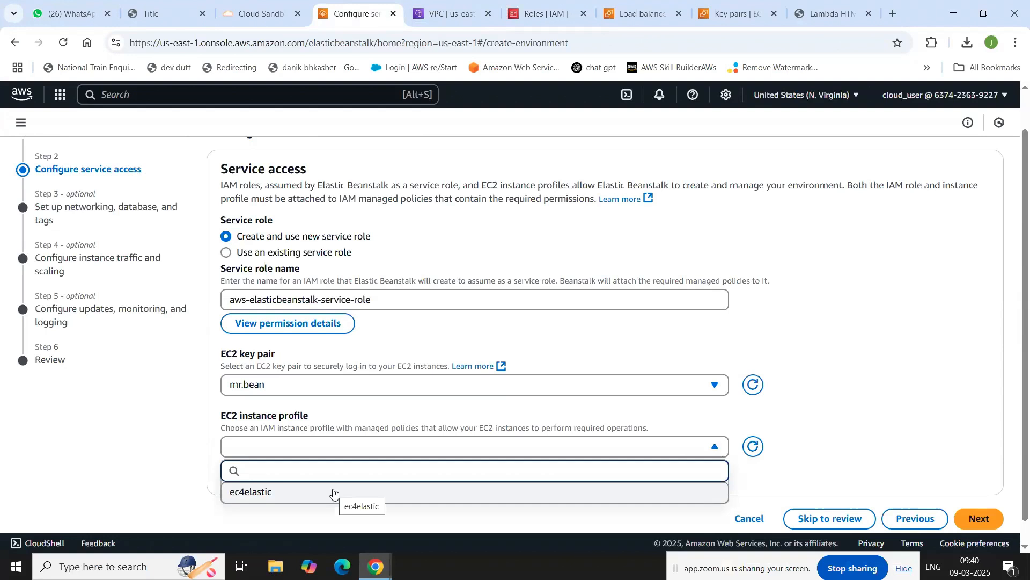
click(333, 492)
scroll(632, 484, down, 1)
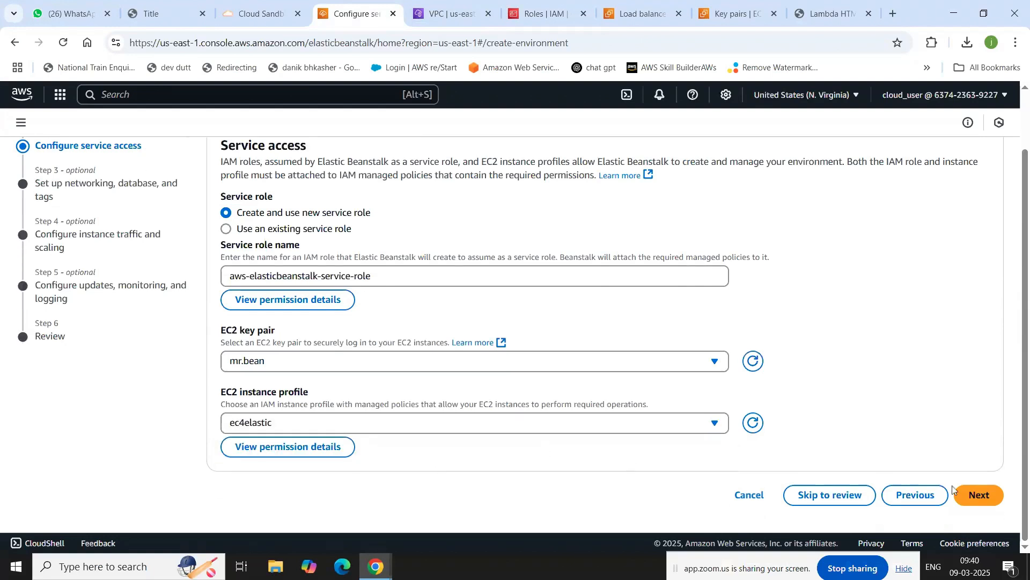
click(981, 496)
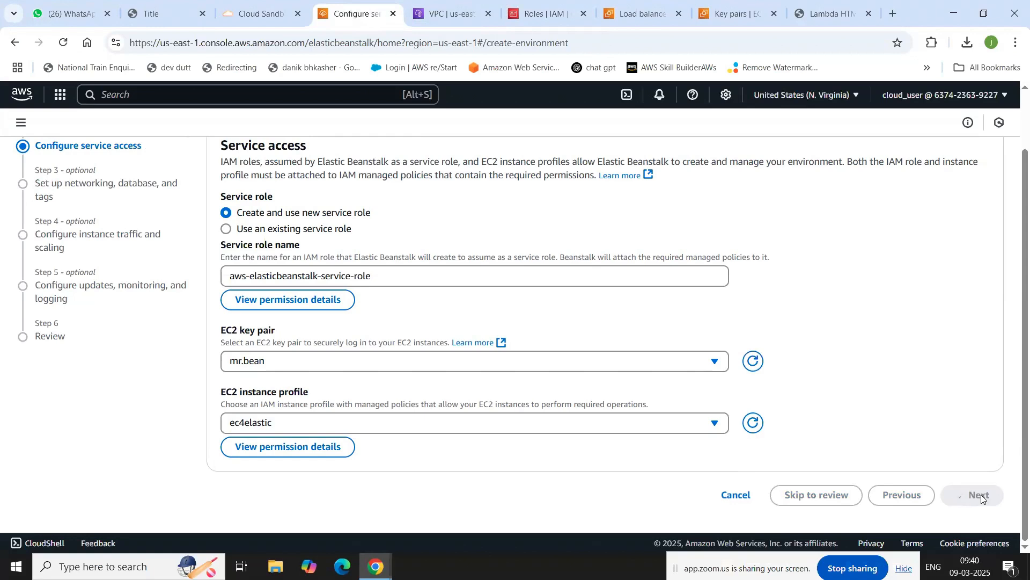
- Select the VPC vpc-094ebe7d982654017 (172.31.0.0/16) for the environment
click(481, 199)
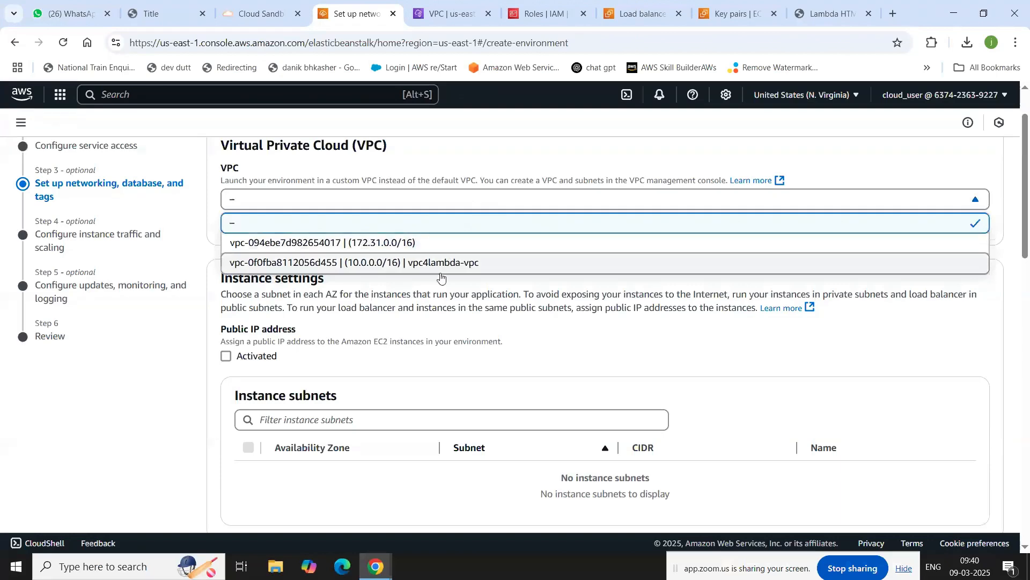
click(432, 245)
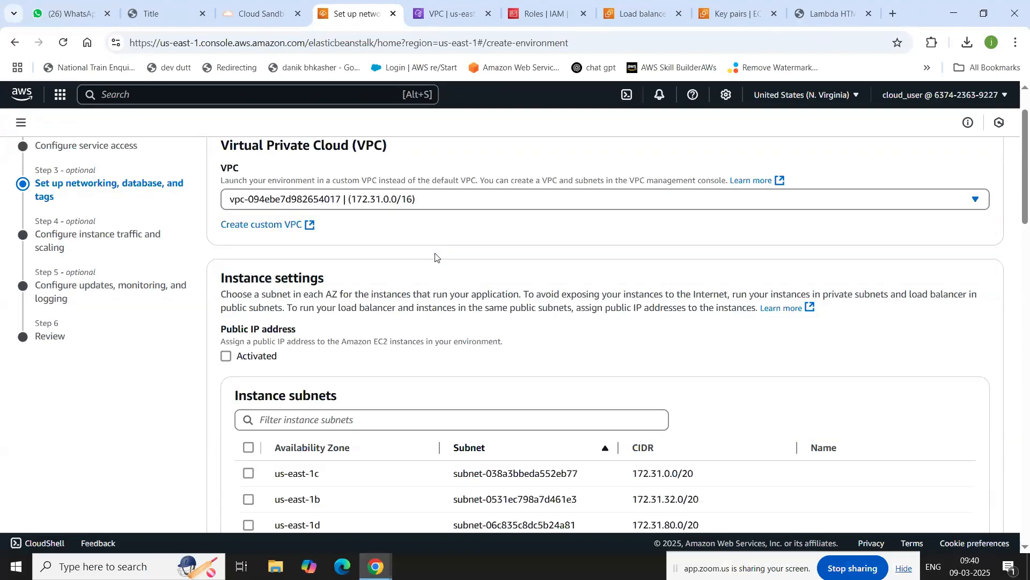
scroll(435, 257, down, 2)
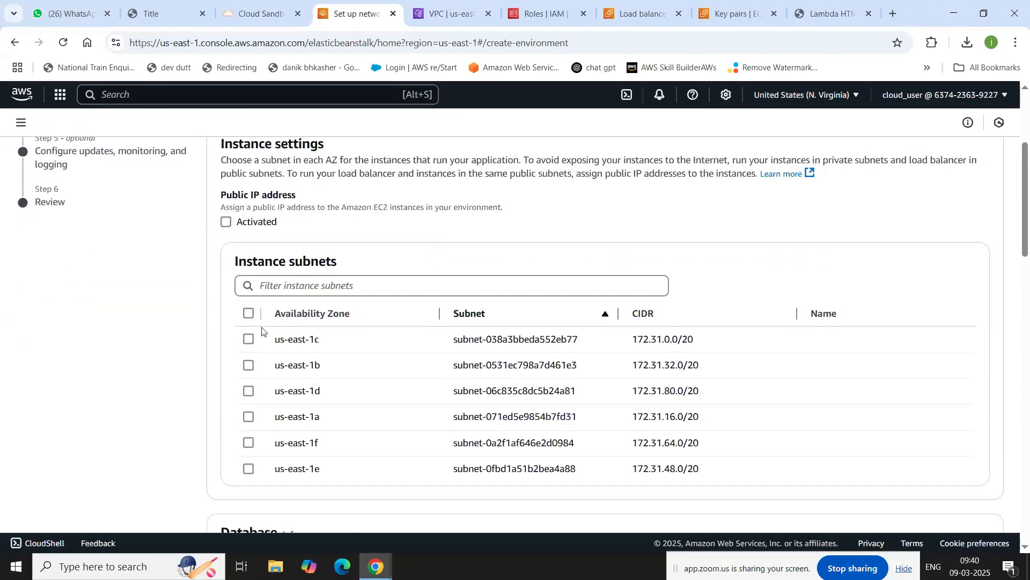
click(248, 313)
scroll(673, 384, down, 8)
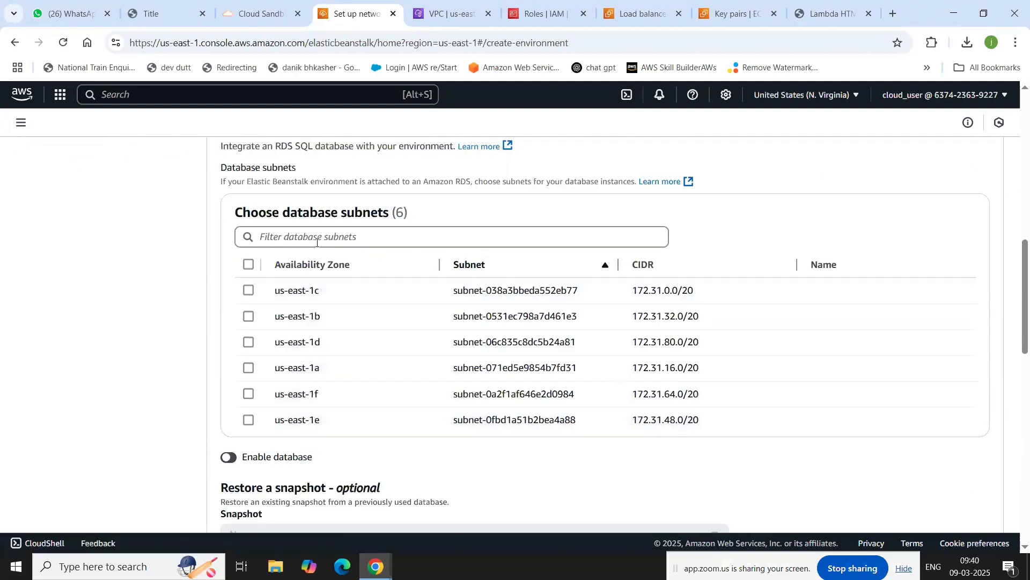
scroll(323, 298, up, 5)
scroll(323, 298, down, 3)
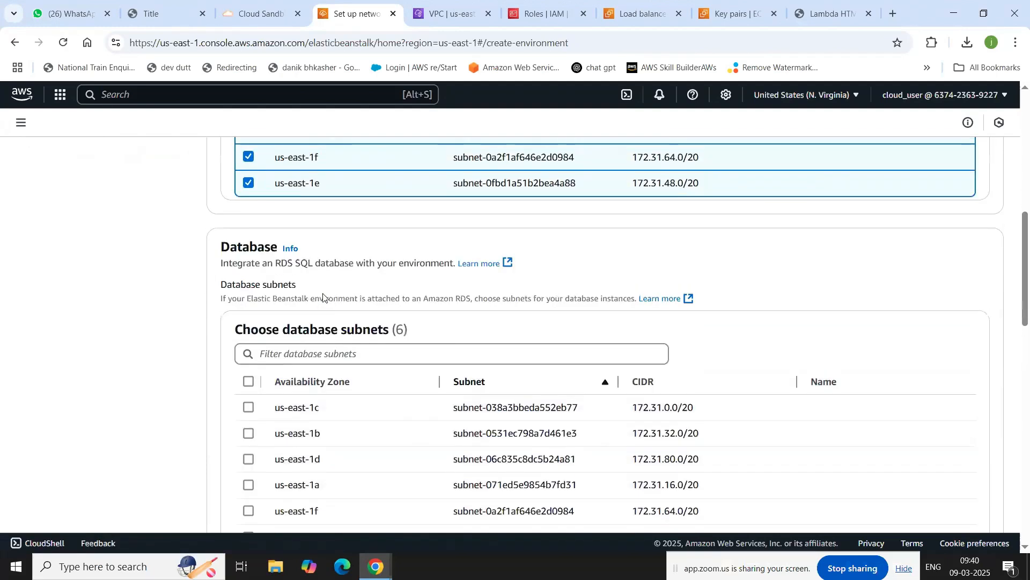
scroll(323, 298, up, 8)
scroll(323, 298, down, 1)
scroll(323, 298, up, 2)
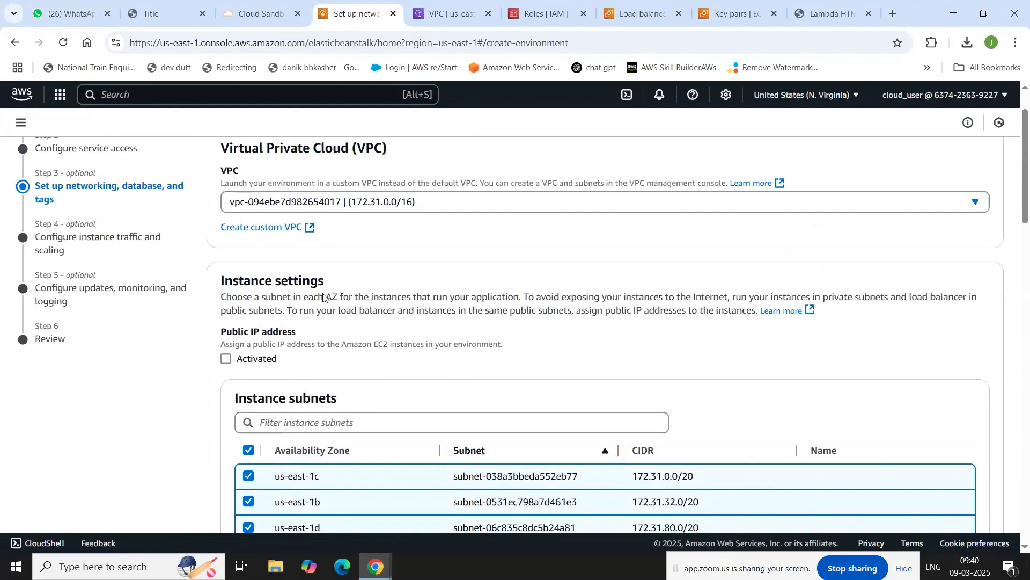
scroll(323, 298, down, 1)
scroll(323, 298, down, 10)
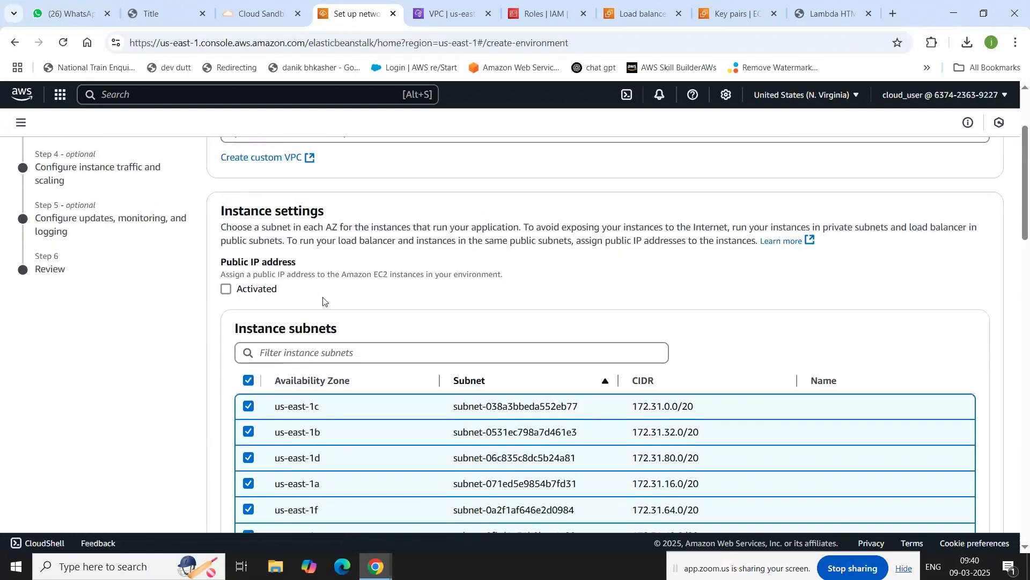
scroll(323, 304, down, 5)
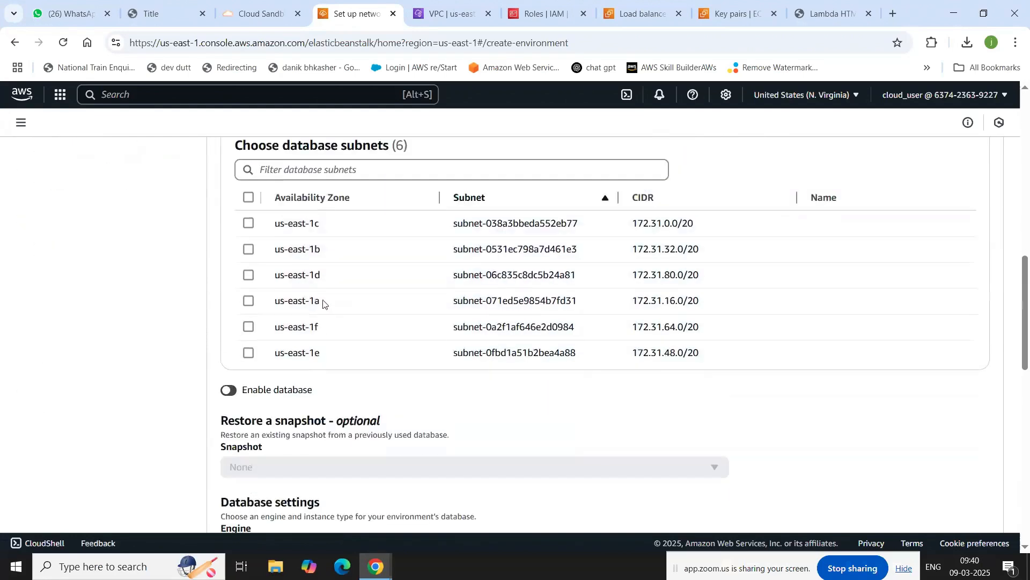
scroll(323, 303, up, 4)
scroll(323, 304, up, 1)
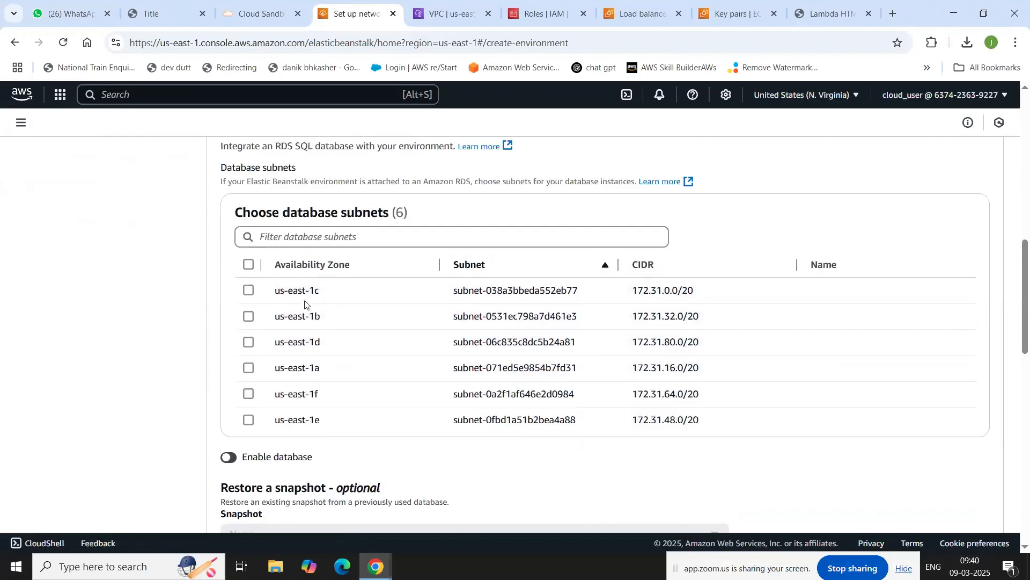
scroll(248, 294, up, 10)
scroll(238, 421, down, 1)
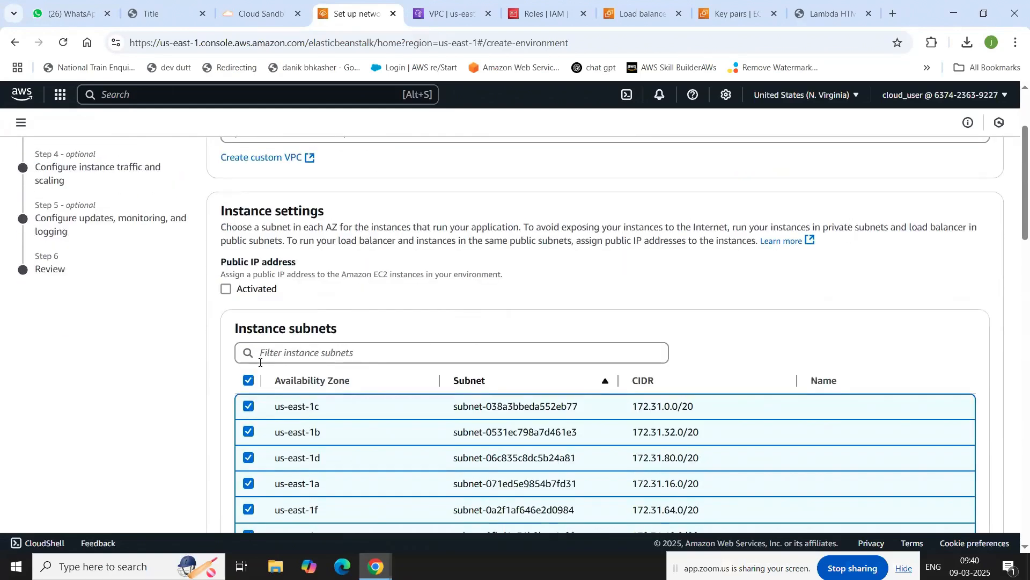
click(252, 380)
- Select the us-east-1c subnet for both the instances and the database, and continue to the instance traffic and scaling configuration
click(324, 411)
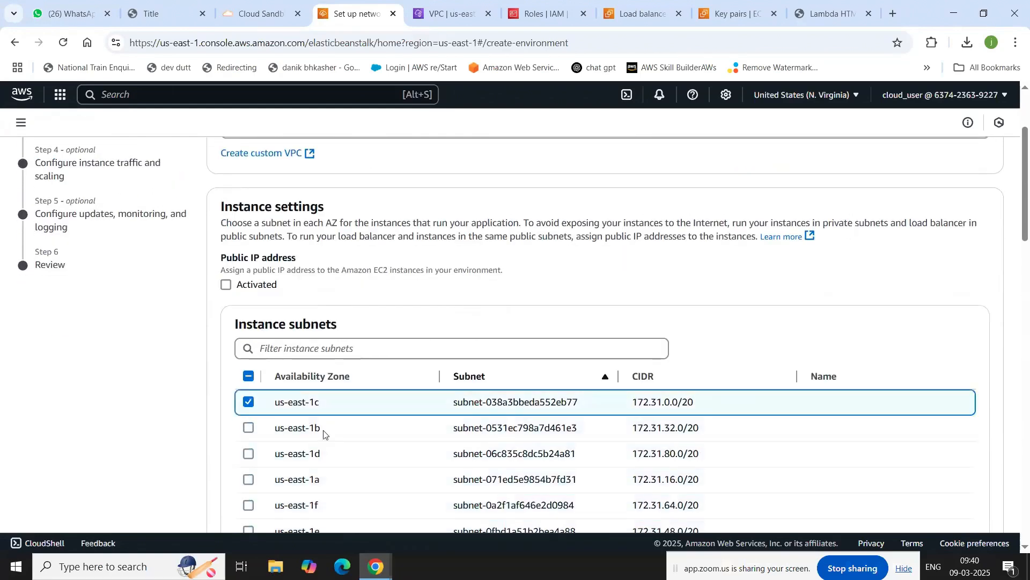
scroll(317, 431, down, 5)
click(250, 425)
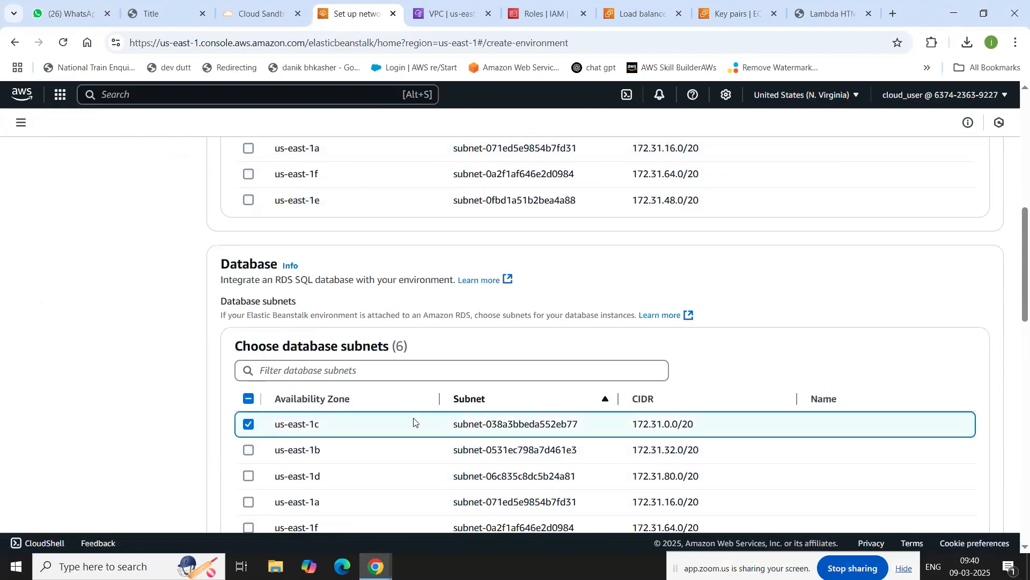
scroll(413, 421, down, 6)
scroll(373, 388, down, 3)
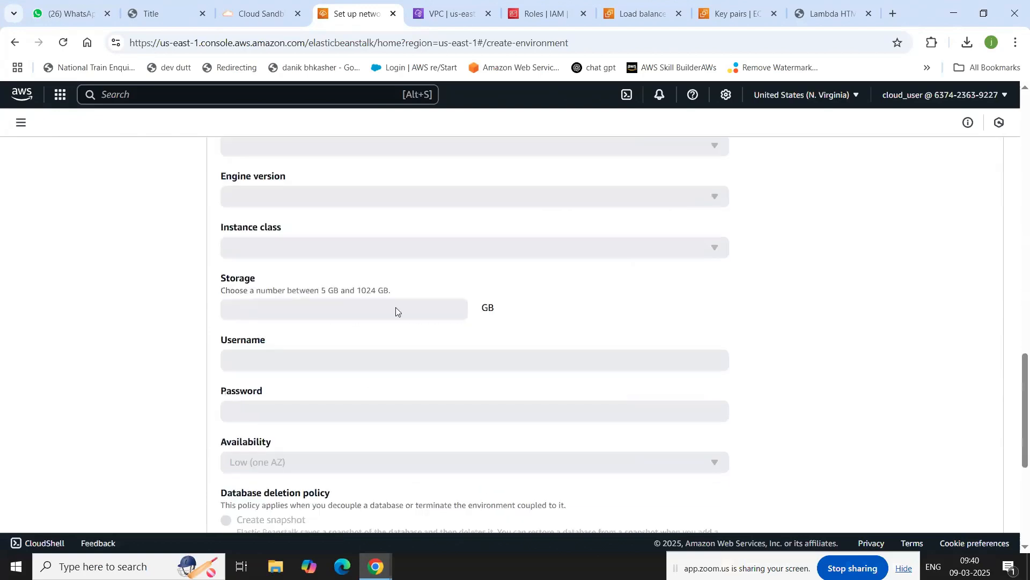
scroll(403, 349, down, 5)
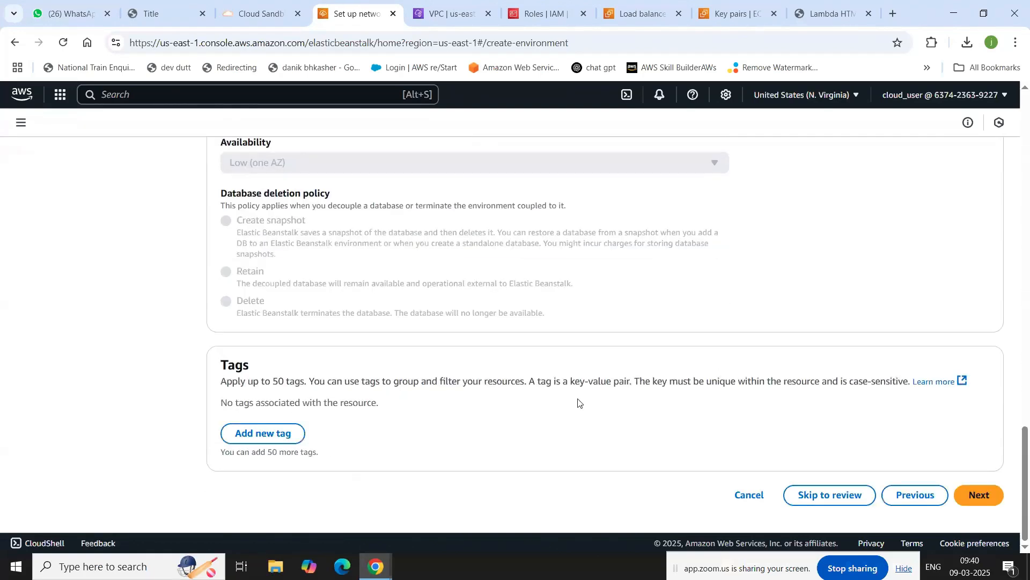
click(983, 501)
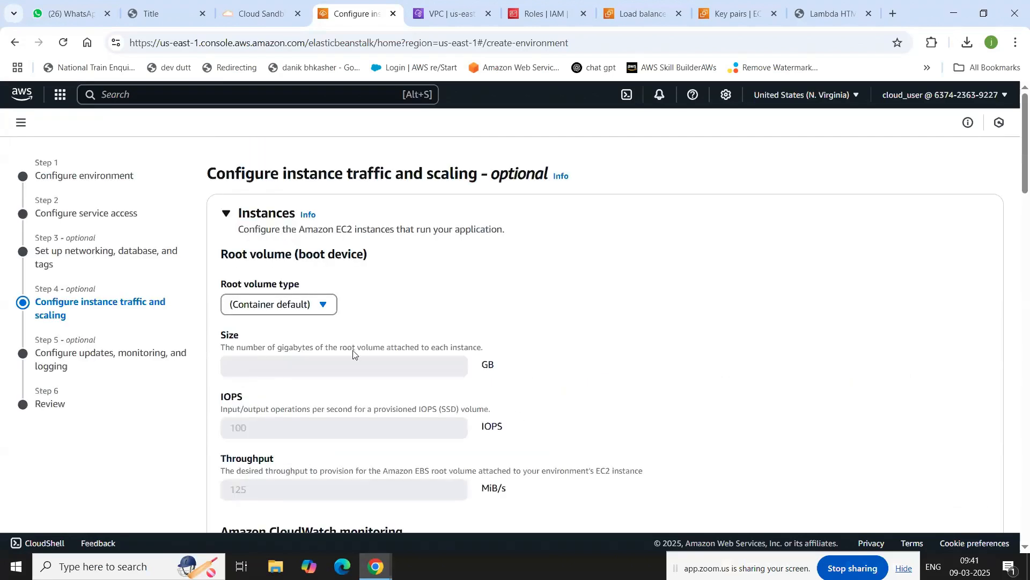
- Set the root volume type of the instances to General Purpose 3(SSD)
click(317, 307)
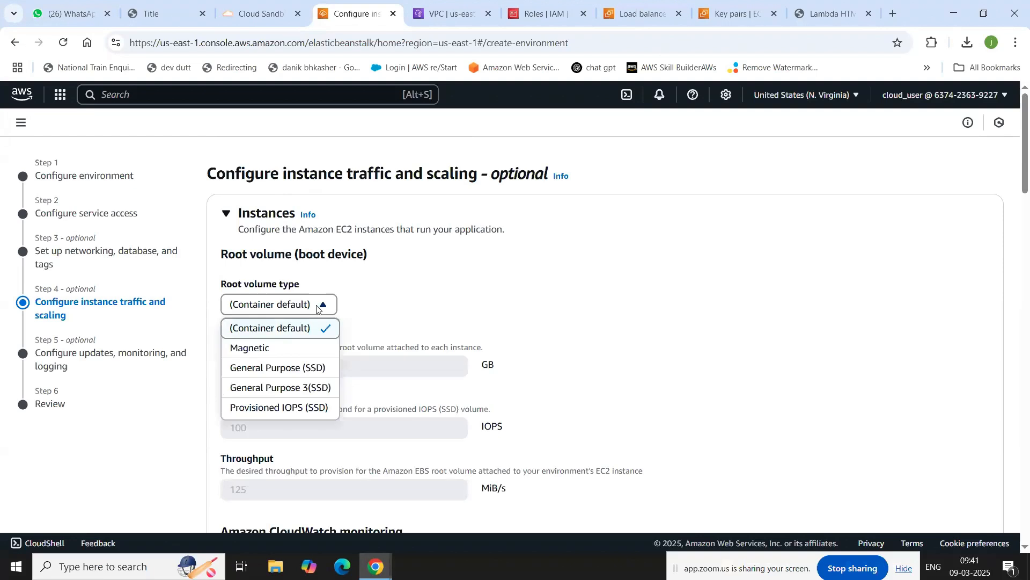
click(318, 305)
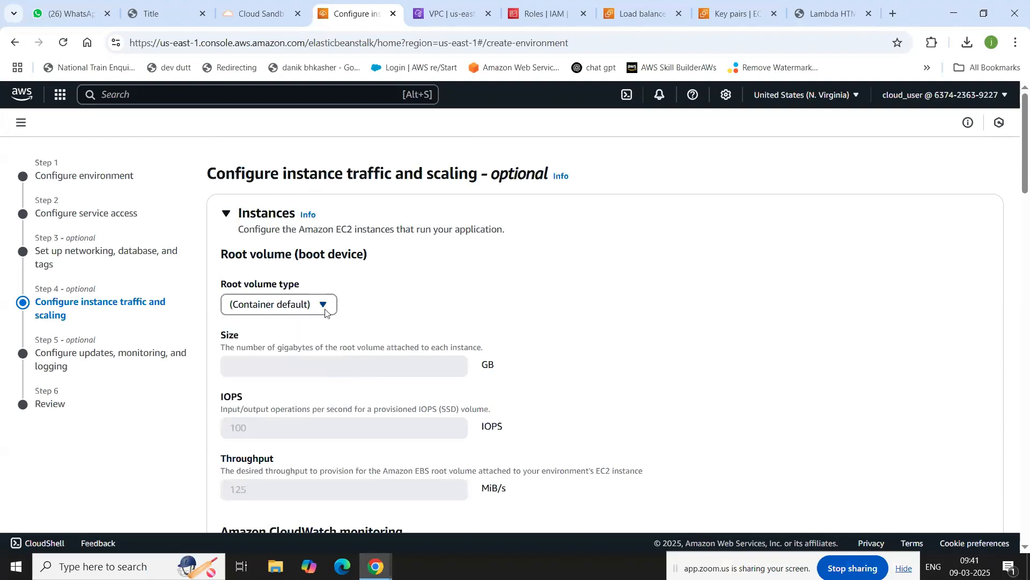
click(328, 308)
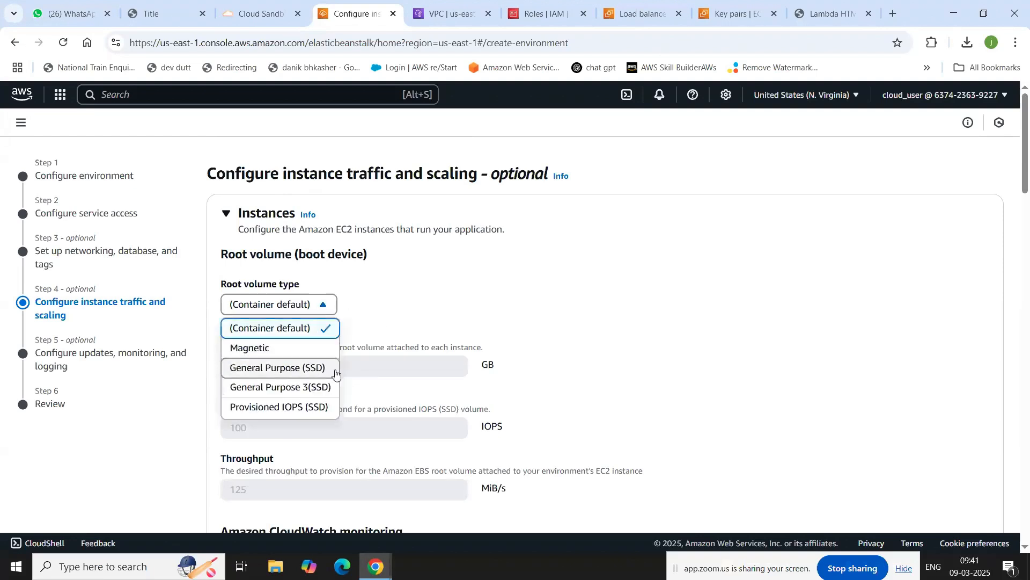
click(299, 391)
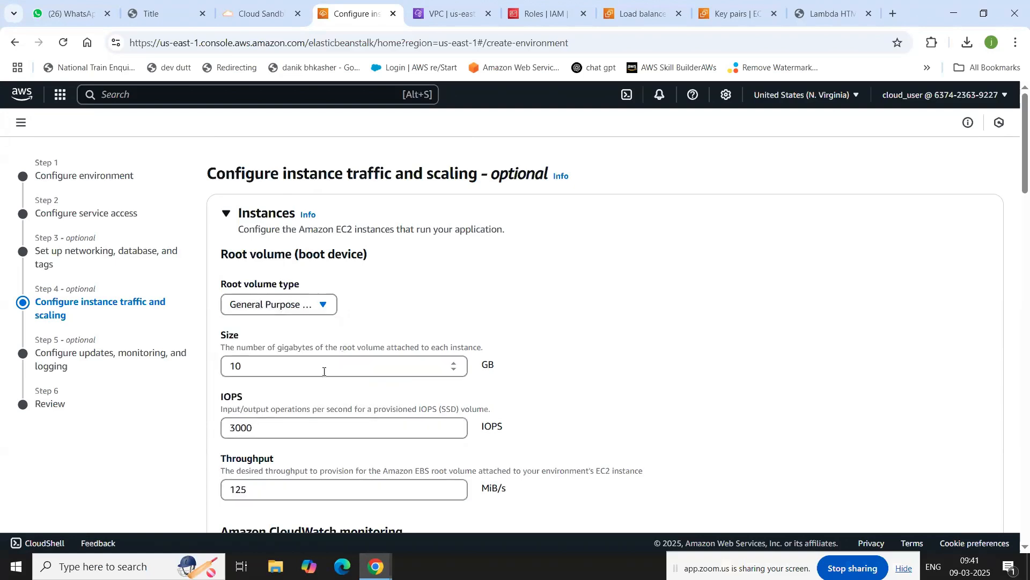
- Assign the default and sec4lambda EC2 security groups to the instances
scroll(323, 370, down, 4)
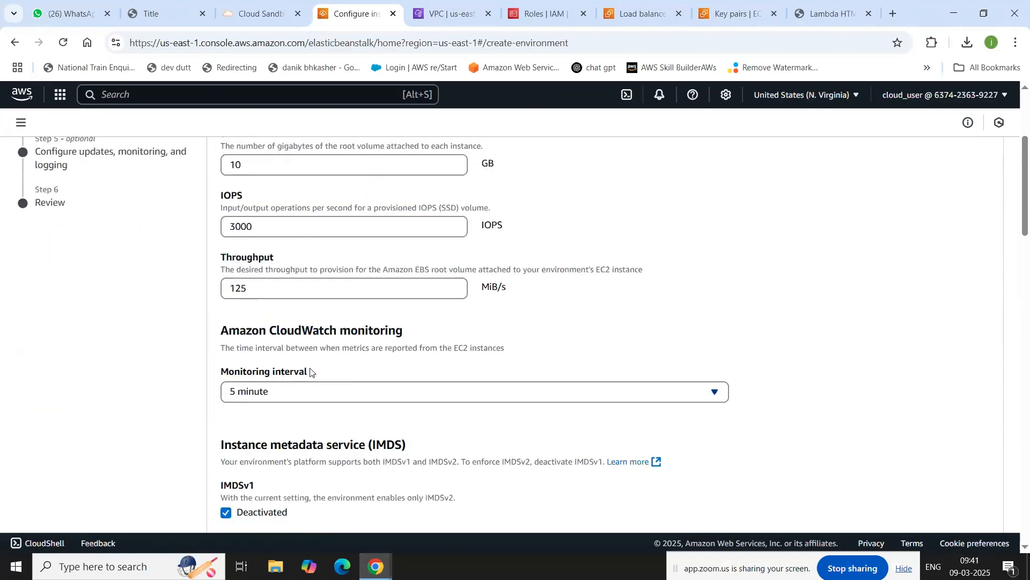
scroll(322, 368, down, 5)
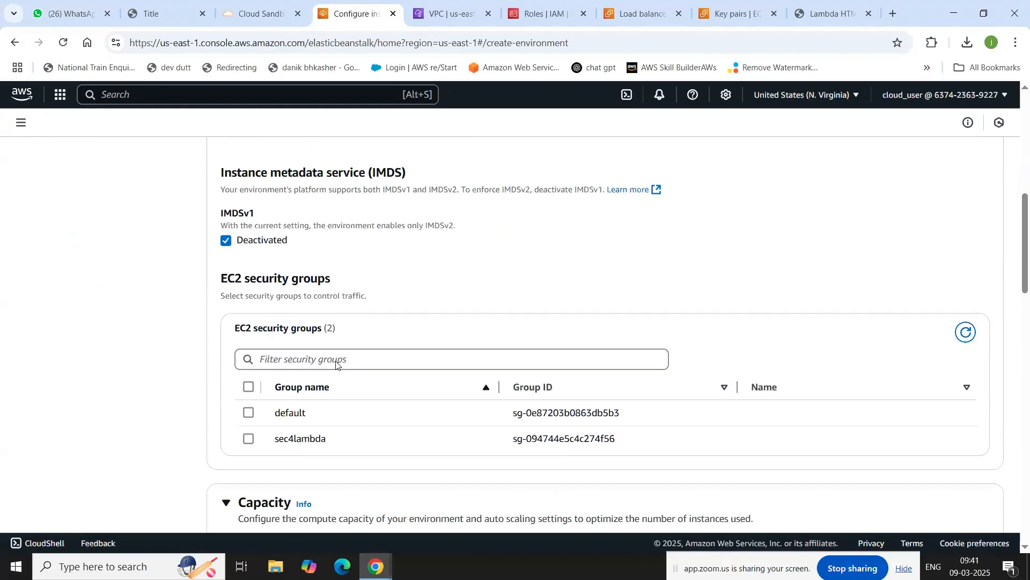
scroll(337, 365, down, 1)
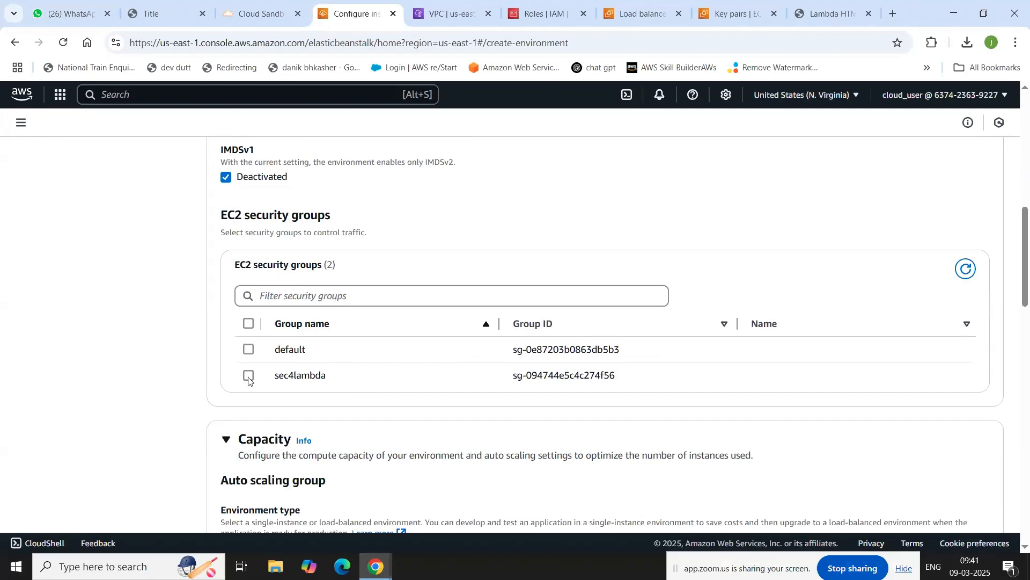
click(249, 350)
click(249, 376)
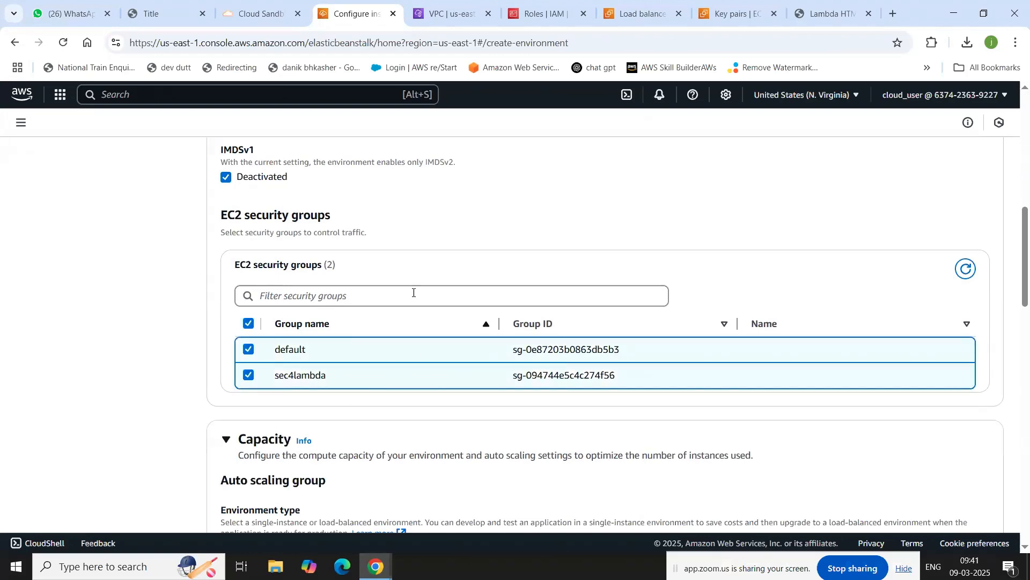
- Choose Single instance as the environment type of the auto scaling group
scroll(445, 369, down, 3)
scroll(448, 369, down, 4)
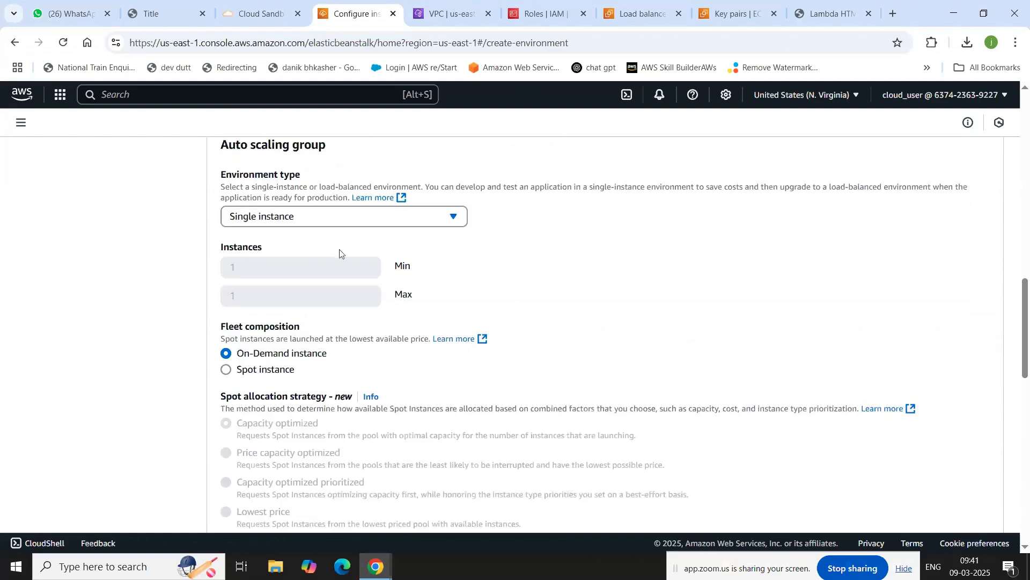
click(345, 223)
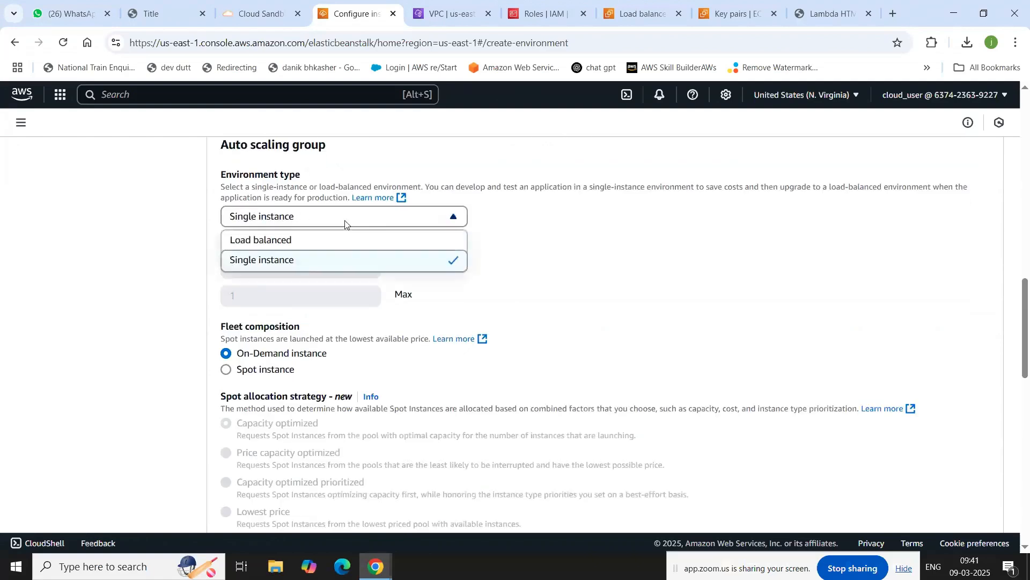
click(304, 262)
scroll(375, 290, down, 2)
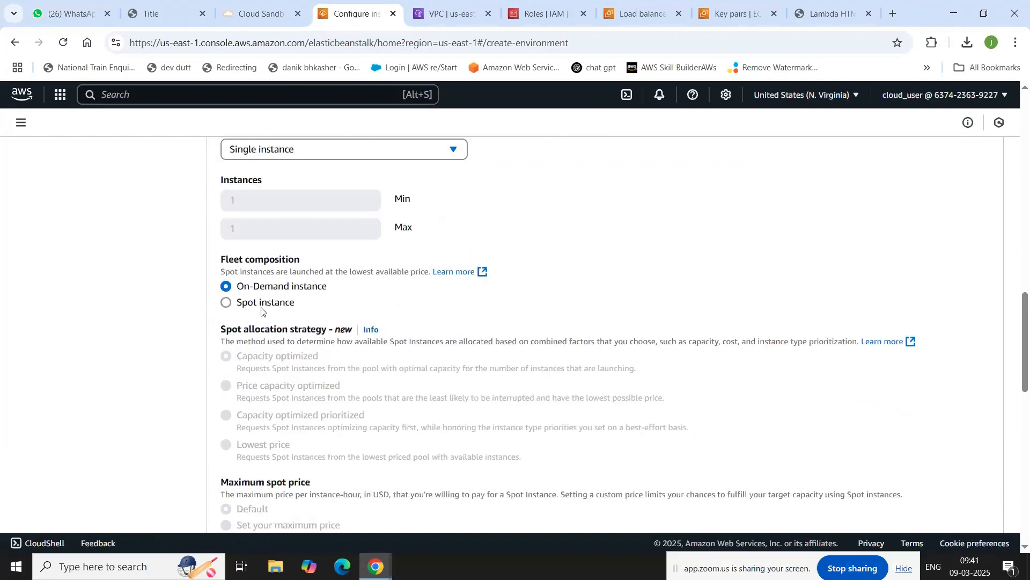
- Set the instance type to t2.micro and continue to the updates, monitoring, and logging configuration
scroll(333, 317, down, 1)
scroll(333, 317, down, 9)
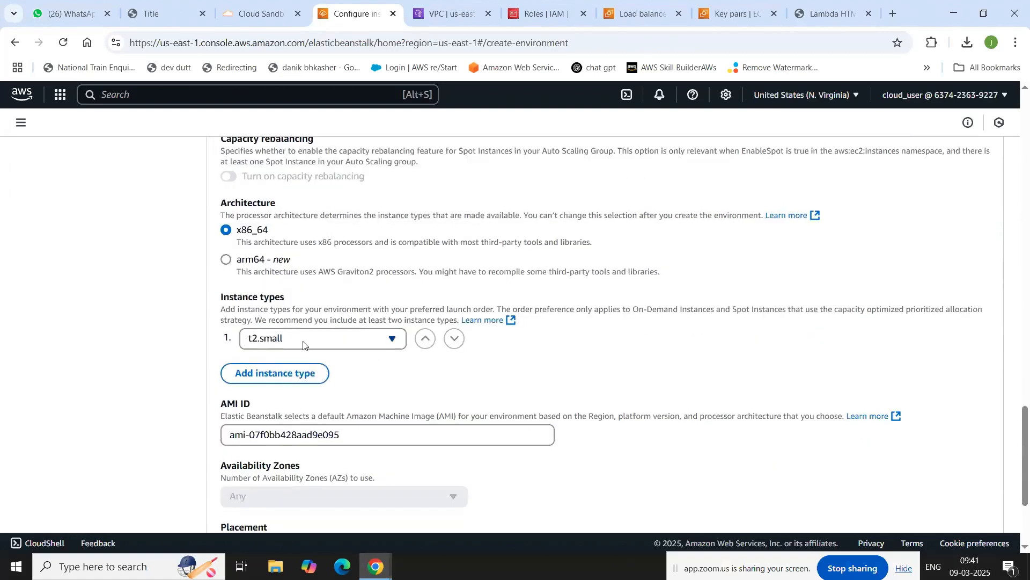
click(363, 338)
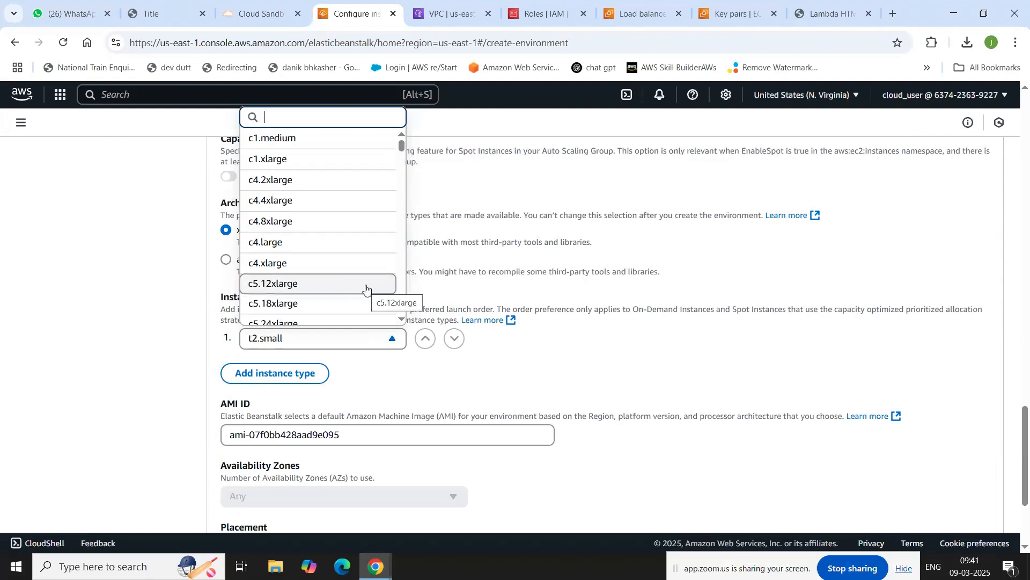
text(t2)
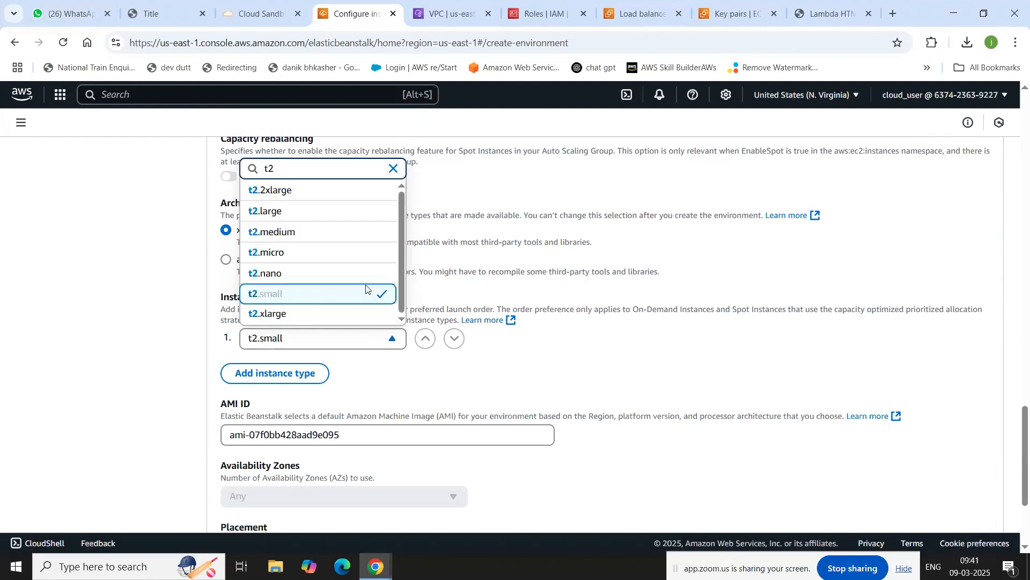
click(268, 257)
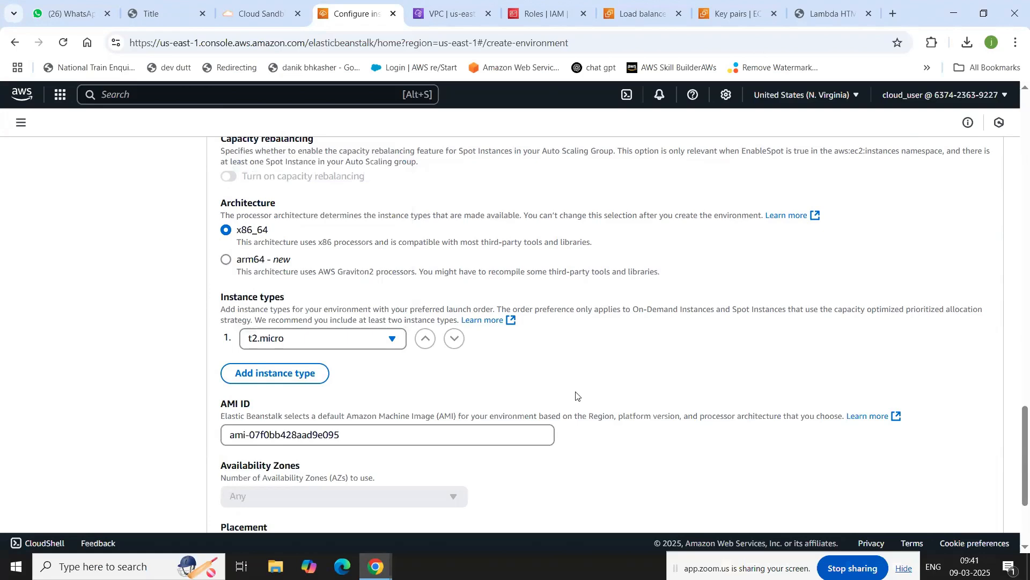
scroll(577, 396, down, 1)
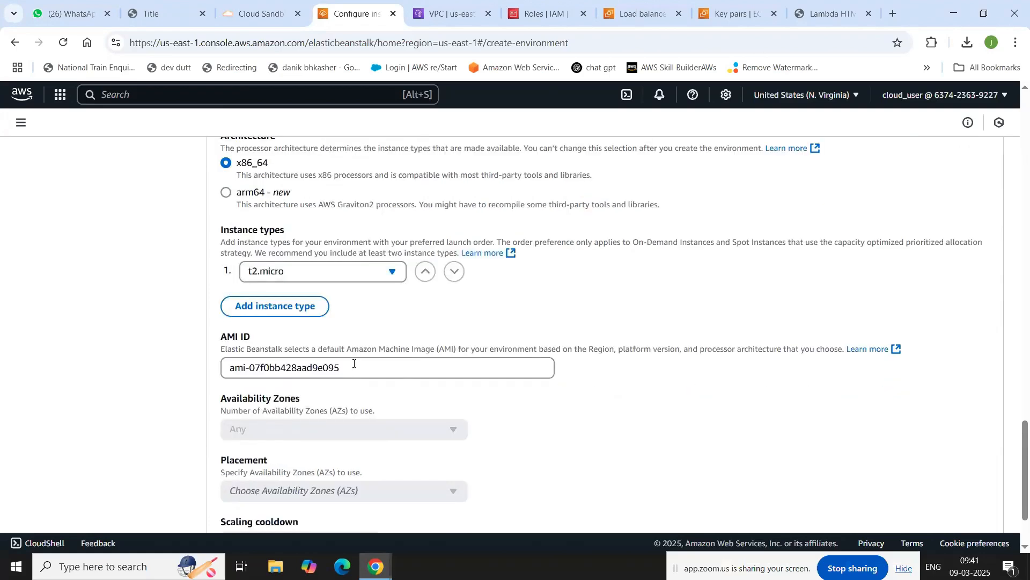
scroll(352, 366, down, 2)
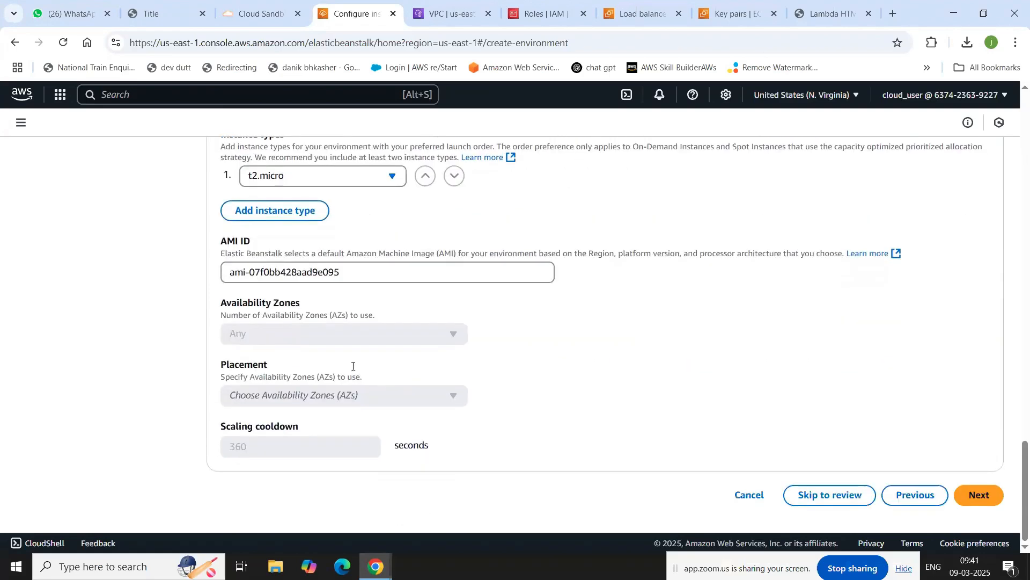
click(978, 504)
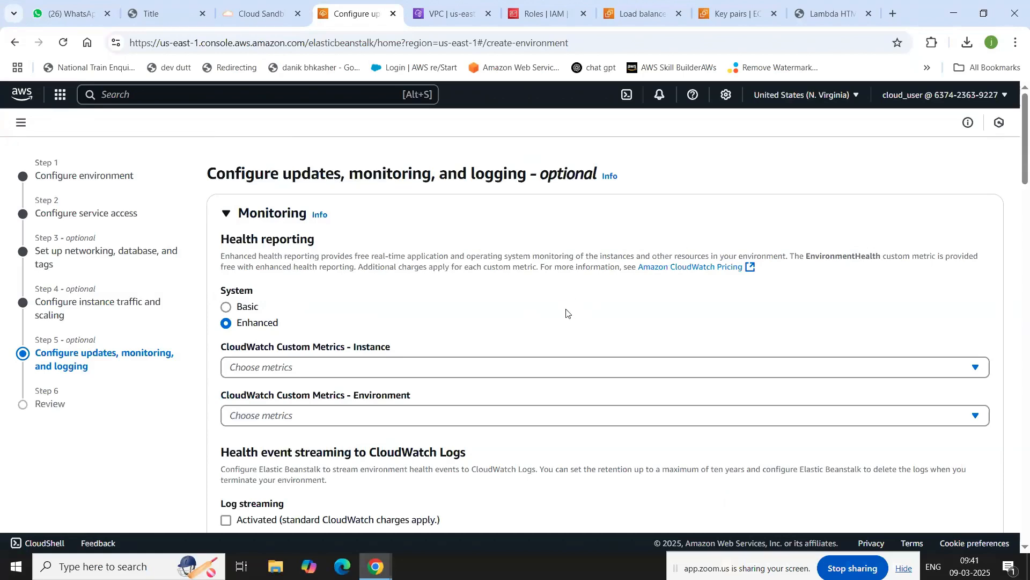
- Keep the default updates, monitoring, and logging settings and continue to the review
scroll(479, 336, down, 3)
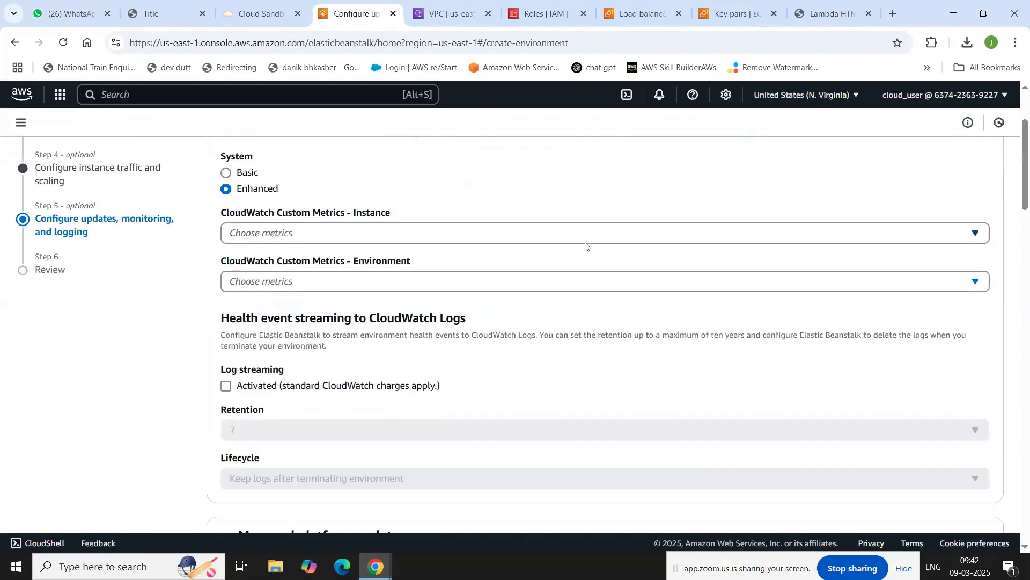
click(585, 240)
click(593, 240)
scroll(594, 352, down, 3)
scroll(787, 437, down, 15)
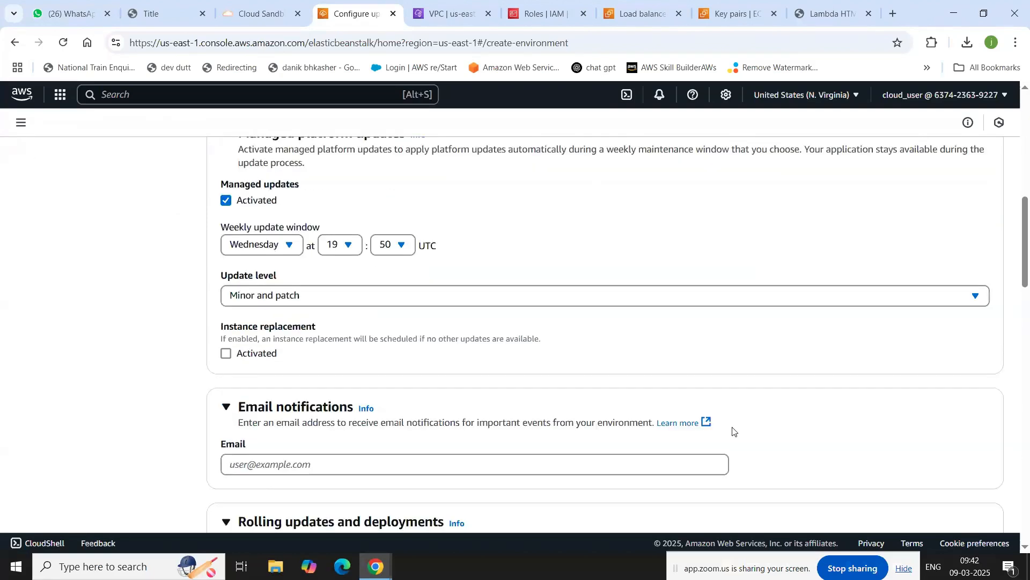
scroll(973, 471, down, 5)
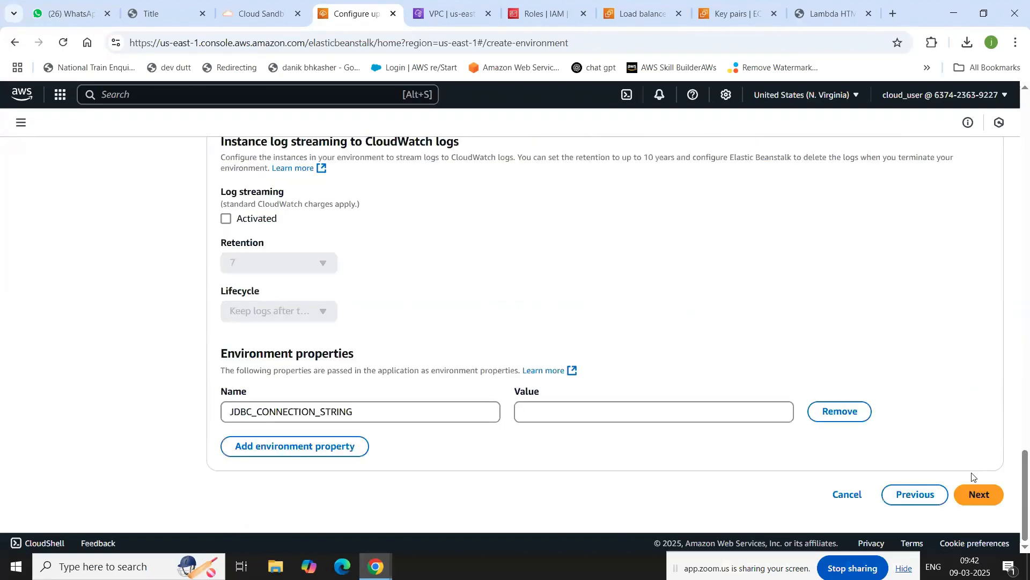
click(982, 493)
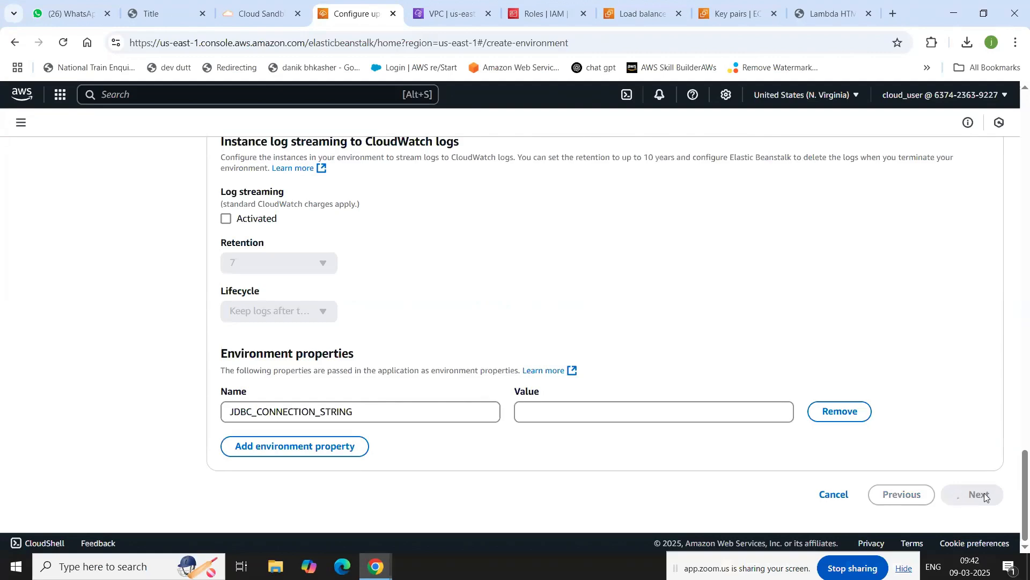
- Review the configuration summary and submit it to launch the mywebapp environment
scroll(987, 494, down, 12)
scroll(985, 496, down, 15)
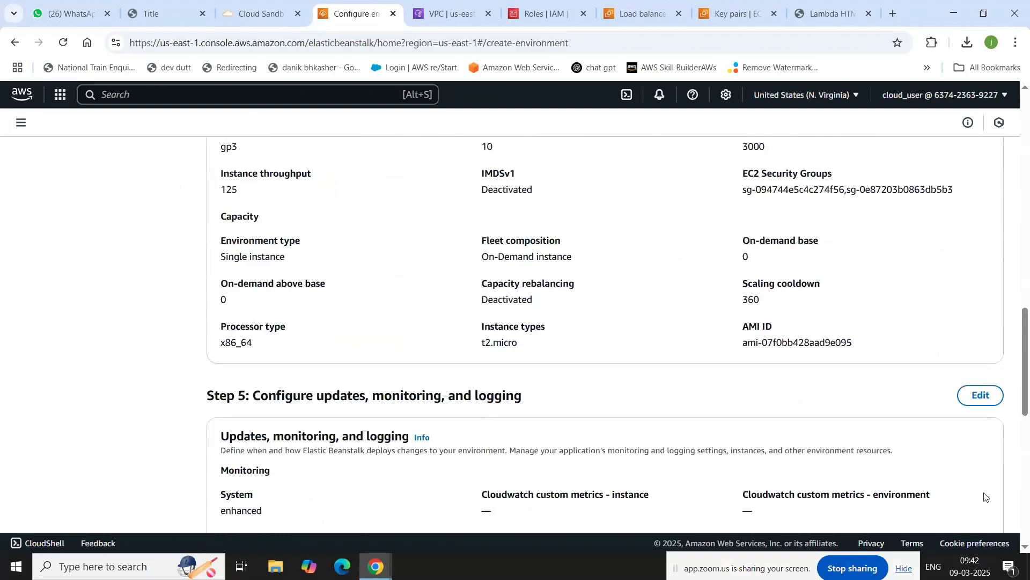
click(983, 494)
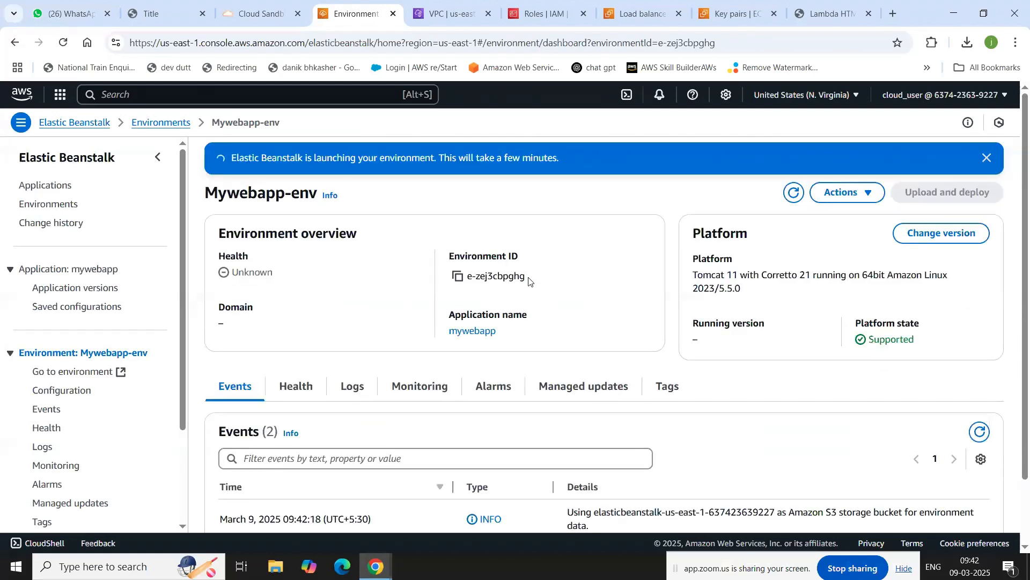
- Check the S3 storage bucket event of the new environment and open the S3 bucket list to find that bucket
scroll(536, 283, down, 2)
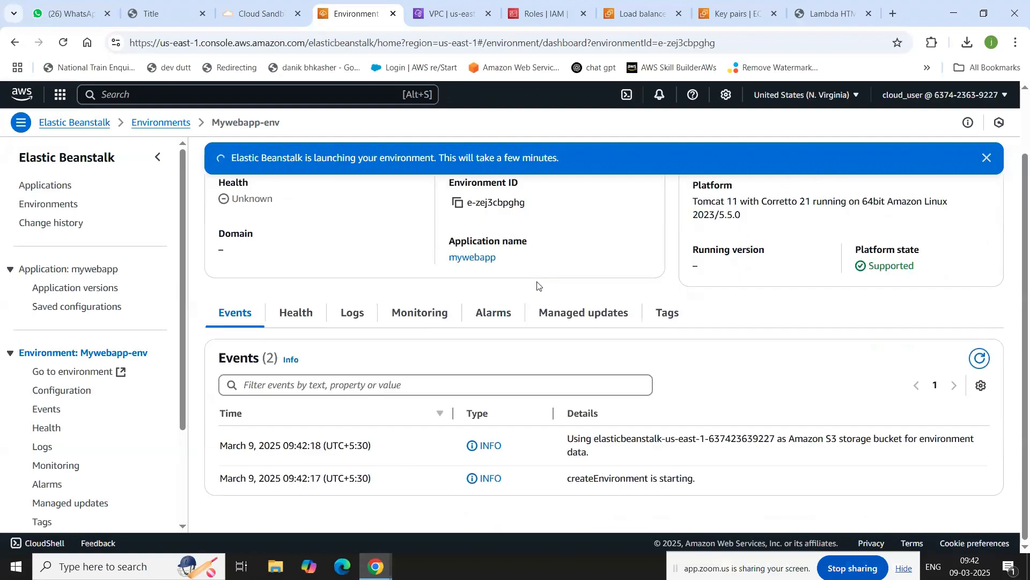
drag(824, 438, 875, 436)
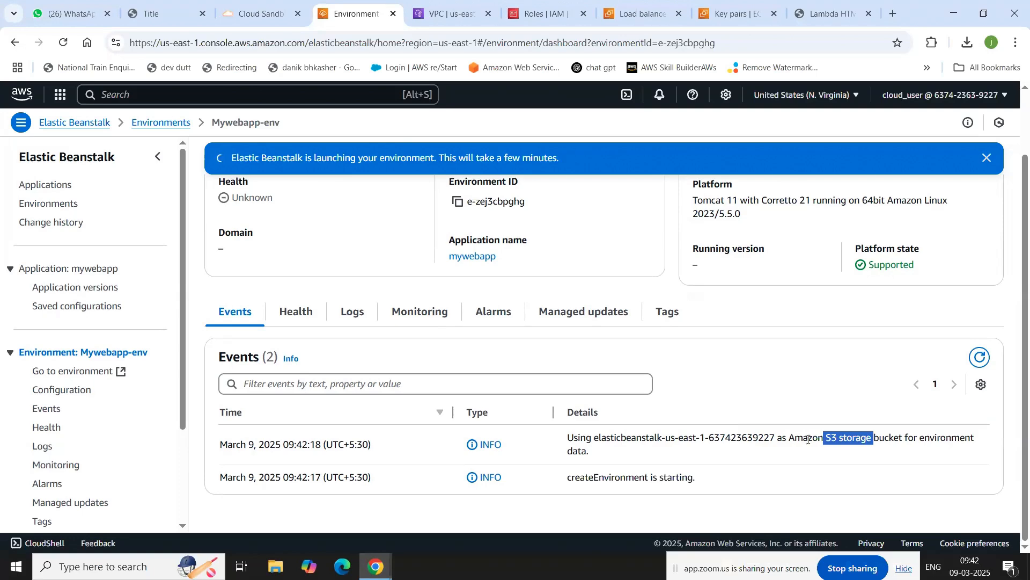
click(640, 13)
click(198, 91)
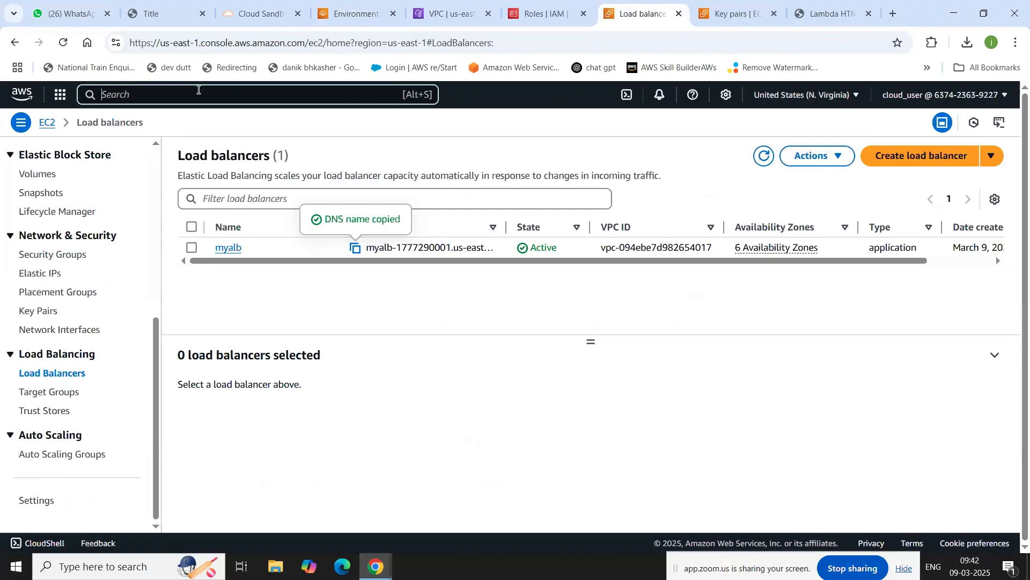
text(s3)
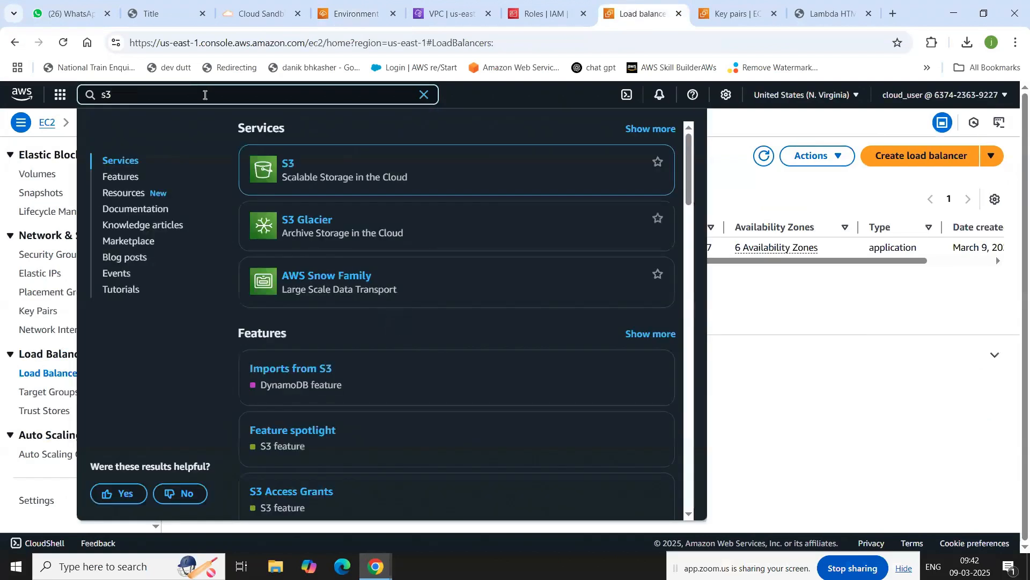
click(292, 170)
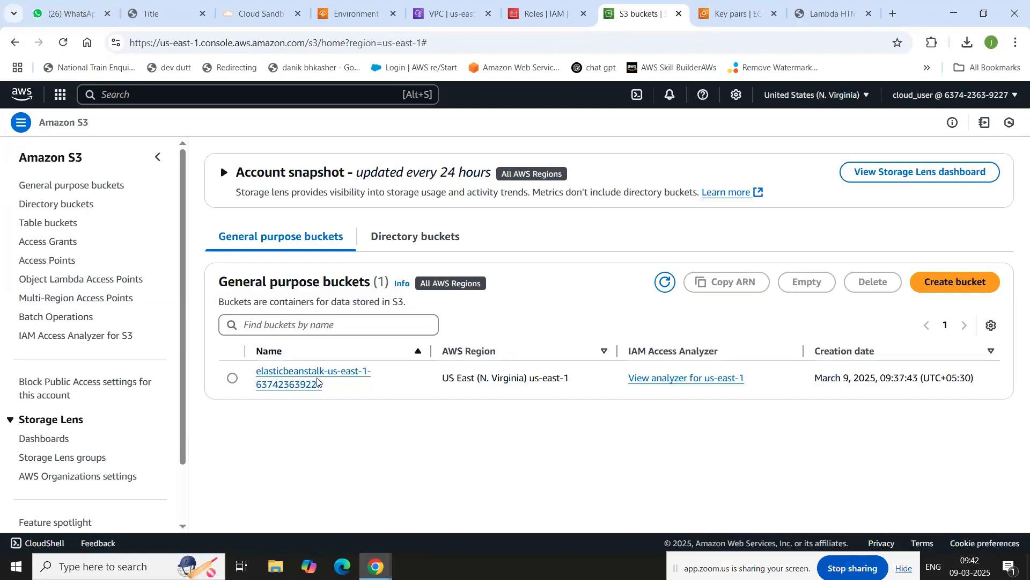
- Return to the Mywebapp-env page and examine the security group and Elastic IP creation events
click(382, 4)
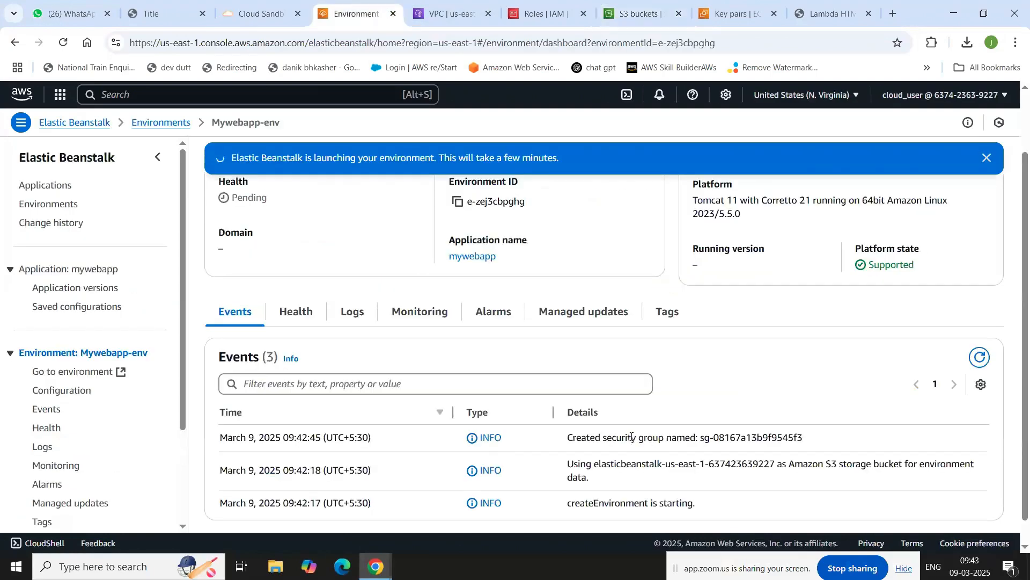
drag(632, 437, 816, 444)
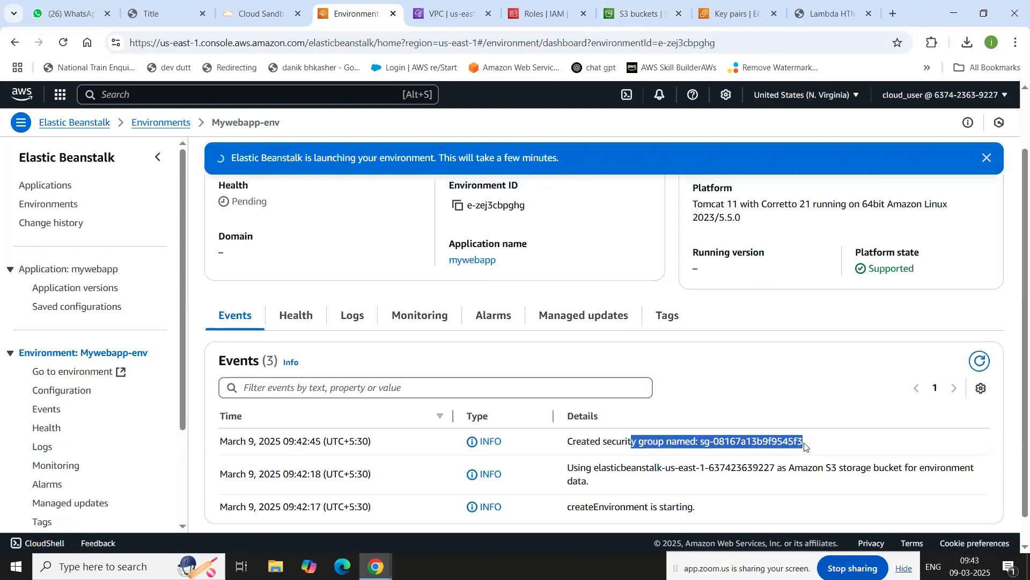
scroll(808, 447, up, 1)
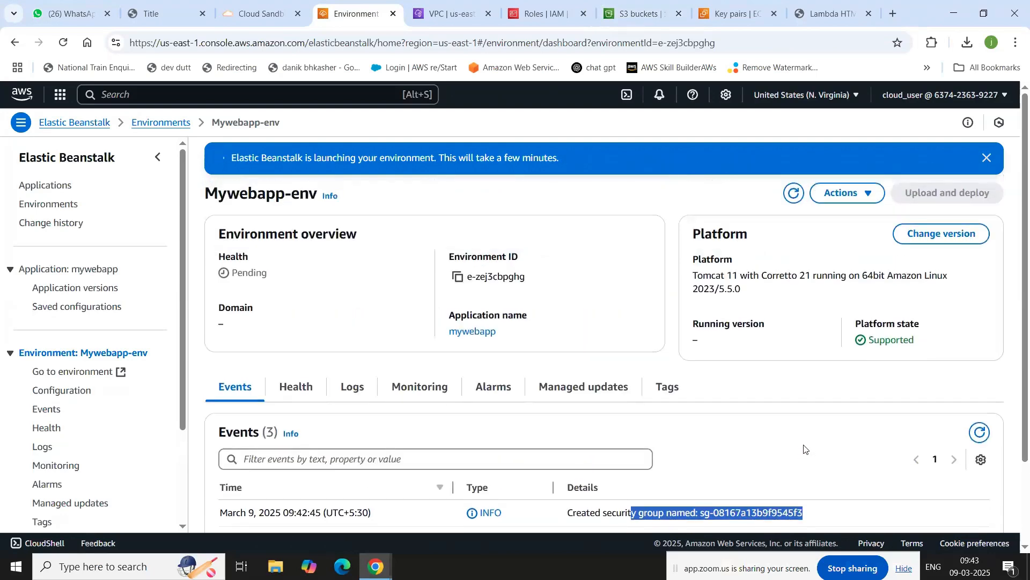
scroll(805, 446, down, 2)
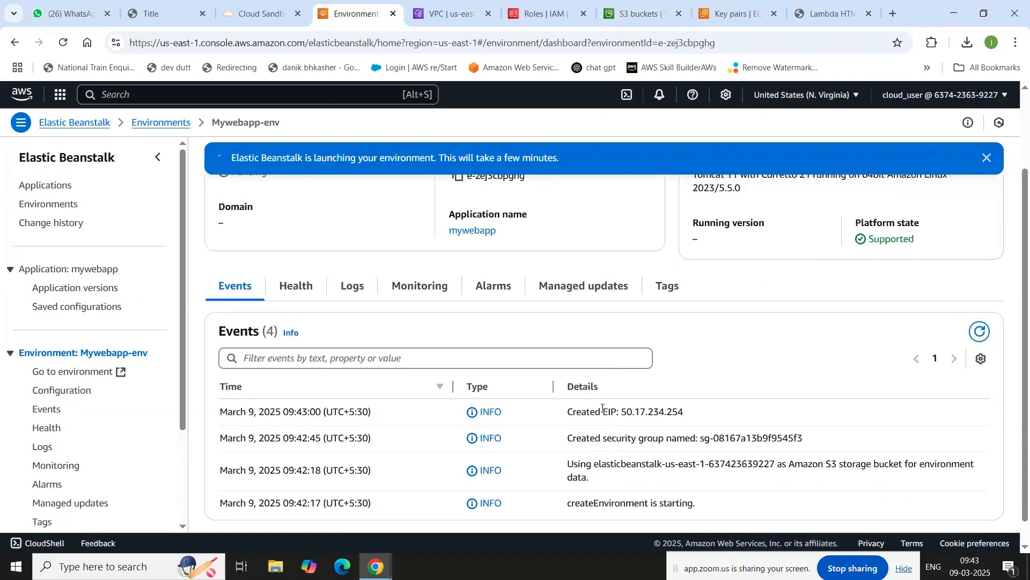
drag(603, 412, 688, 412)
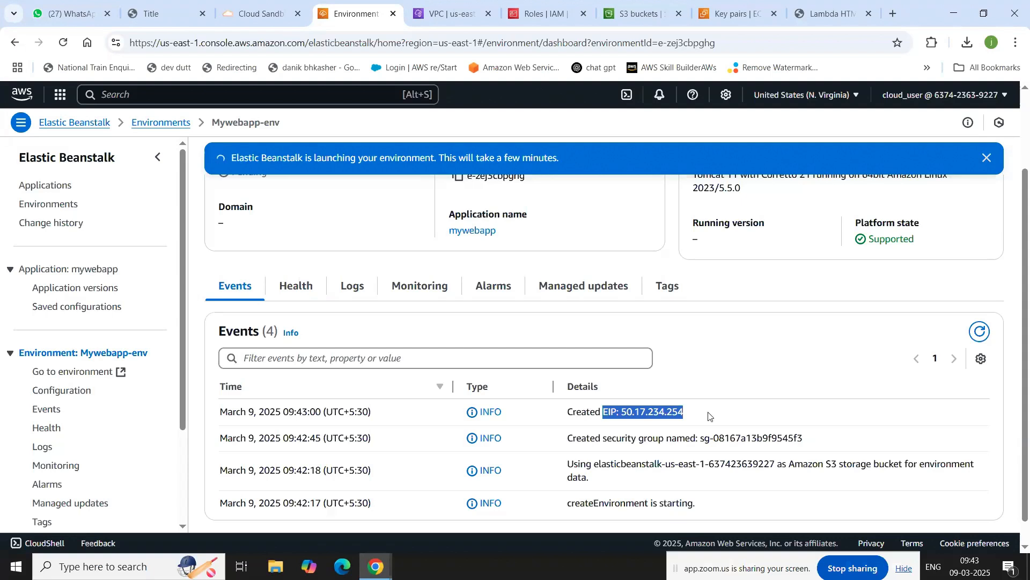
- Switch to WhatsApp Web and reply "tumko kya time diya hai" to the contact asking about today's class
click(69, 5)
click(336, 152)
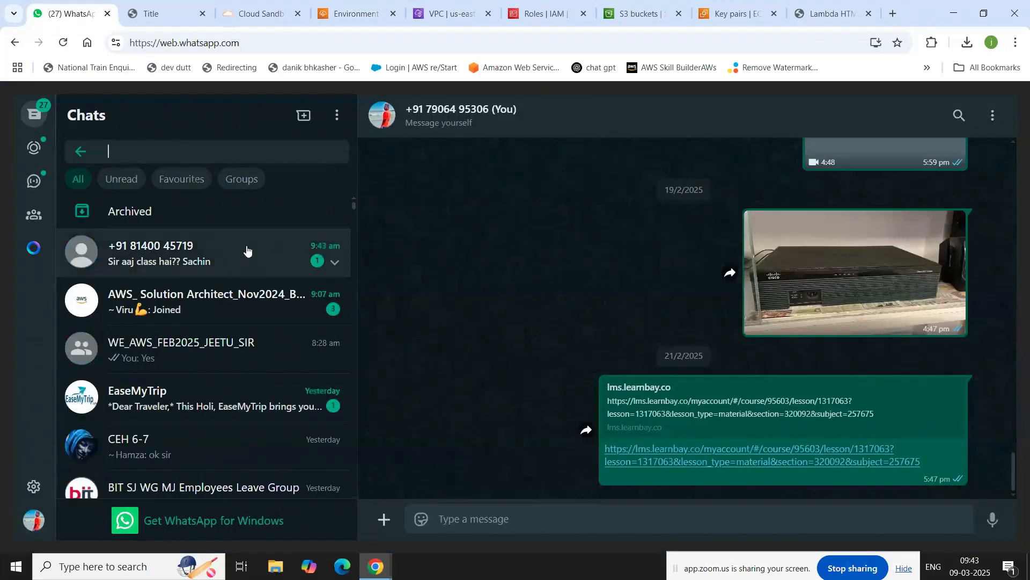
click(246, 251)
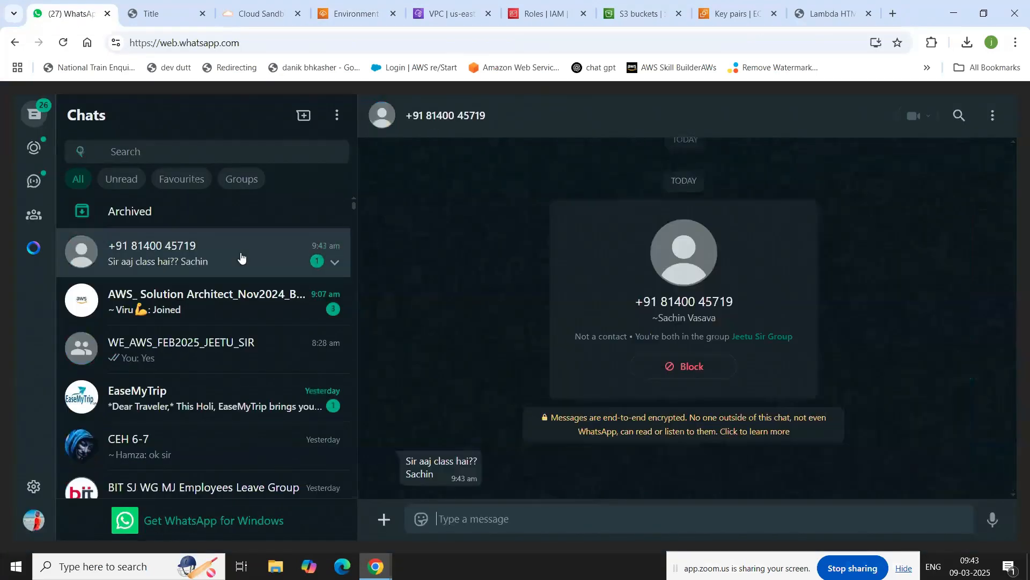
click(246, 305)
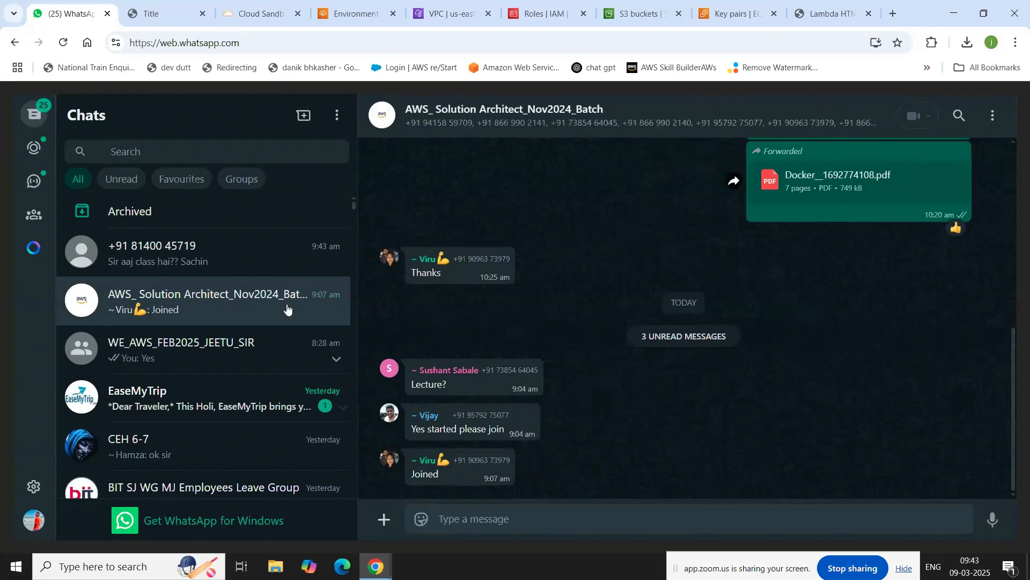
click(250, 262)
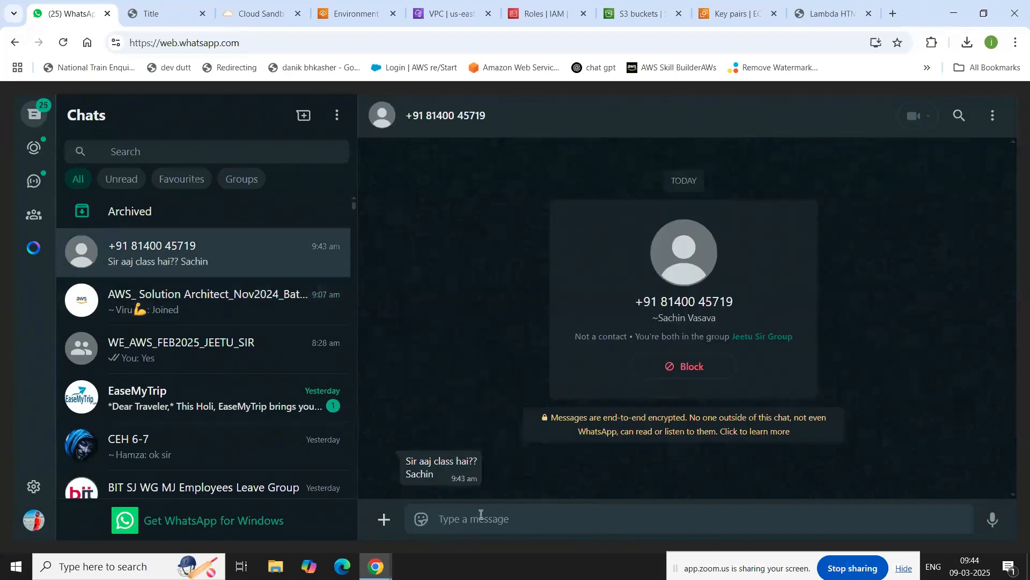
text(tumko kya time diya hai)
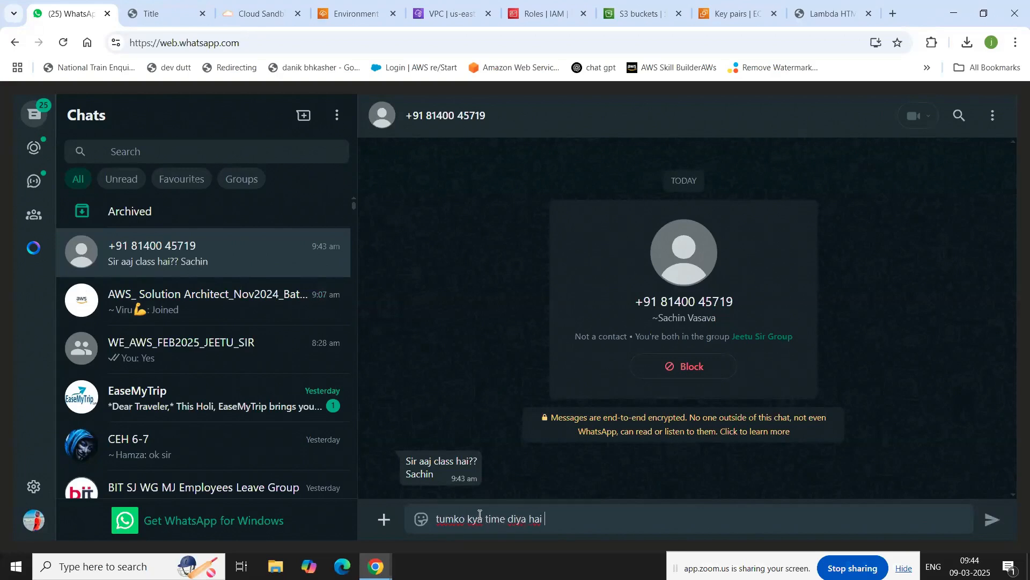
key(Return)
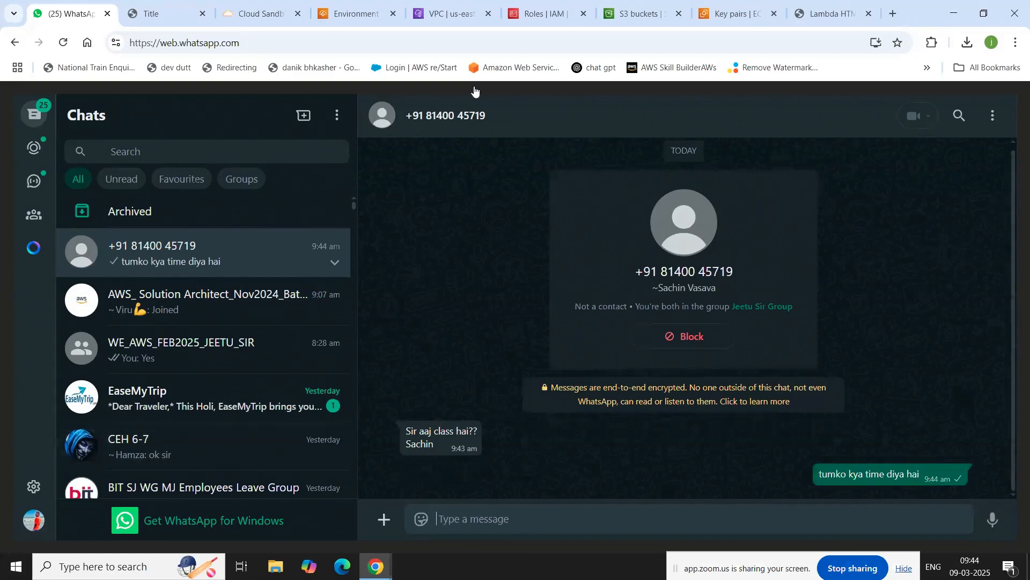
- Return to the Elastic Beanstalk environment and review its latest launch events and overview
click(717, 4)
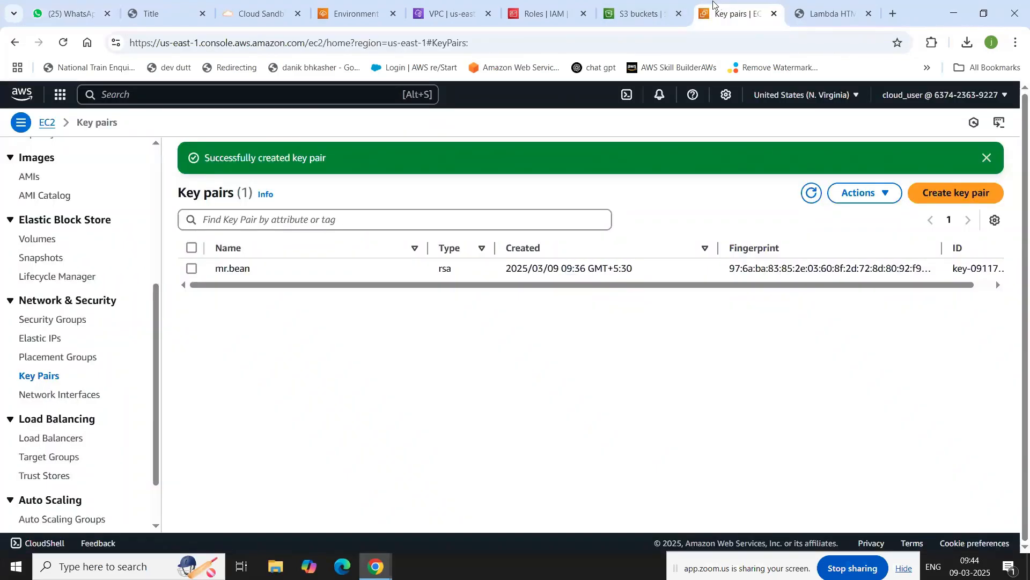
click(367, 8)
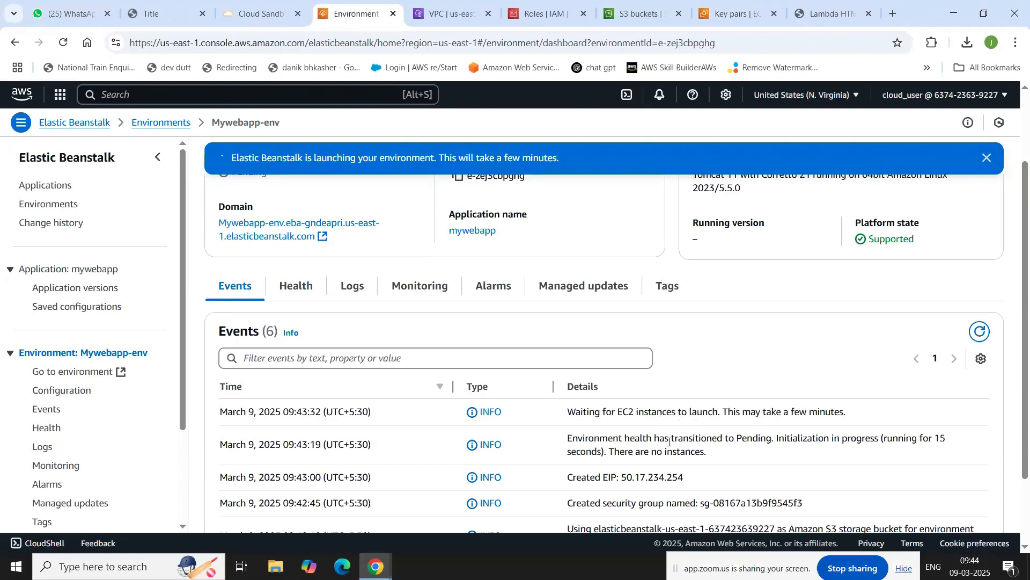
scroll(669, 442, down, 1)
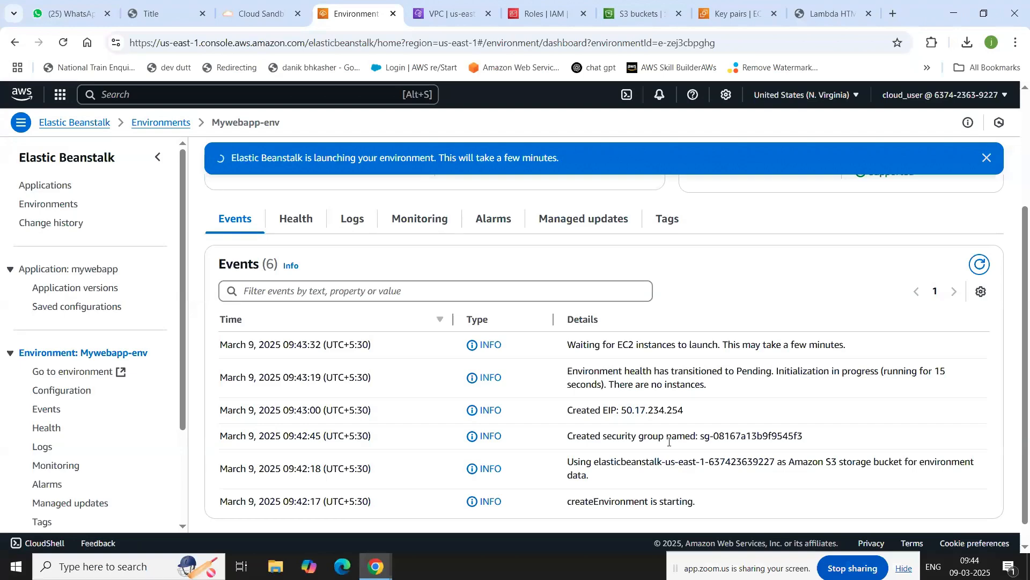
scroll(684, 455, up, 3)
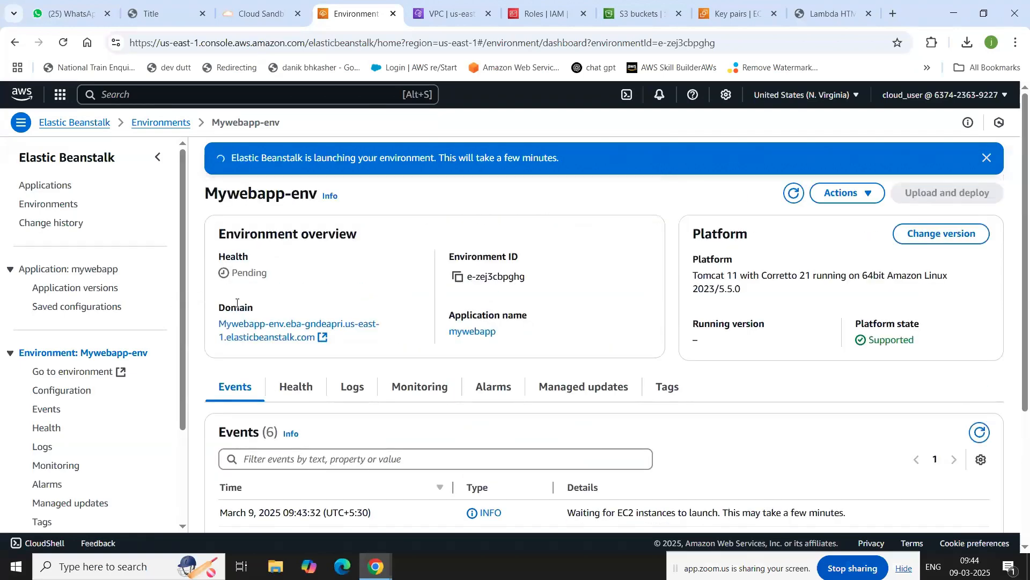
- Try to open the Mywebapp-env domain in the browser, and check the environment's newest launch events
click(281, 337)
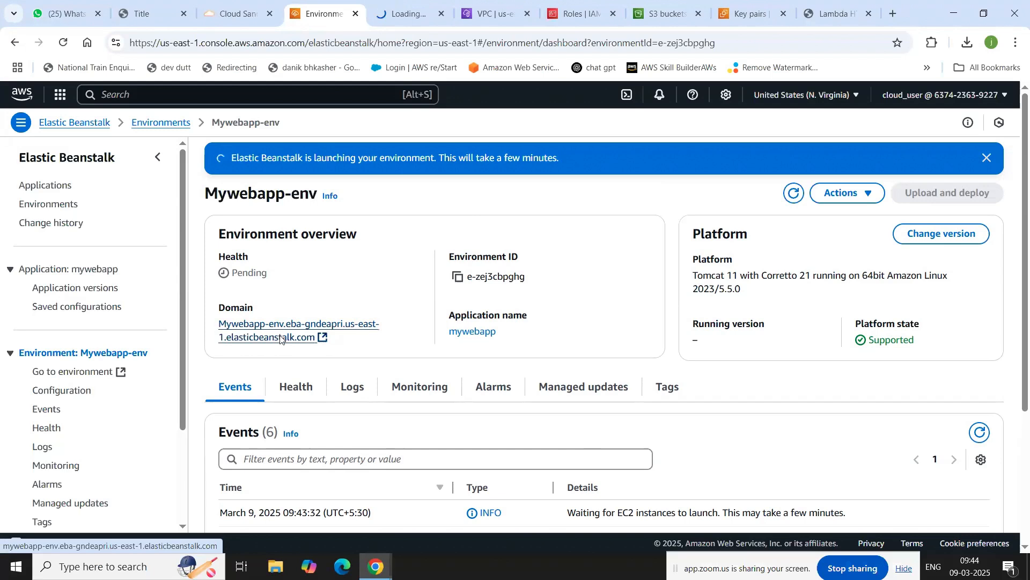
click(408, 13)
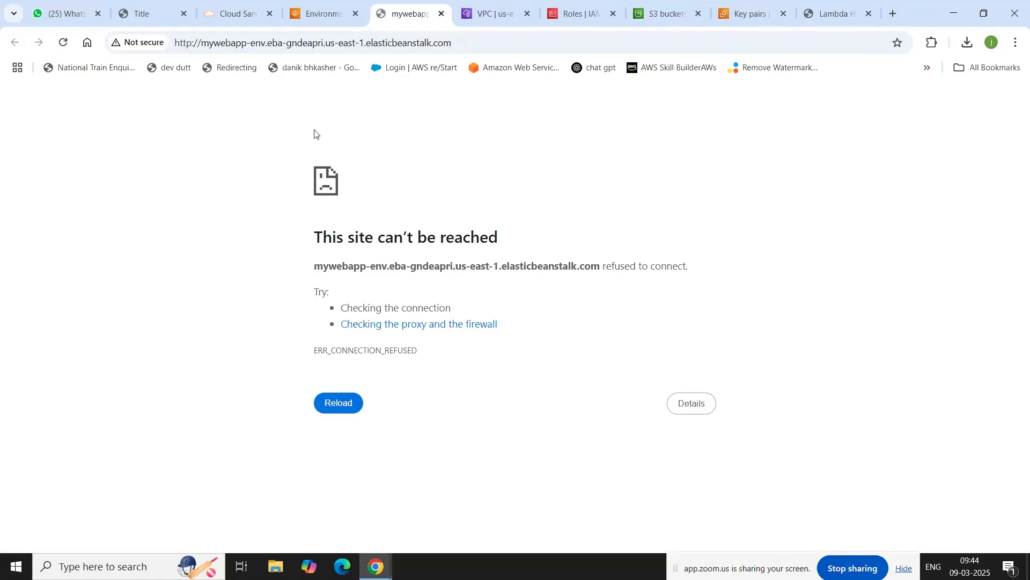
click(319, 13)
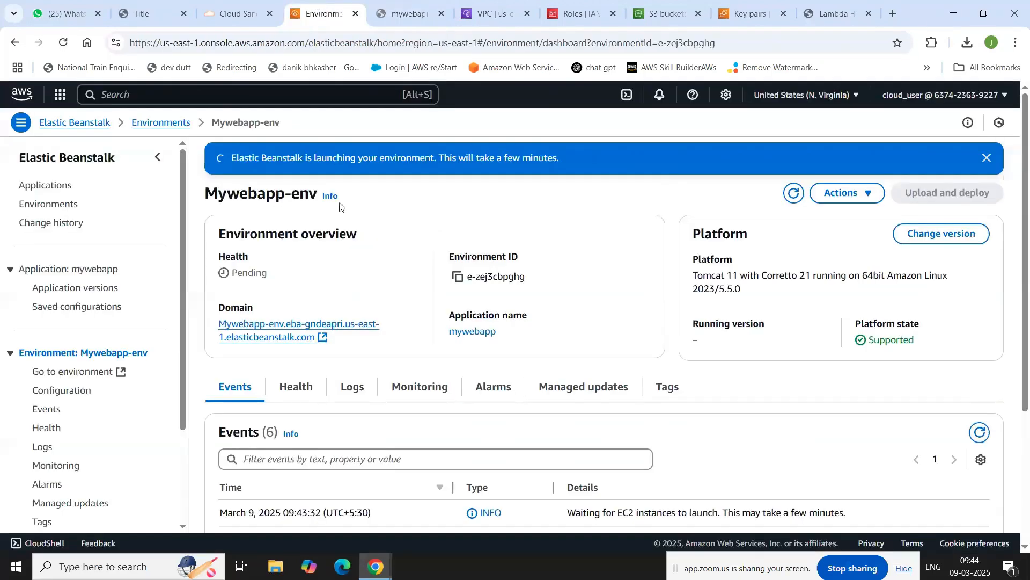
scroll(536, 321, down, 3)
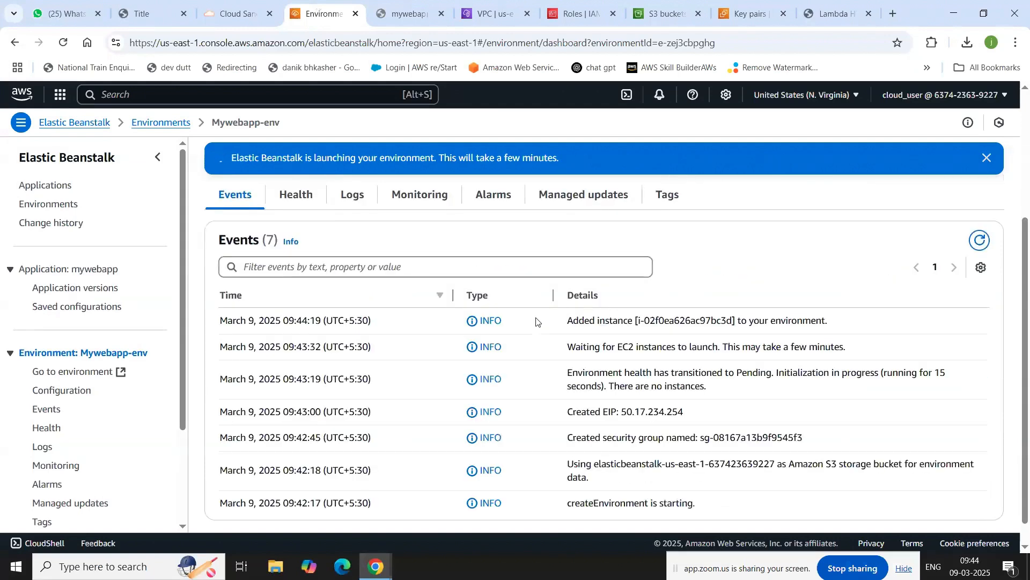
scroll(603, 359, up, 3)
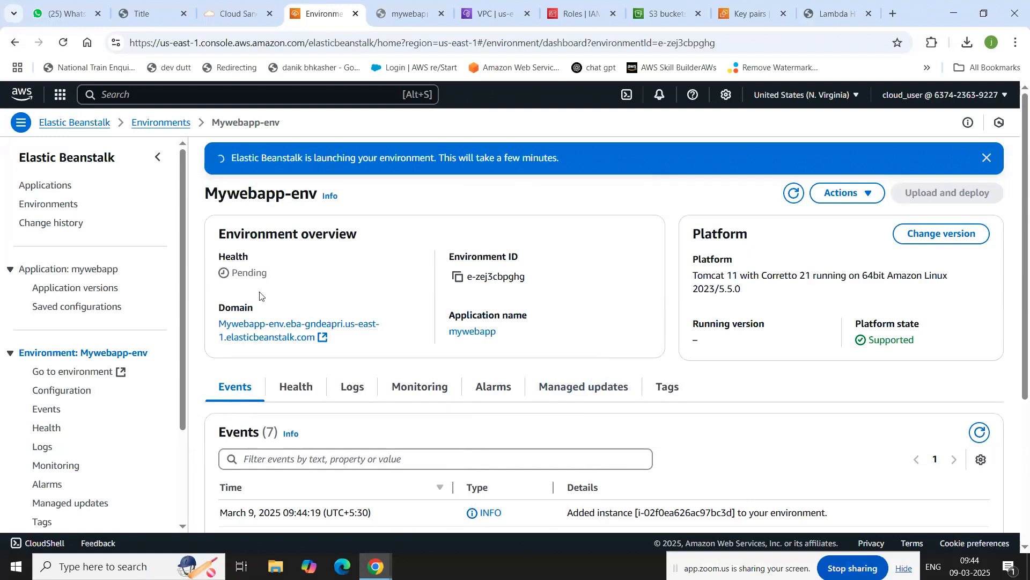
- Reload the mywebapp-env site twice to check whether the sample application is served
click(409, 14)
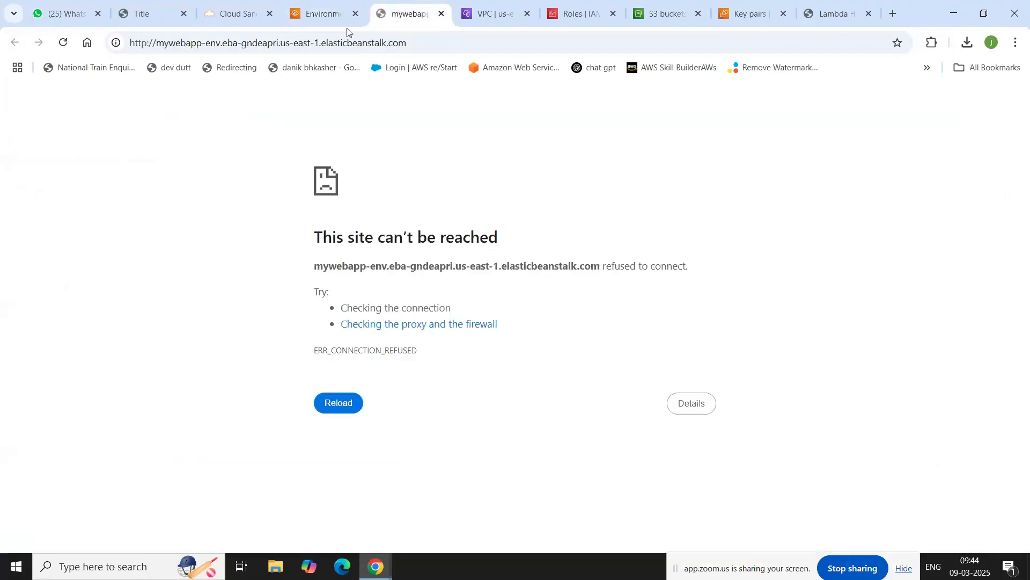
click(61, 43)
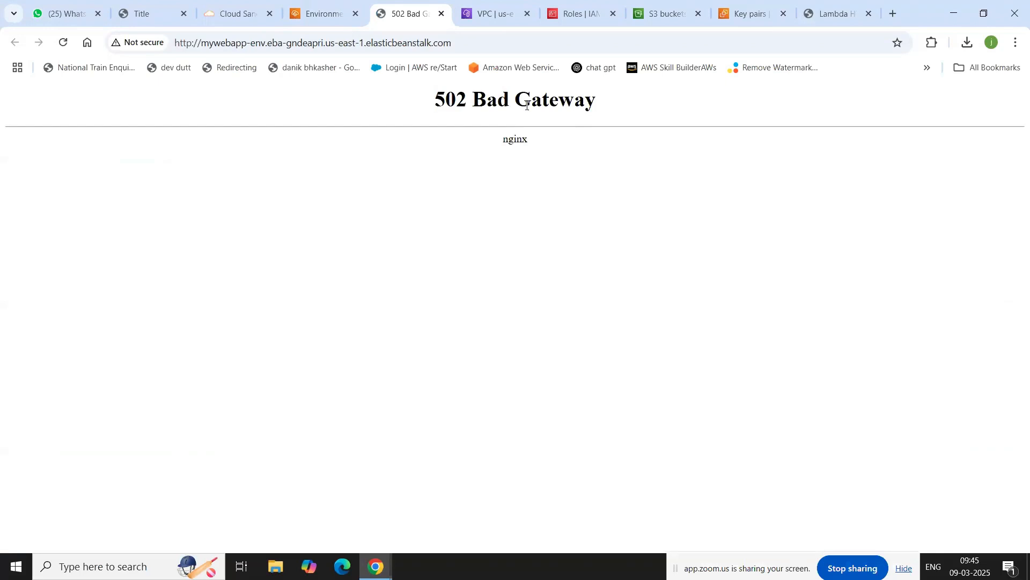
click(65, 47)
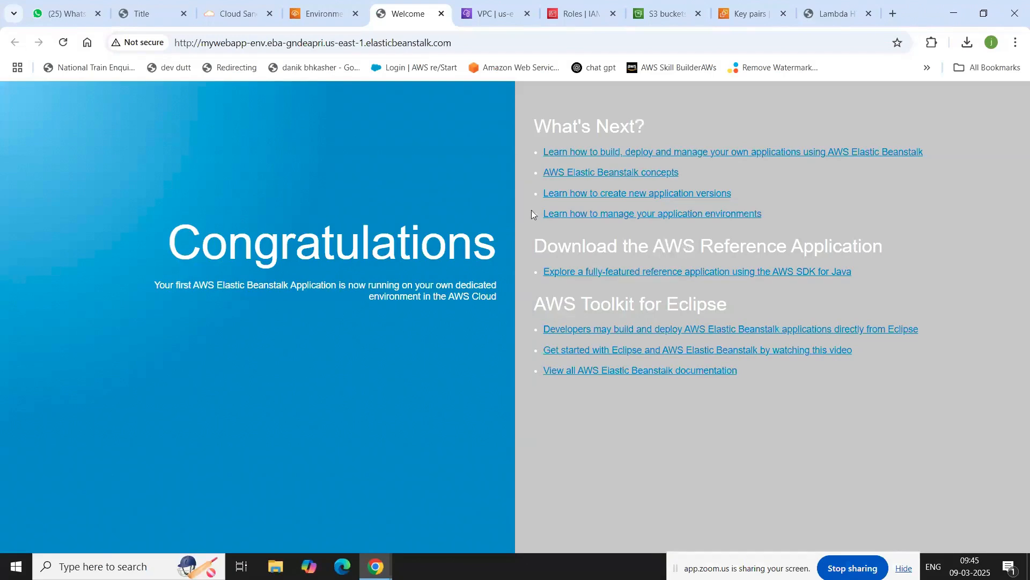
- Compare the environment's health and events with the sample application's welcome page
click(320, 7)
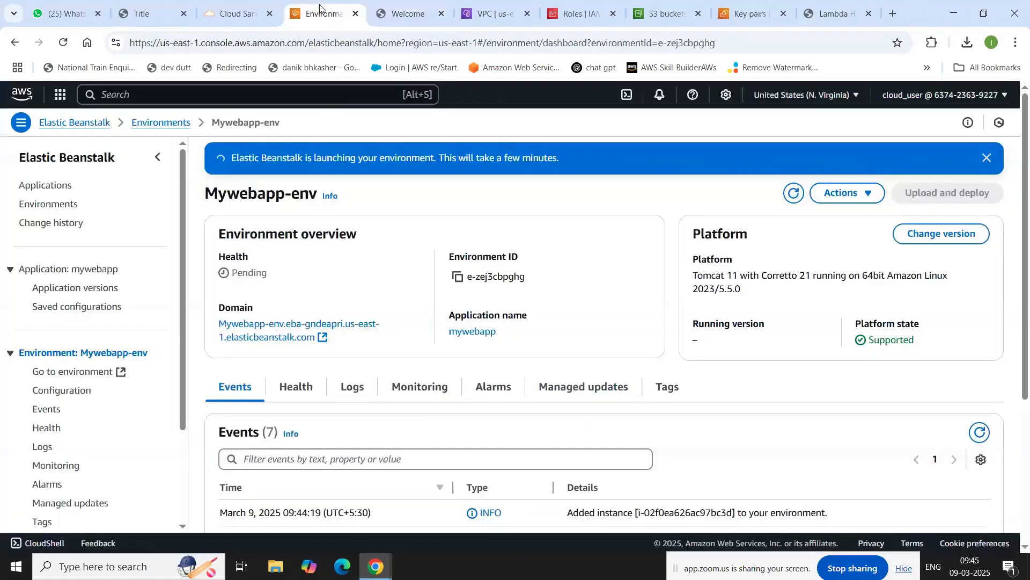
click(408, 12)
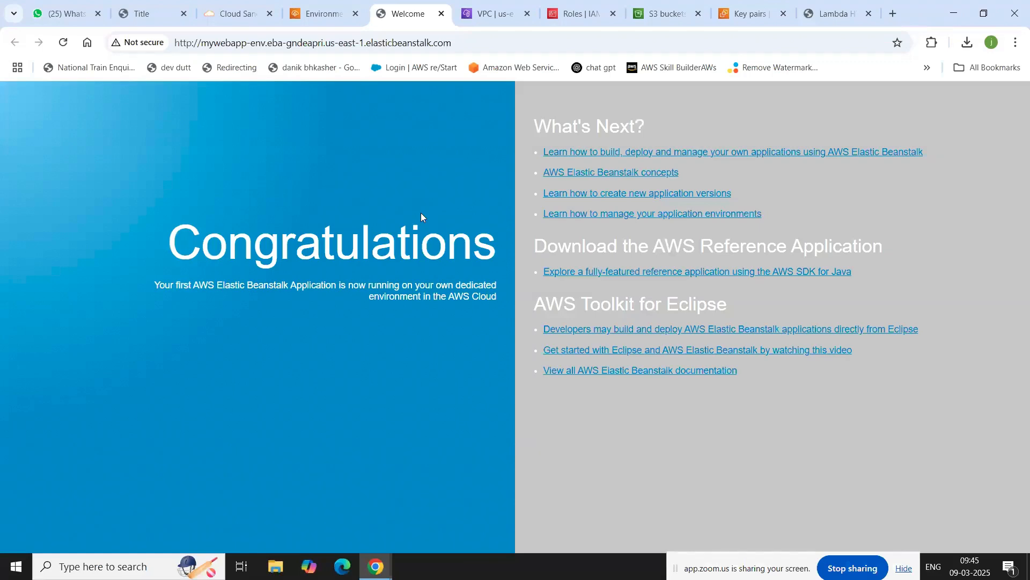
click(343, 5)
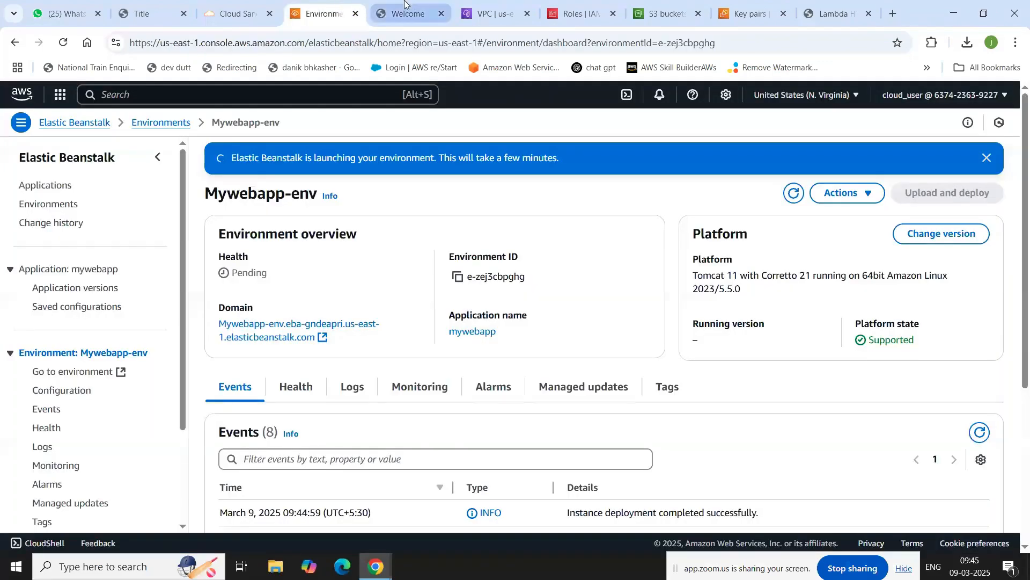